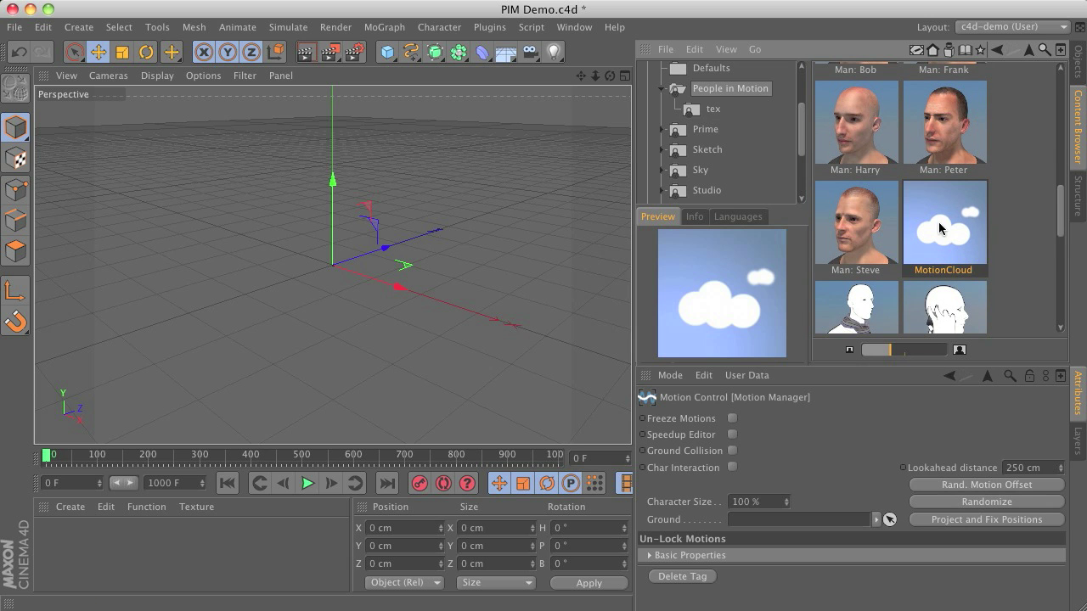
Add MotionCloud and Man: Steve from the People in Motion library and place Man: Steve under the Motion Manager.
{"action": "double_click", "coordinate": [938, 222]}
{"action": "double_click", "coordinate": [874, 220]}
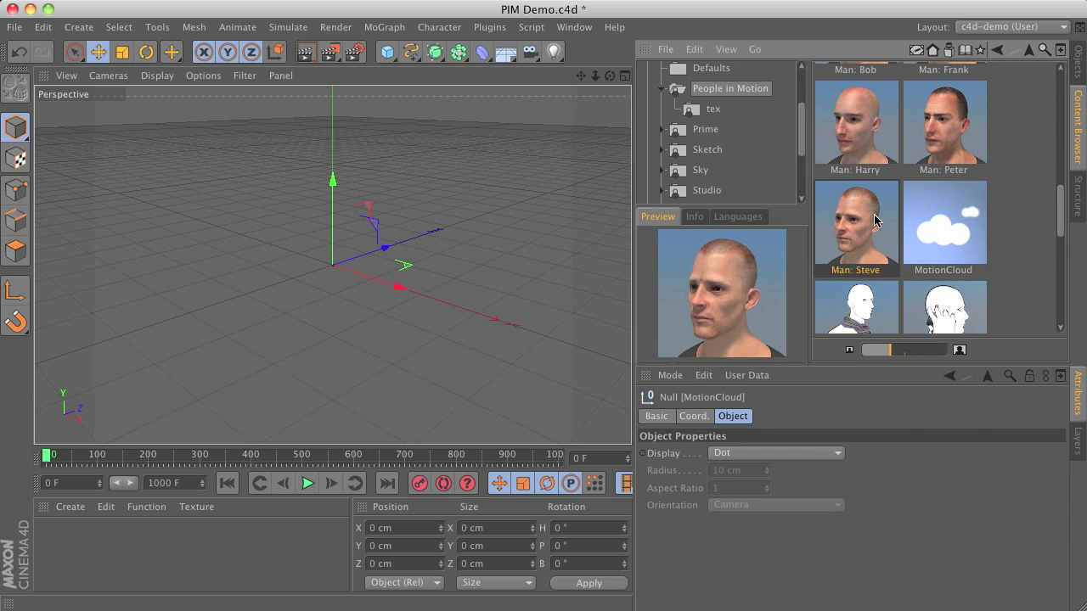
{"action": "left_click", "coordinate": [1078, 60]}
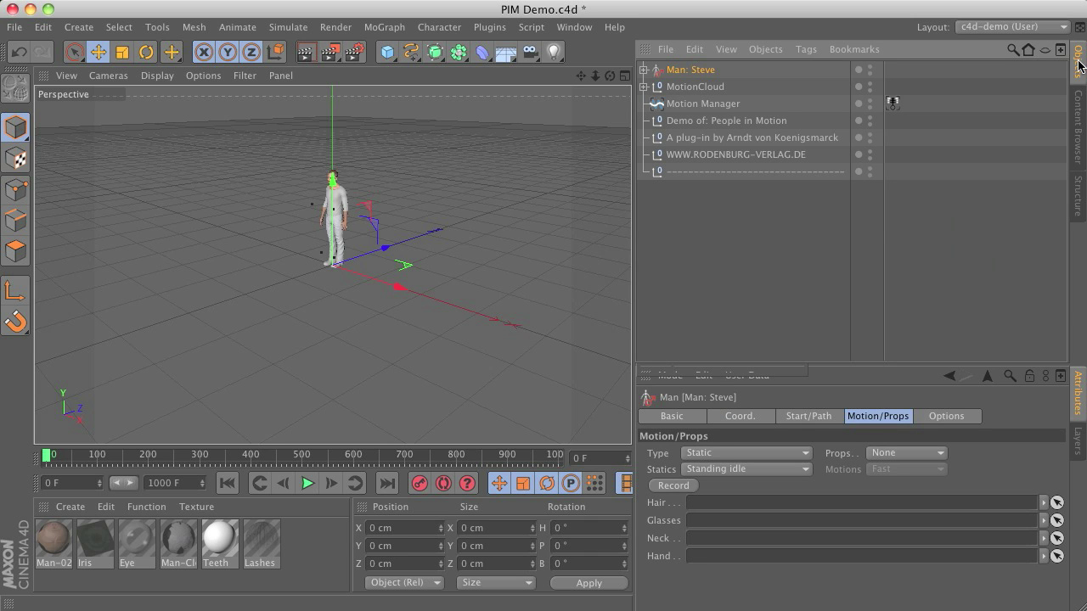
{"action": "left_click_drag", "start_coordinate": [688, 76], "coordinate": [711, 88]}
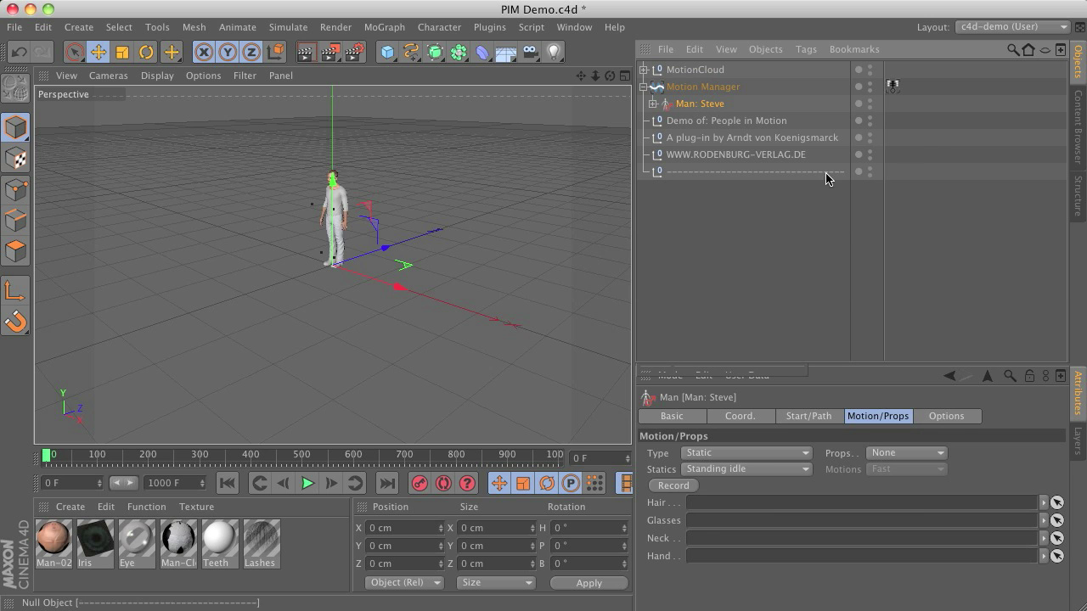
Play the animation to inspect Man: Steve's idle motion up close, and return to the first frame.
{"action": "left_click", "coordinate": [310, 485]}
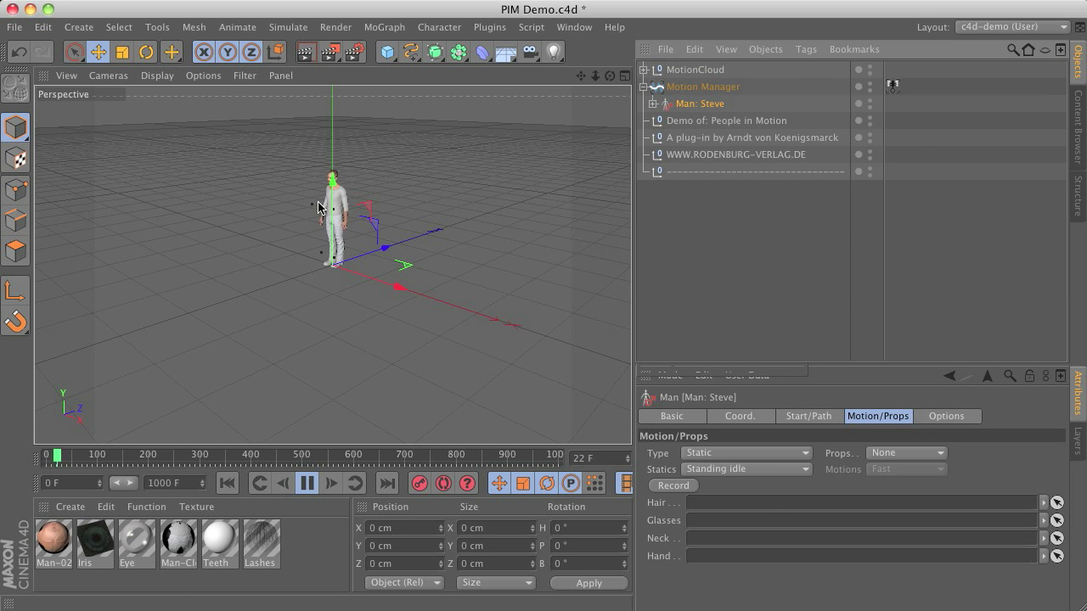
{"action": "scroll", "coordinate": [347, 218], "scroll_direction": "up", "scroll_amount": 5}
{"action": "left_click_drag", "start_coordinate": [609, 75], "coordinate": [521, 151]}
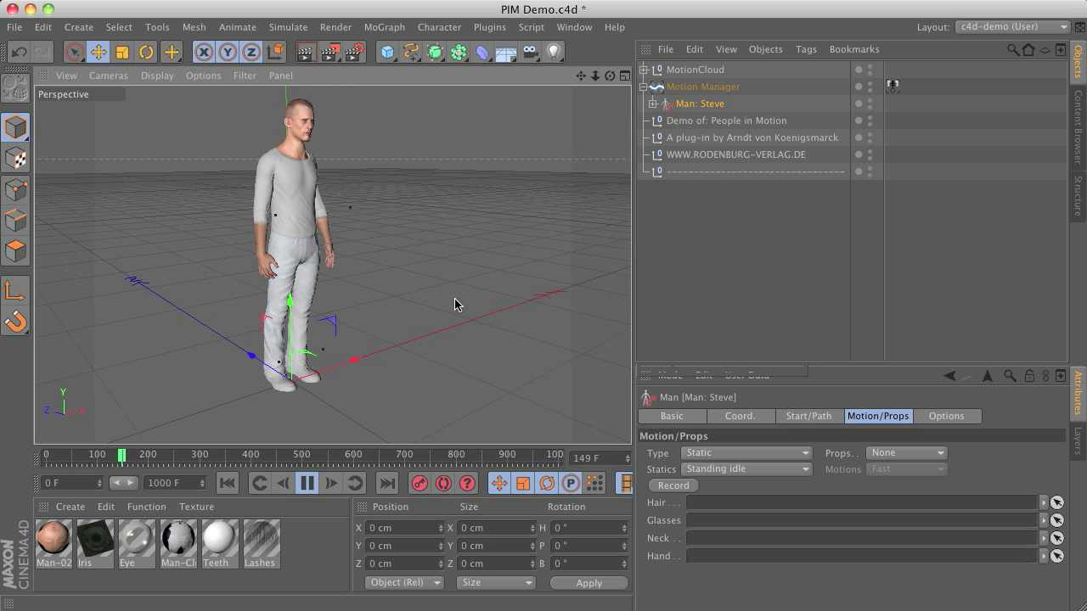
{"action": "left_click", "coordinate": [307, 483]}
{"action": "left_click", "coordinate": [228, 483]}
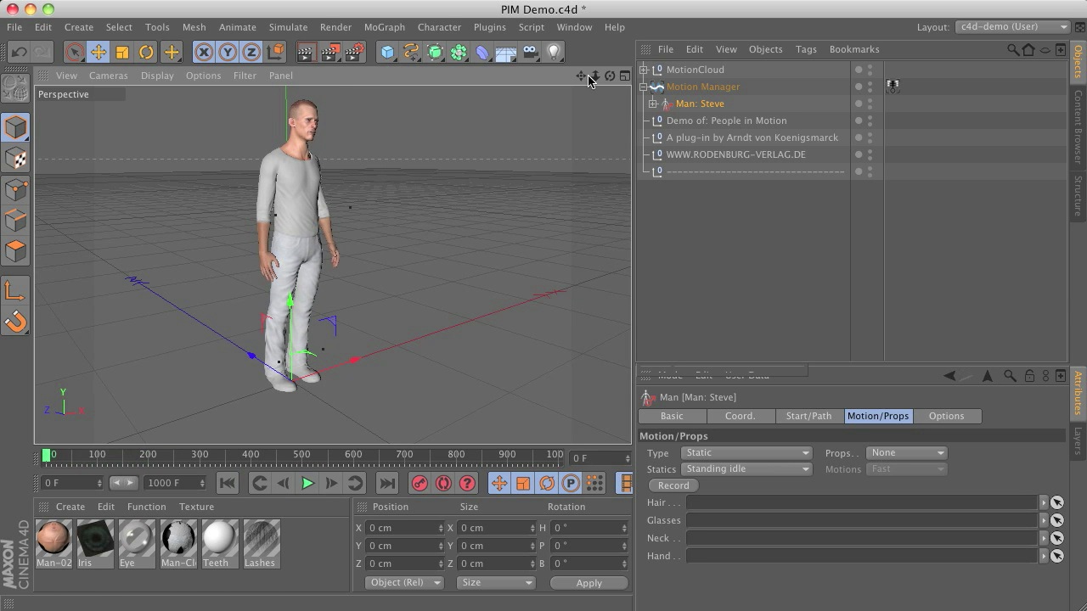
{"action": "left_click_drag", "start_coordinate": [611, 78], "coordinate": [332, 264]}
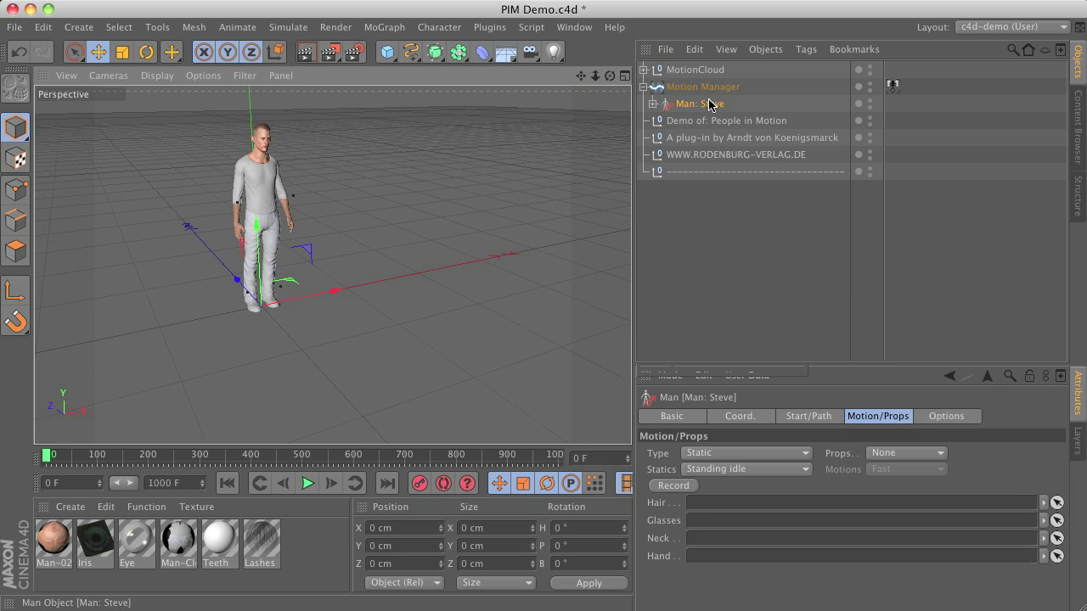
Draw an open three-point B-spline in the Top view, curving around the man from below to above.
{"action": "left_click", "coordinate": [809, 416]}
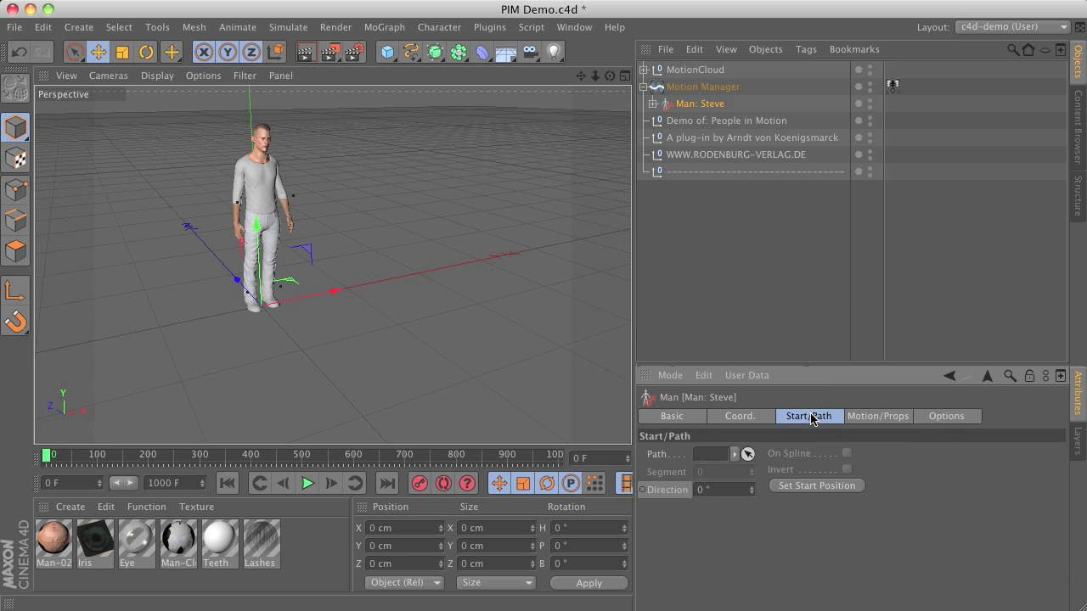
{"action": "left_click_drag", "start_coordinate": [823, 364], "coordinate": [819, 283]}
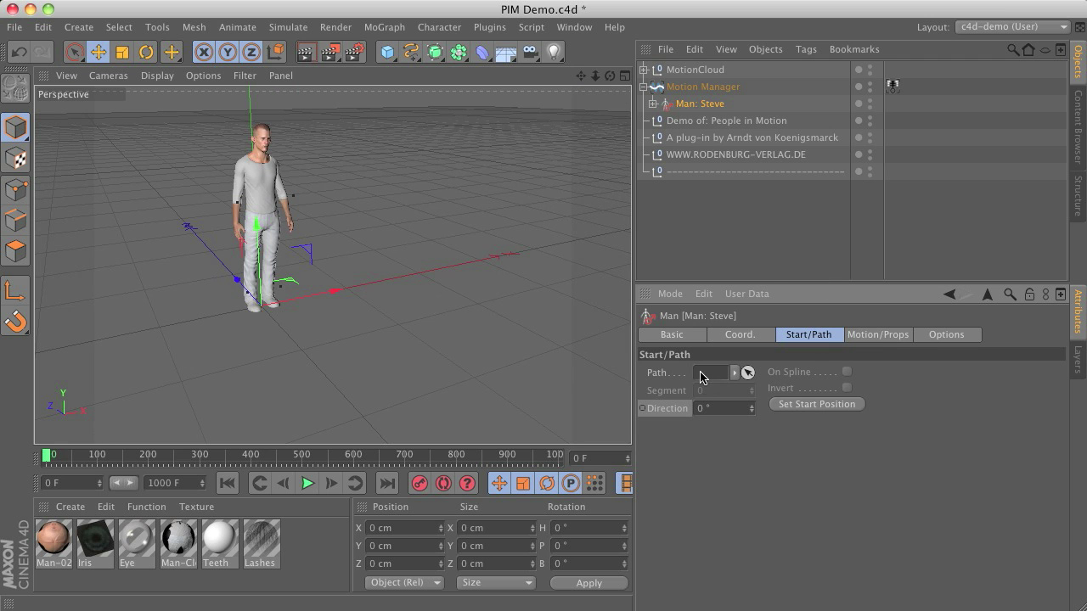
{"action": "left_click", "coordinate": [625, 75]}
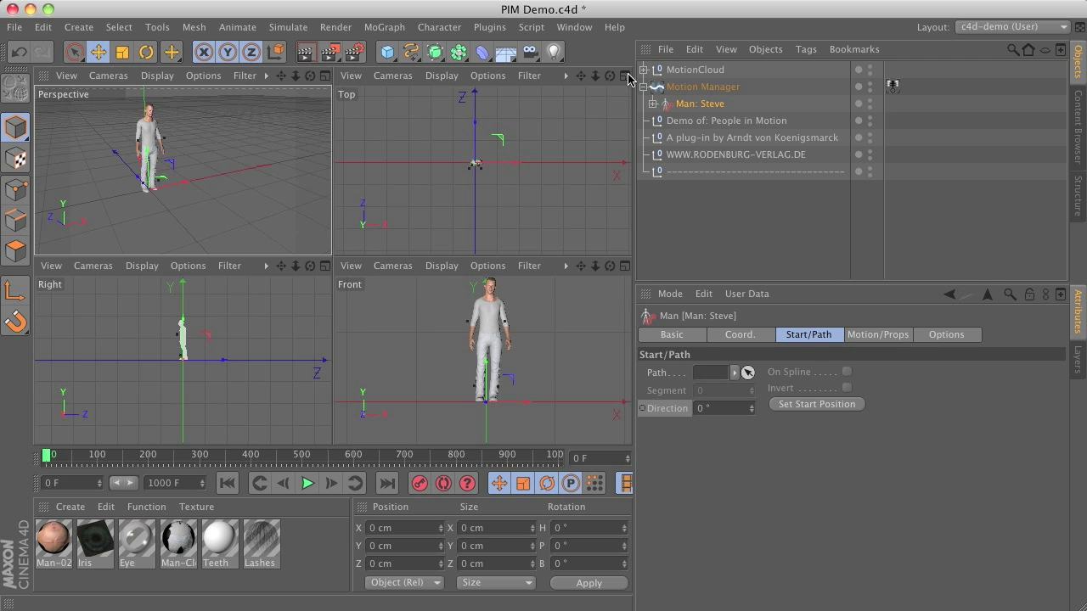
{"action": "left_click", "coordinate": [409, 57]}
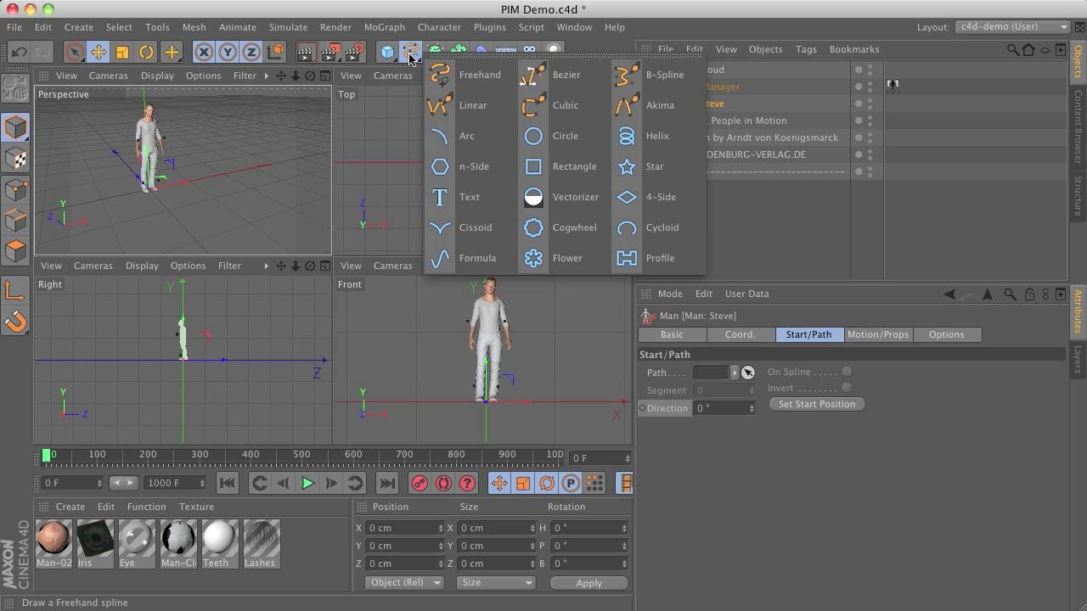
{"action": "left_click", "coordinate": [666, 76]}
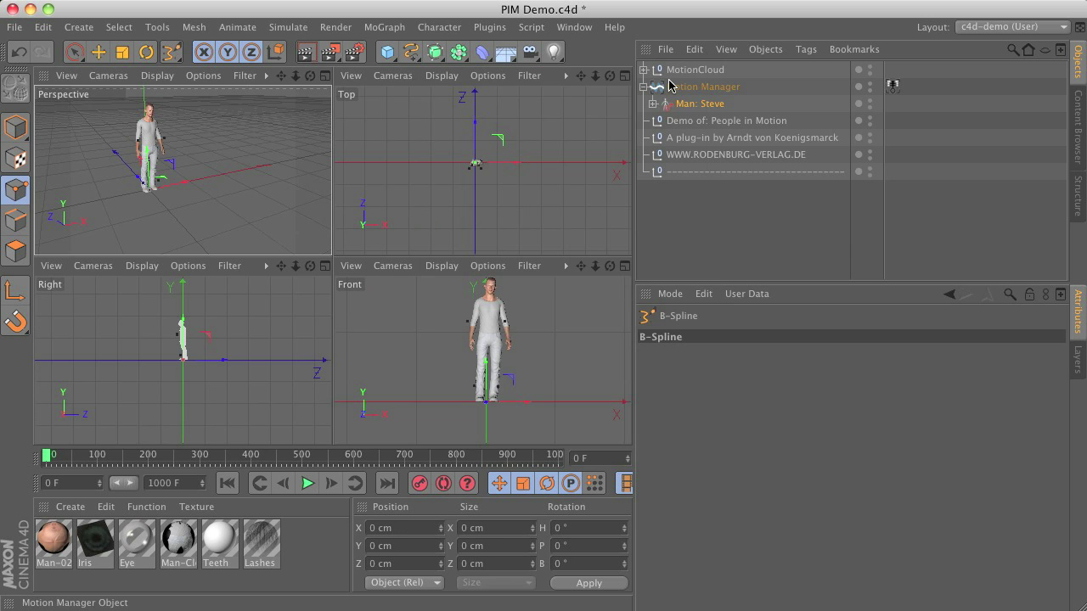
{"action": "left_click", "coordinate": [480, 245]}
{"action": "left_click", "coordinate": [422, 199]}
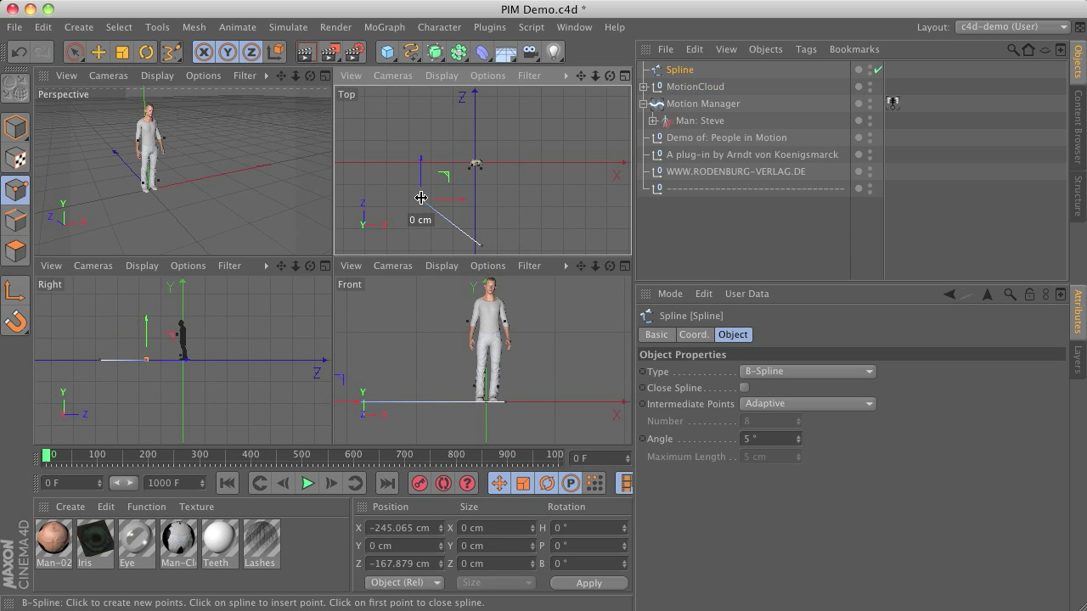
{"action": "left_click", "coordinate": [509, 108]}
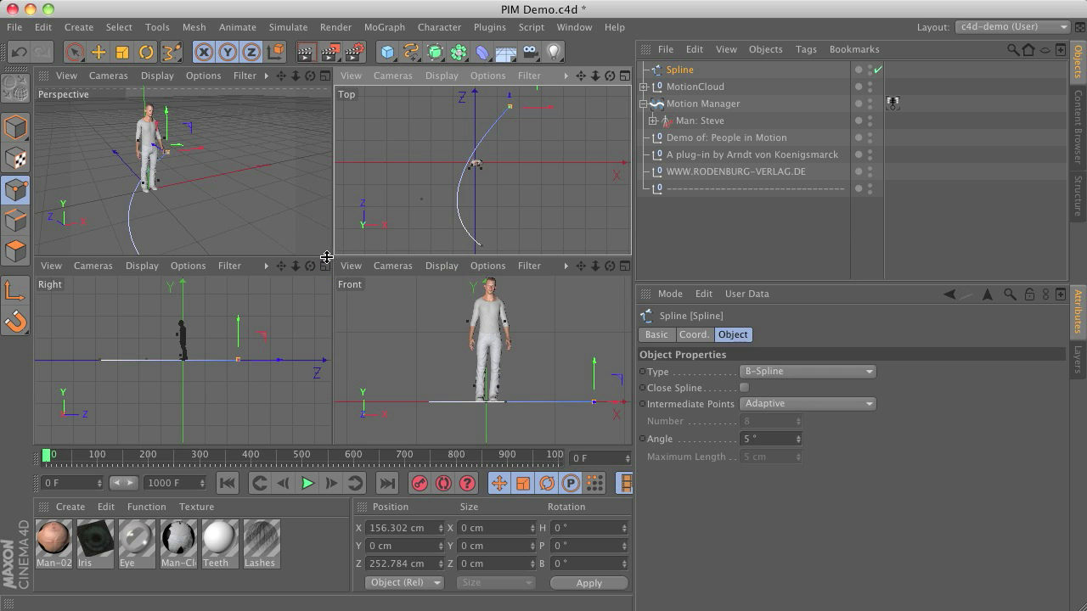
Move the spline's middle point to about X -307 cm, Z -21 cm to widen the curve.
{"action": "left_click", "coordinate": [100, 56]}
{"action": "left_click", "coordinate": [422, 199]}
{"action": "left_click_drag", "start_coordinate": [388, 178], "coordinate": [375, 146]}
Assign the spline as Man: Steve's path and enable On Spline.
{"action": "left_click", "coordinate": [697, 120]}
{"action": "left_click_drag", "start_coordinate": [681, 69], "coordinate": [713, 374]}
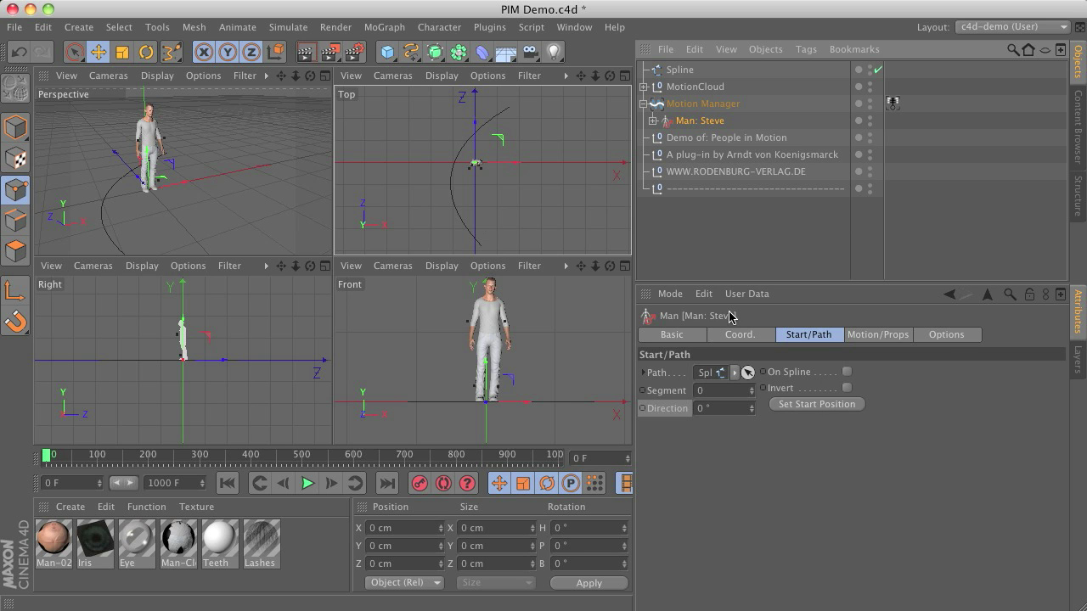
{"action": "left_click", "coordinate": [846, 372]}
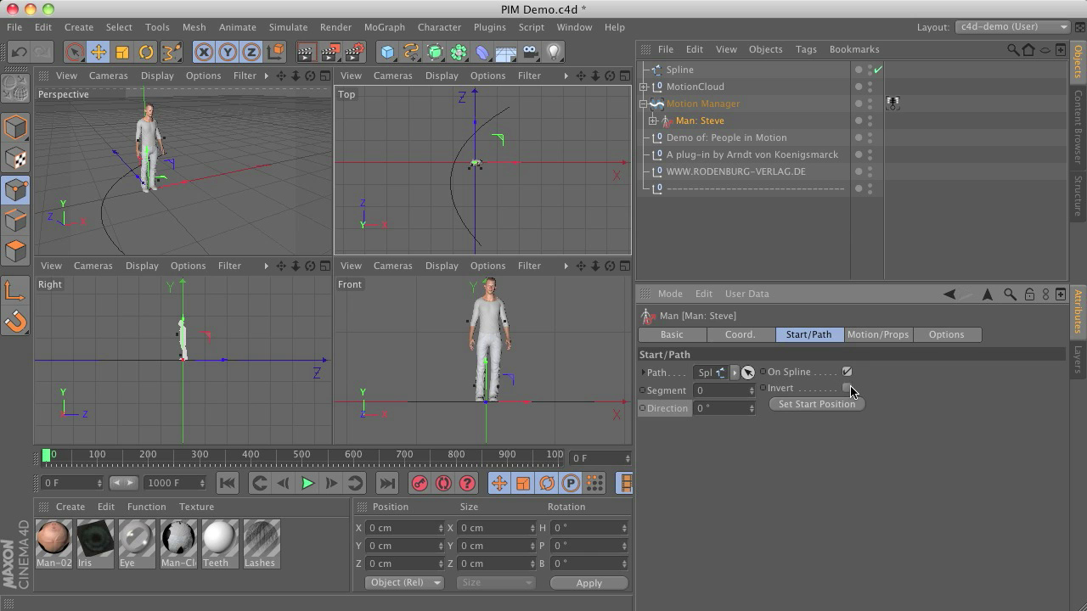
Check the spline's direction and set Man: Steve's start position on the spline.
{"action": "left_click", "coordinate": [684, 70]}
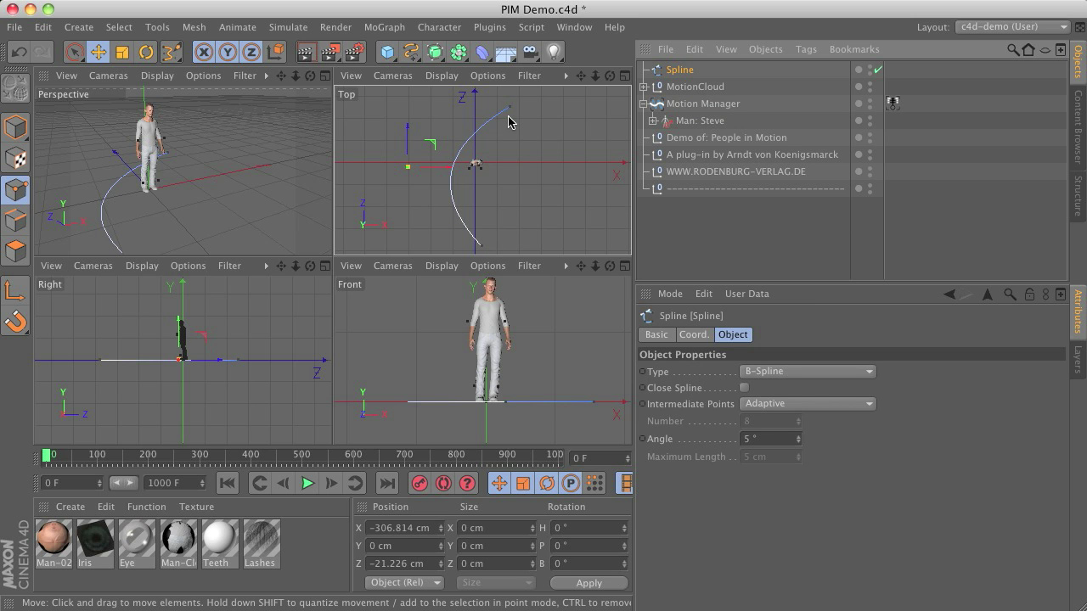
{"action": "left_click", "coordinate": [699, 120]}
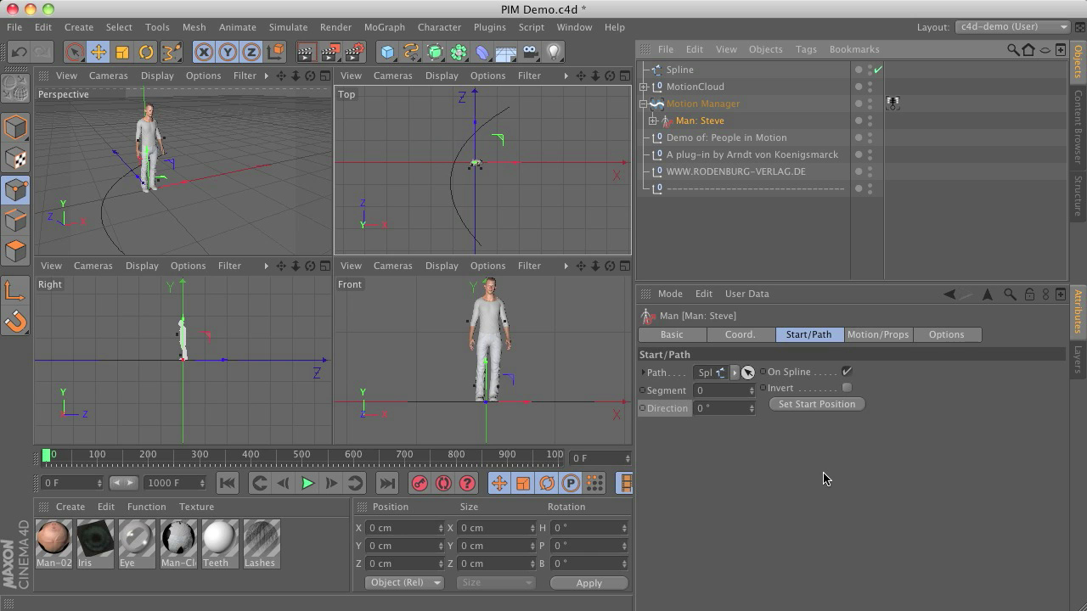
{"action": "left_click", "coordinate": [816, 405]}
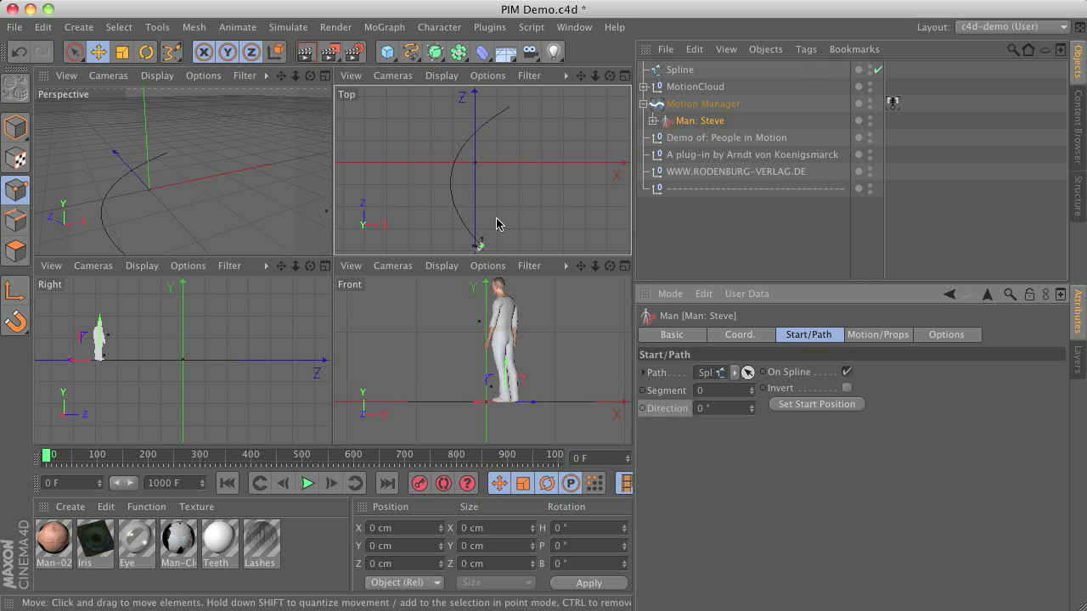
{"action": "left_click_drag", "start_coordinate": [581, 76], "coordinate": [470, 184]}
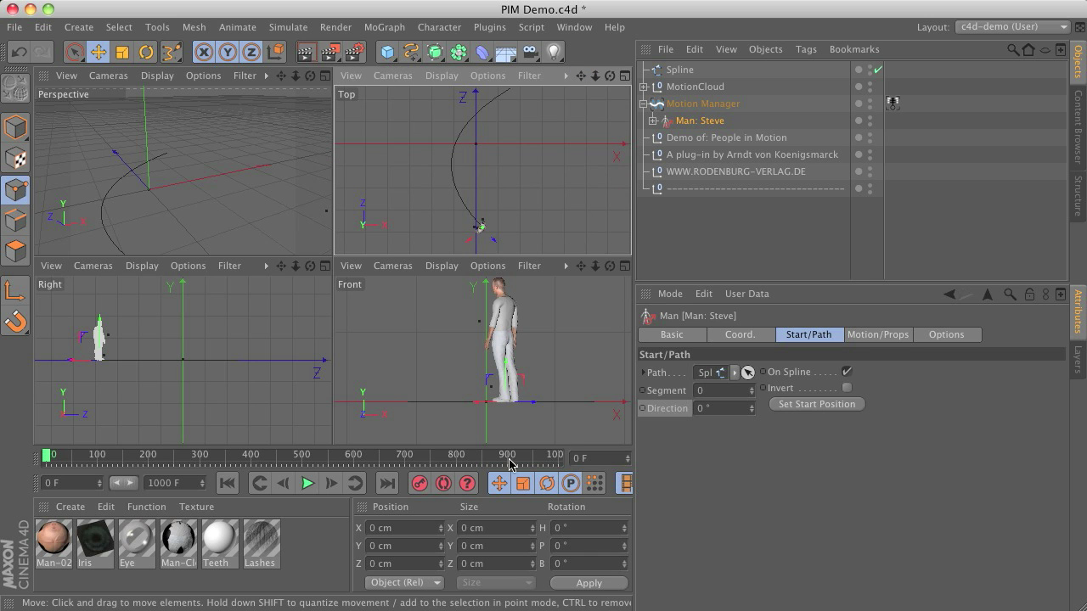
Start playback and set Man: Steve's motion type to Dynamic.
{"action": "left_click", "coordinate": [308, 484]}
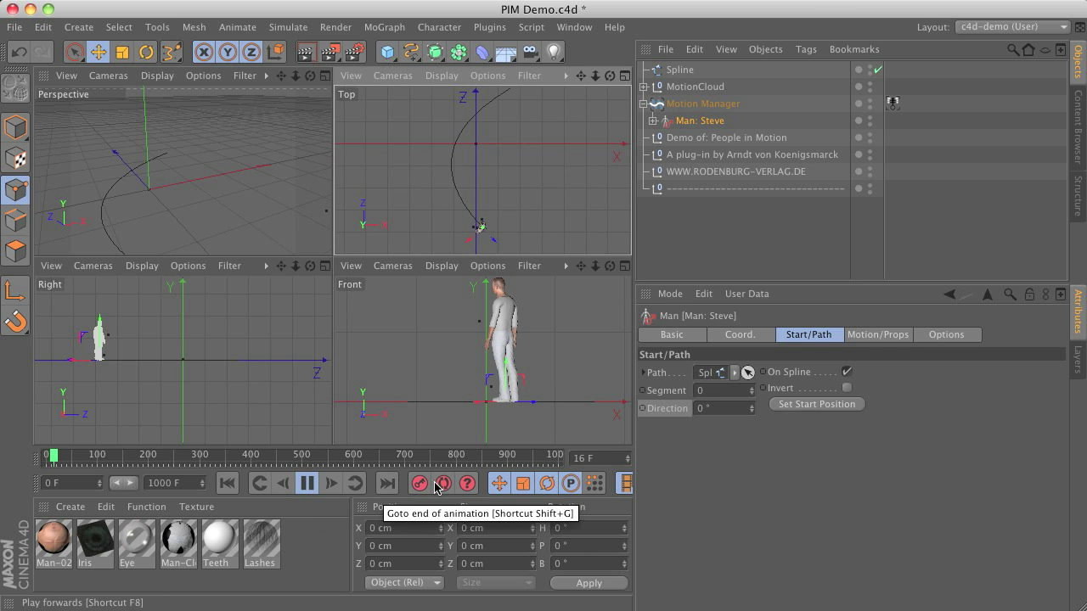
{"action": "left_click", "coordinate": [883, 336]}
{"action": "left_click", "coordinate": [747, 371]}
{"action": "left_click", "coordinate": [722, 402]}
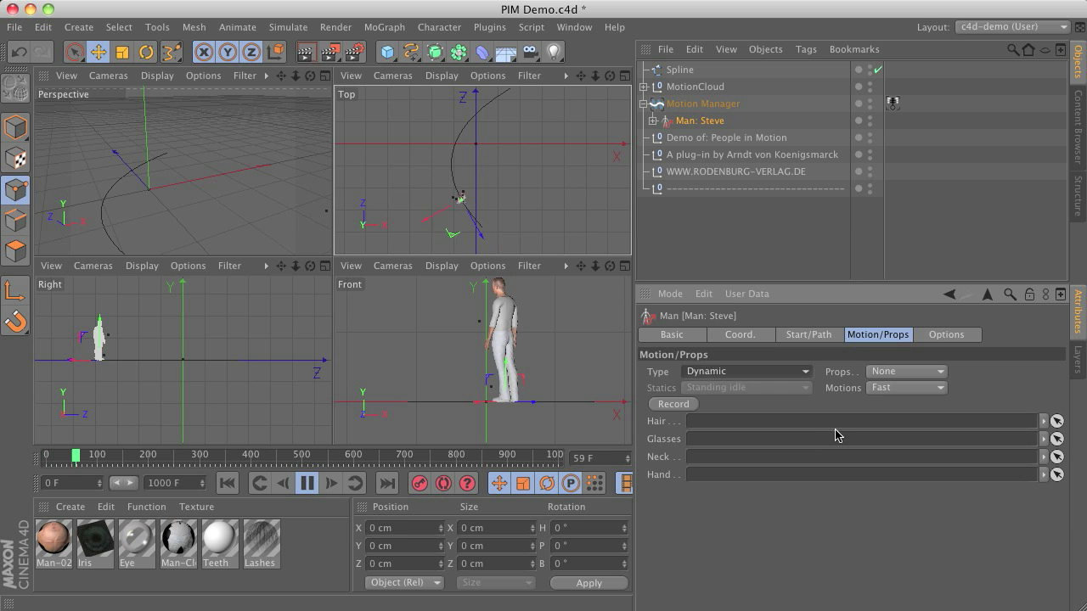
Watch Man: Steve walk along the spline in an enlarged Top view, and return to the first frame.
{"action": "left_click", "coordinate": [625, 76]}
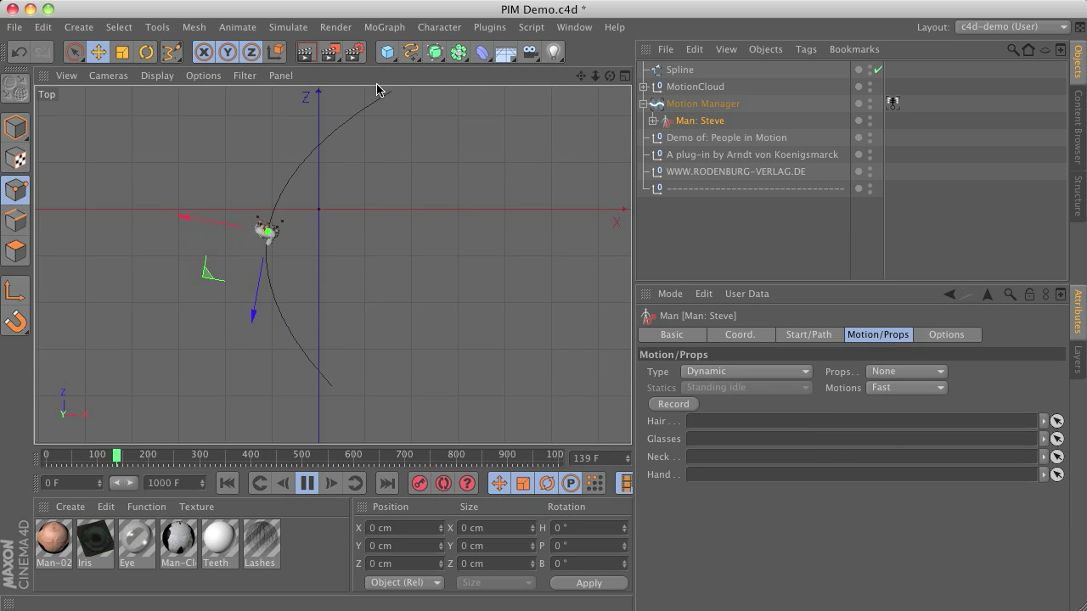
{"action": "left_click_drag", "start_coordinate": [580, 76], "coordinate": [546, 124]}
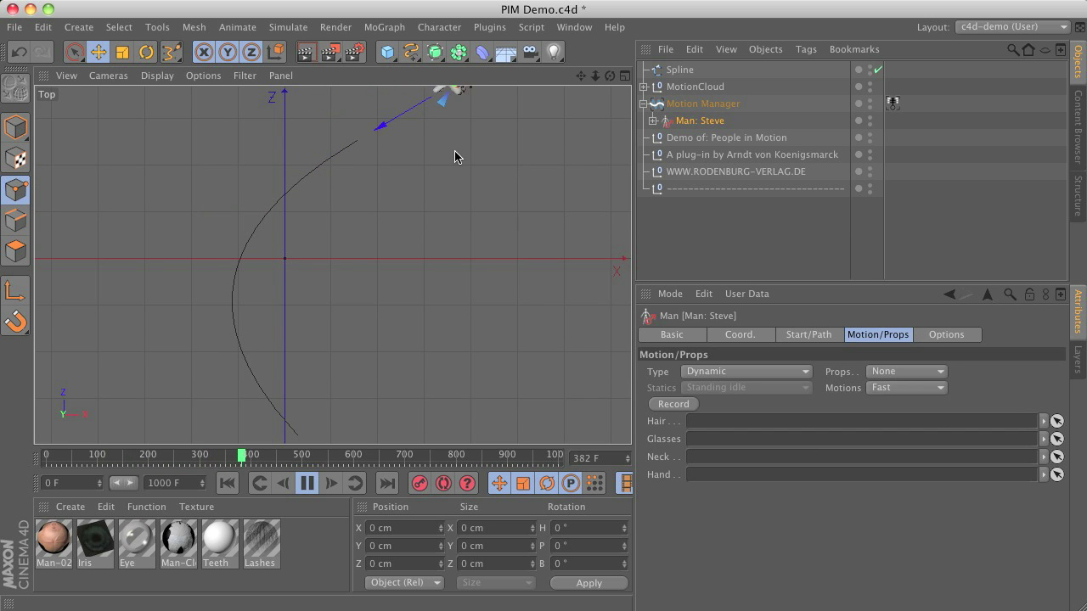
{"action": "left_click", "coordinate": [308, 483]}
{"action": "left_click", "coordinate": [231, 483]}
Turn off On Spline for Man: Steve and move him slightly away from the spline's start.
{"action": "left_click_drag", "start_coordinate": [581, 75], "coordinate": [500, 211]}
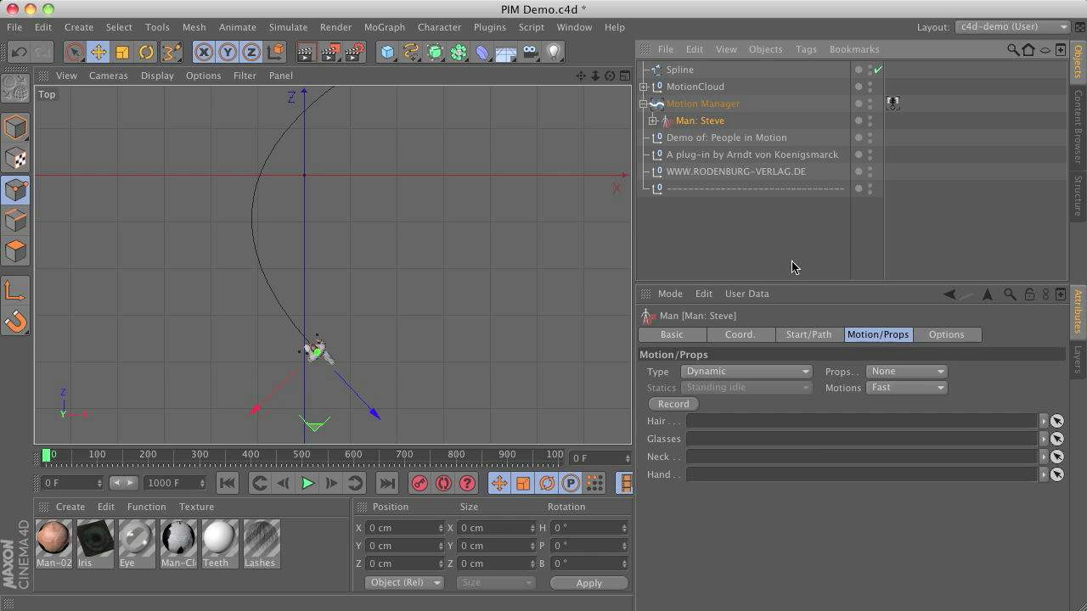
{"action": "left_click", "coordinate": [810, 336]}
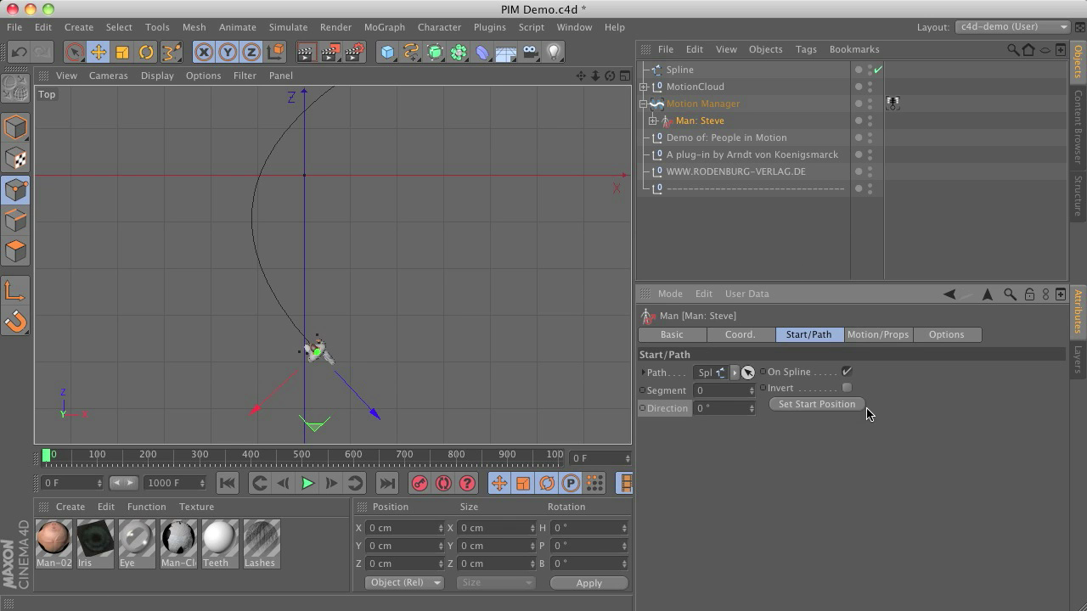
{"action": "left_click_drag", "start_coordinate": [255, 409], "coordinate": [244, 422]}
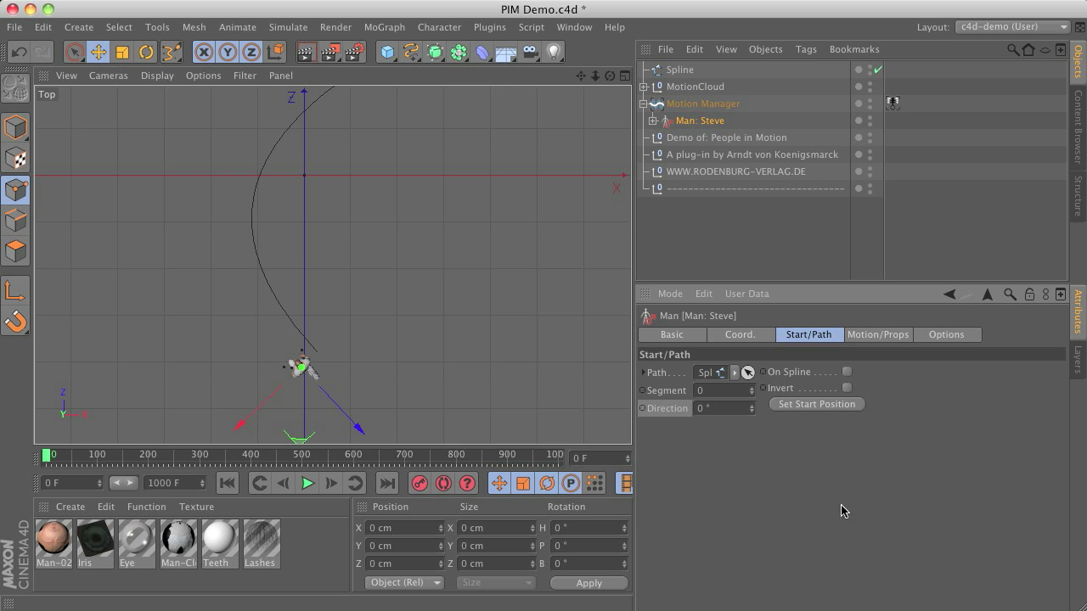
Play the animation to check how Man: Steve walks beside the spline, and return to the first frame.
{"action": "left_click", "coordinate": [307, 483]}
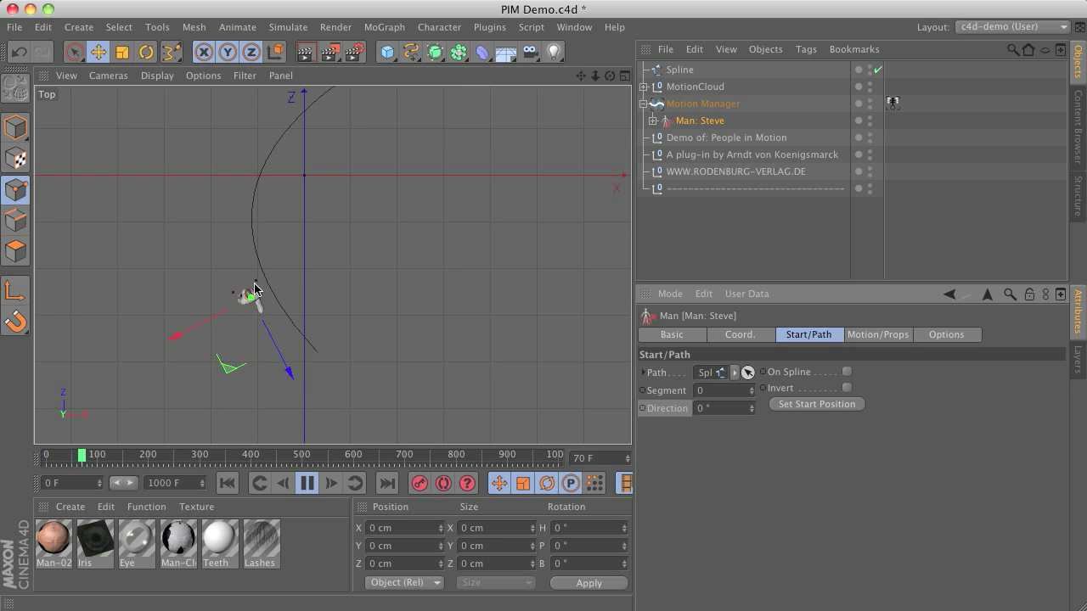
{"action": "left_click", "coordinate": [306, 483]}
{"action": "left_click", "coordinate": [226, 483]}
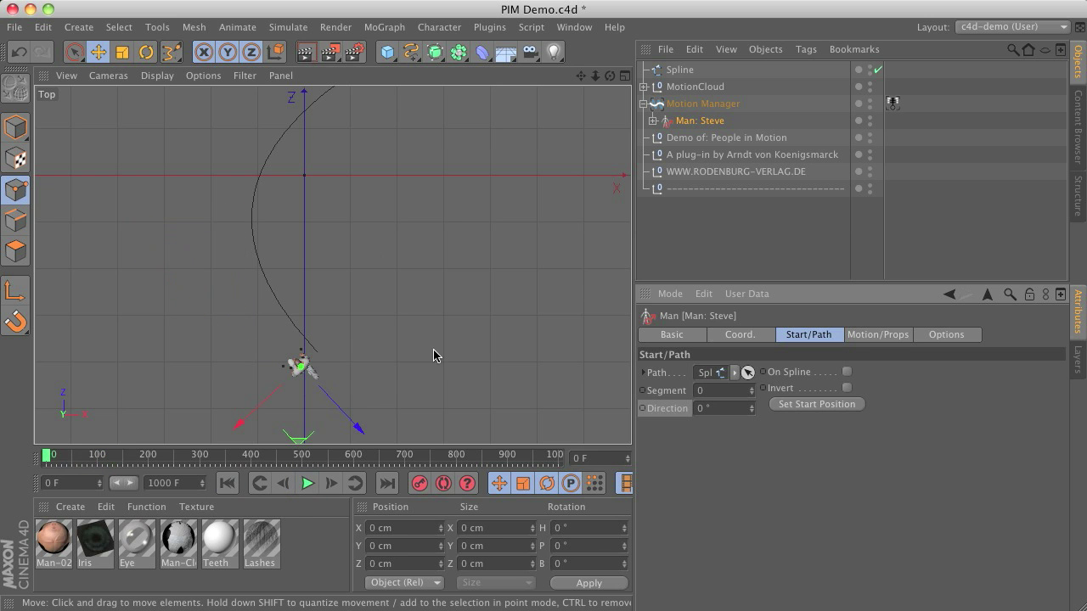
Add Man: Peter from the People in Motion library and place him under the Motion Manager.
{"action": "left_click", "coordinate": [1077, 134]}
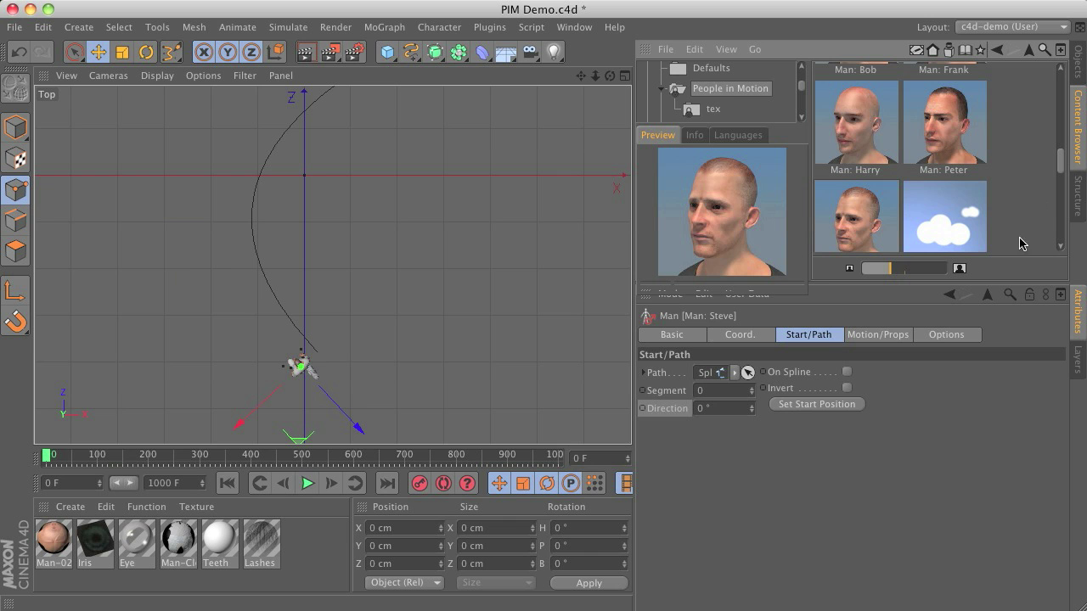
{"action": "double_click", "coordinate": [951, 127]}
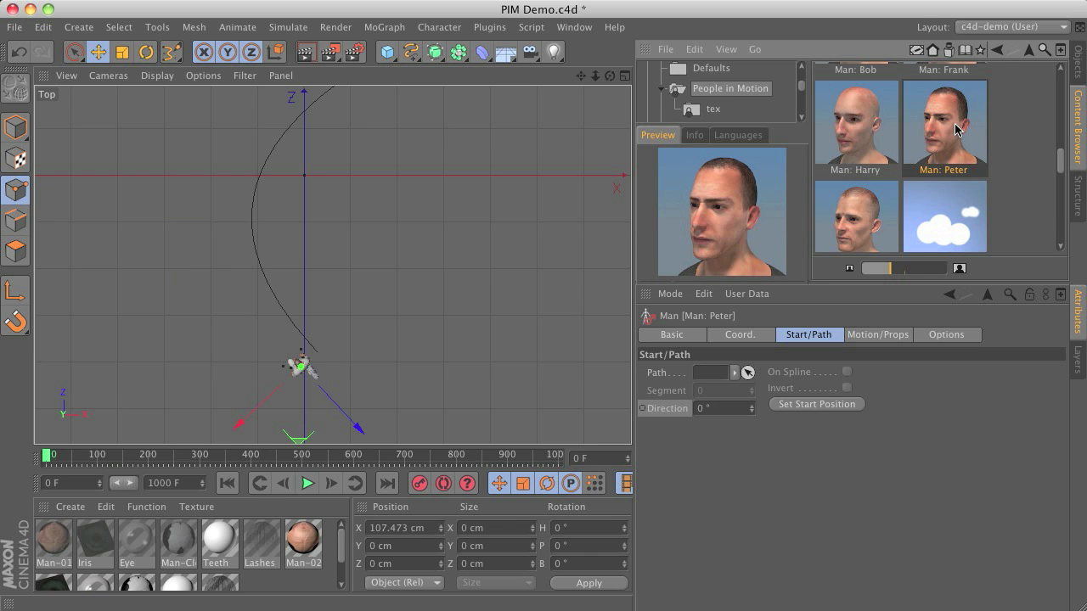
{"action": "key", "text": "shift+F1"}
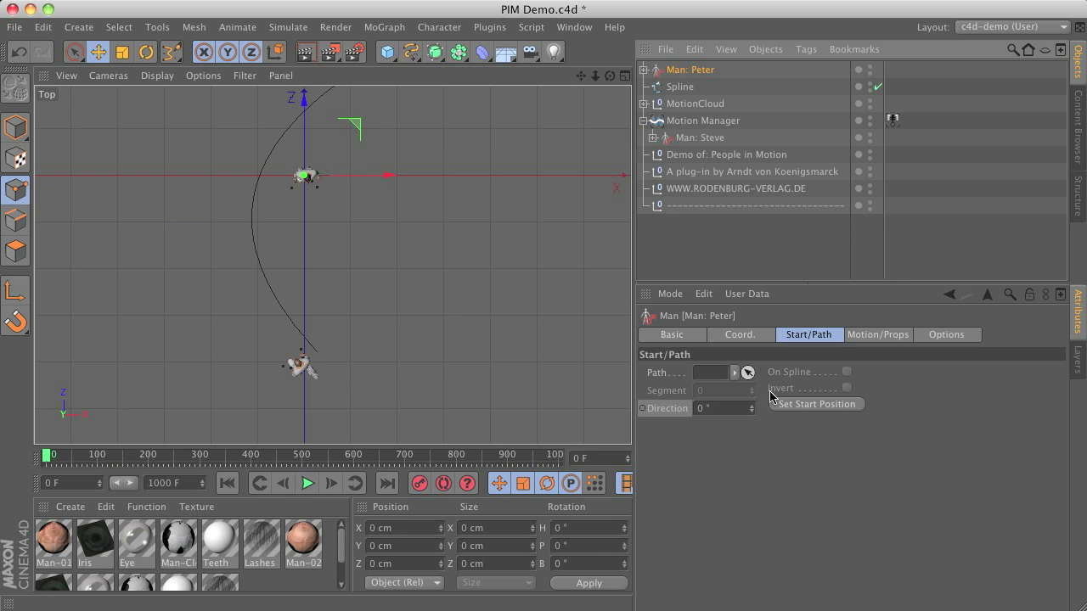
{"action": "left_click_drag", "start_coordinate": [686, 70], "coordinate": [687, 120]}
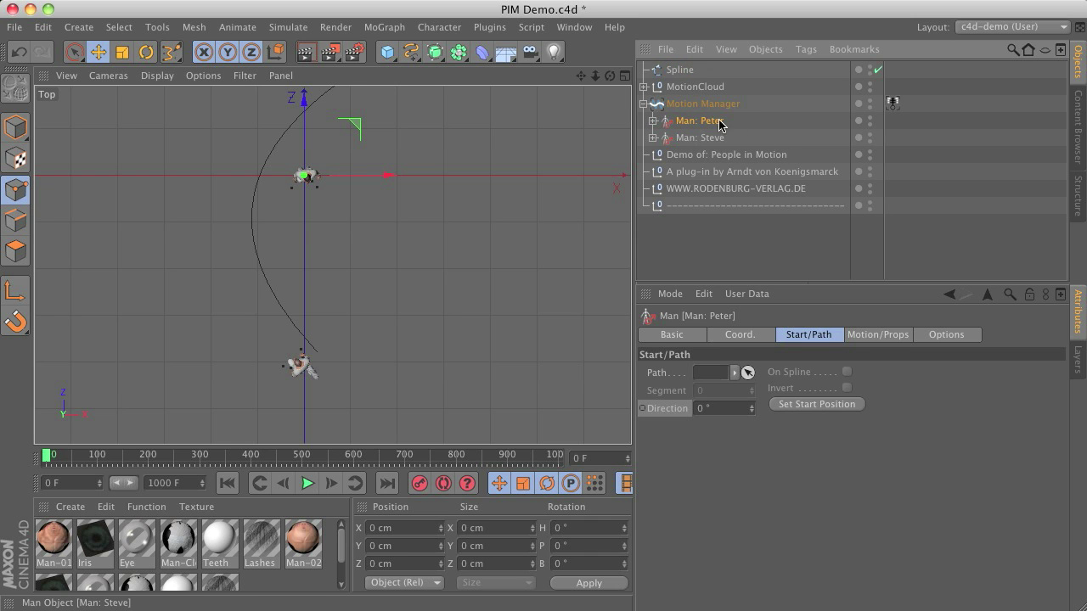
Assign the spline as Man: Peter's path and enable On Spline.
{"action": "left_click_drag", "start_coordinate": [681, 76], "coordinate": [713, 372]}
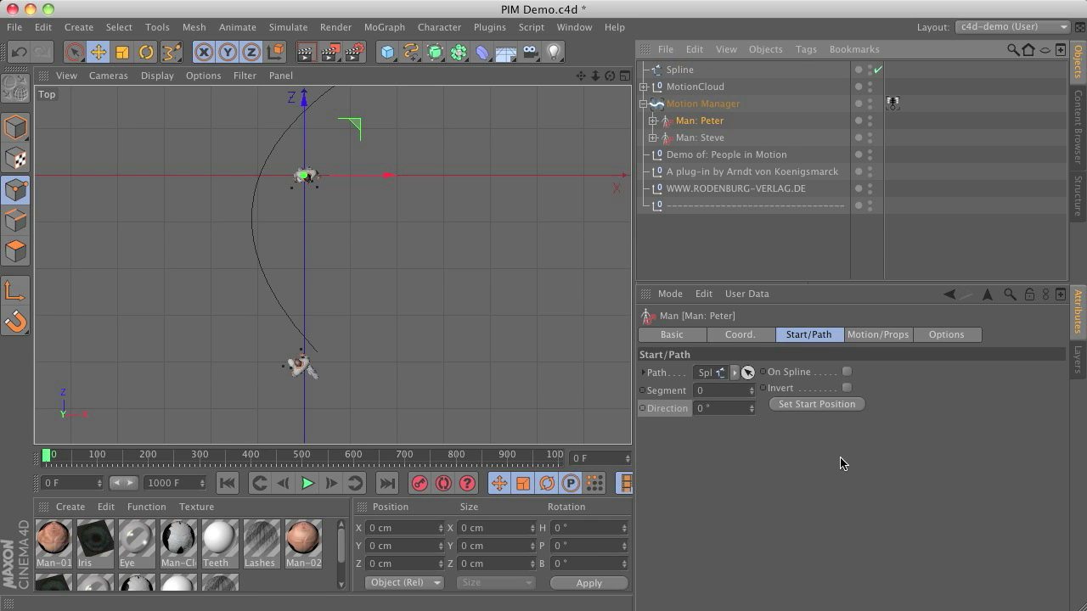
{"action": "left_click", "coordinate": [845, 373]}
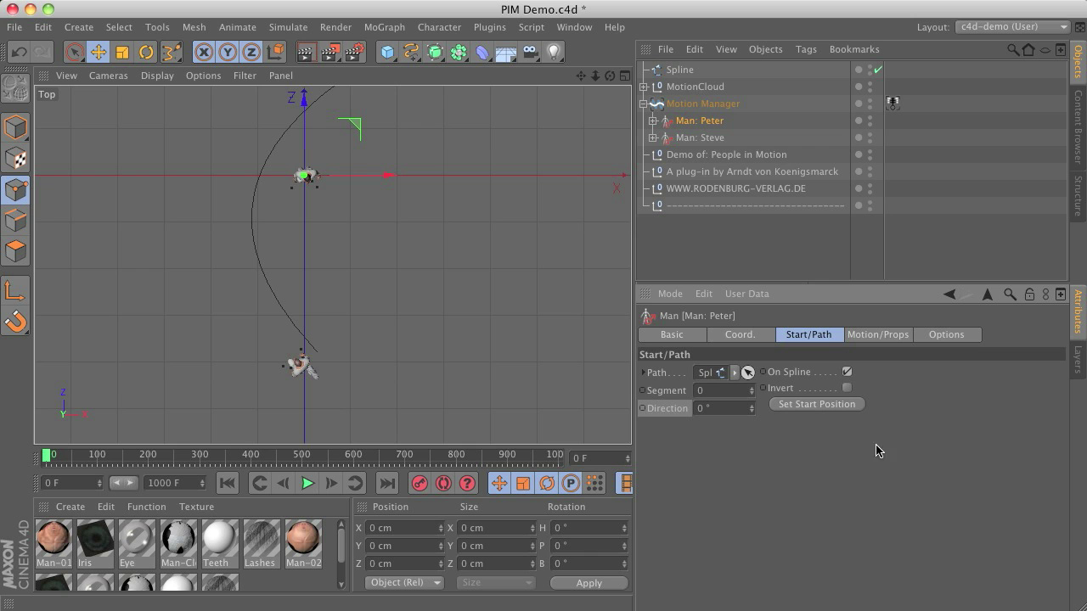
Set Man: Peter's start position on the spline, turn off On Spline, and move him slightly aside, opposite Man: Steve.
{"action": "left_click", "coordinate": [809, 409]}
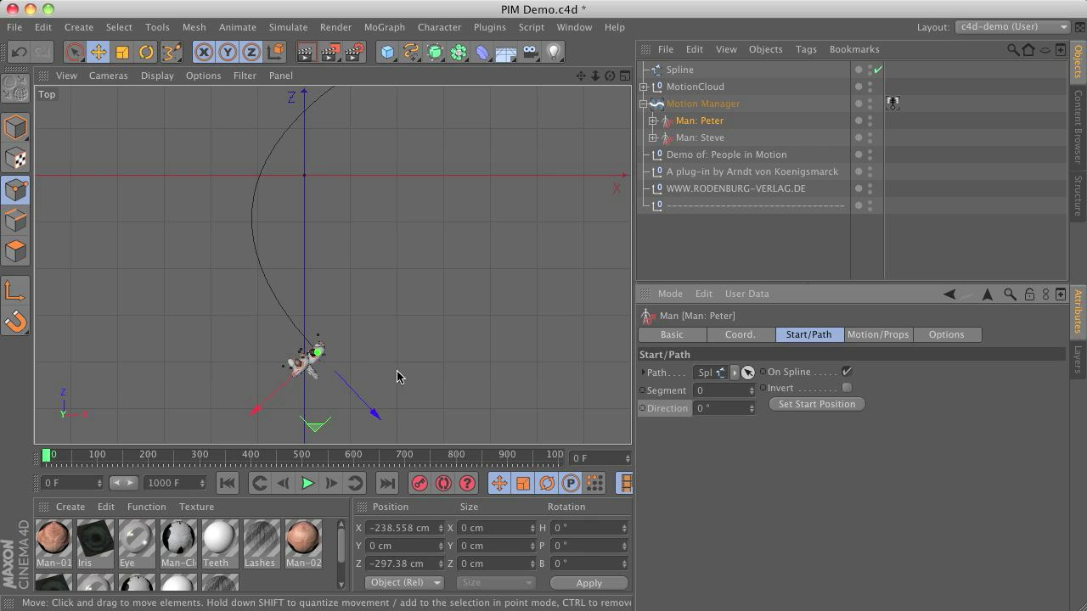
{"action": "left_click", "coordinate": [847, 374]}
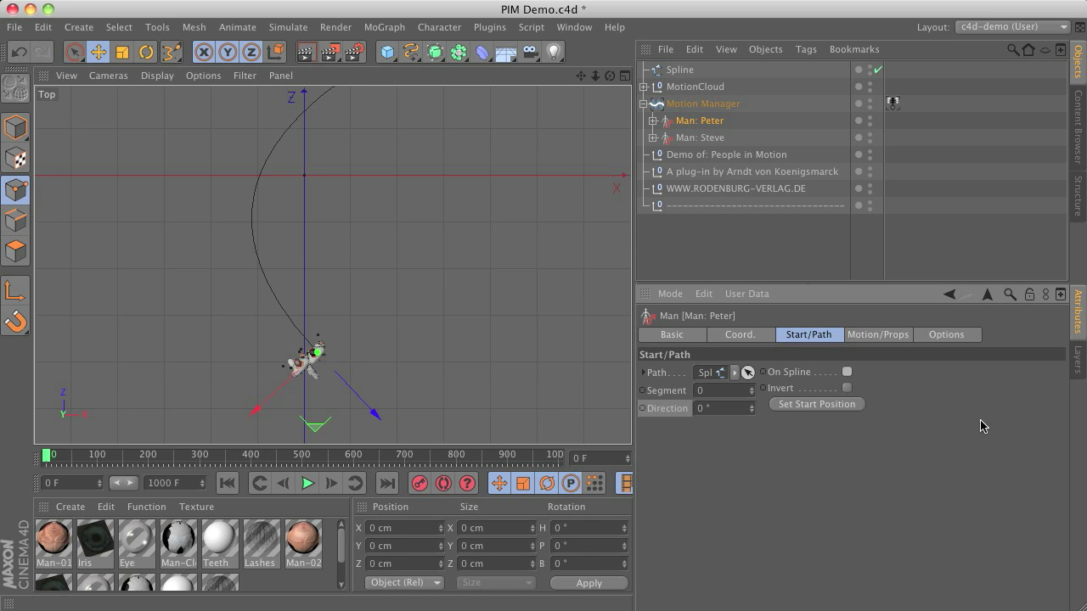
{"action": "left_click_drag", "start_coordinate": [254, 412], "coordinate": [270, 399]}
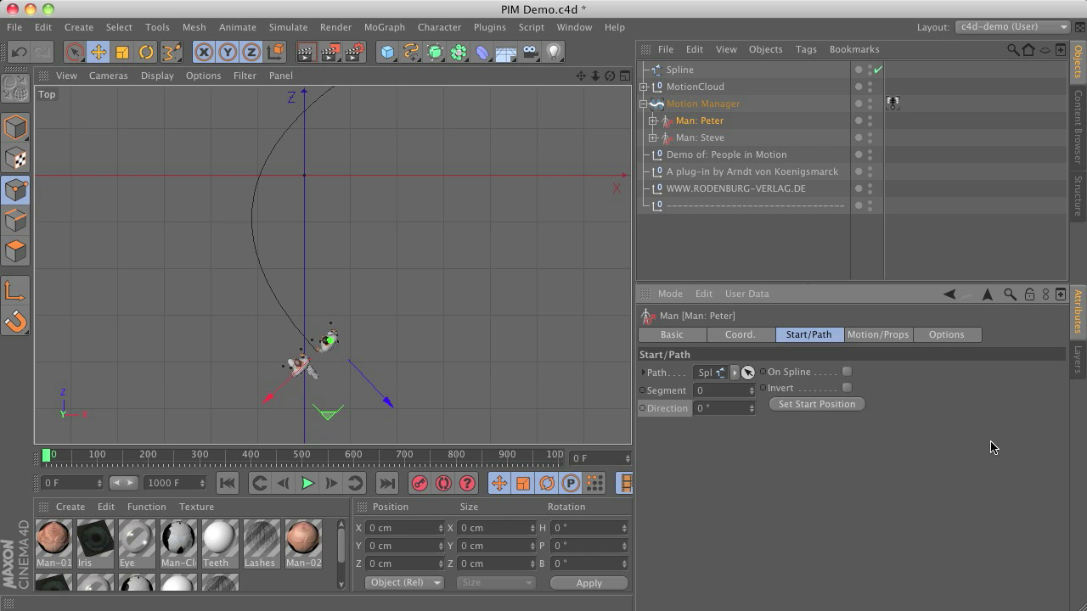
Set Man: Peter's motion type to Dynamic and his Motion Offset to 1.9.
{"action": "left_click", "coordinate": [945, 335]}
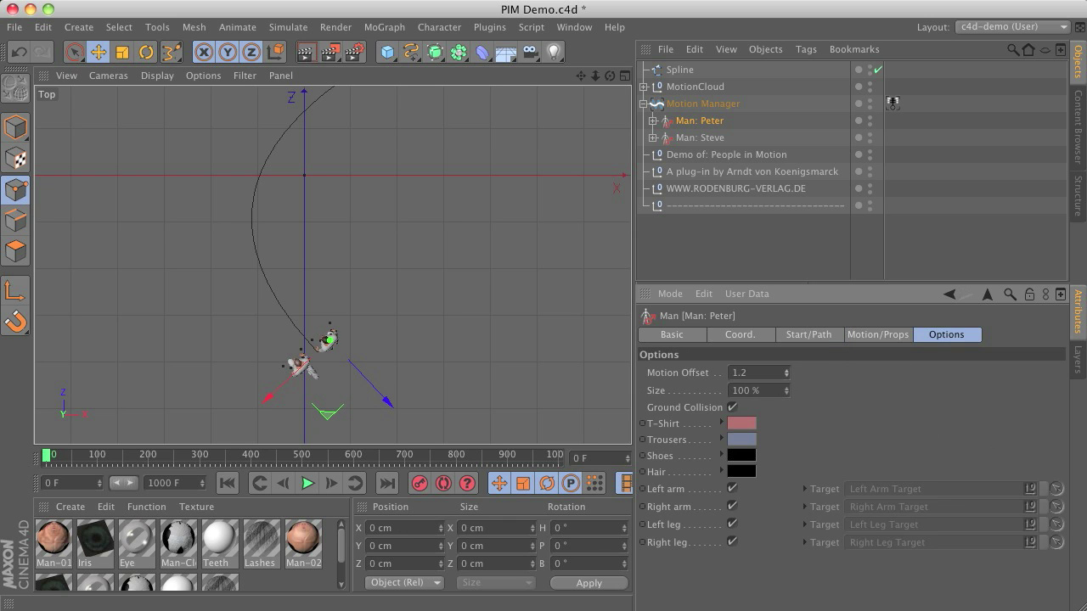
{"action": "left_click", "coordinate": [867, 336]}
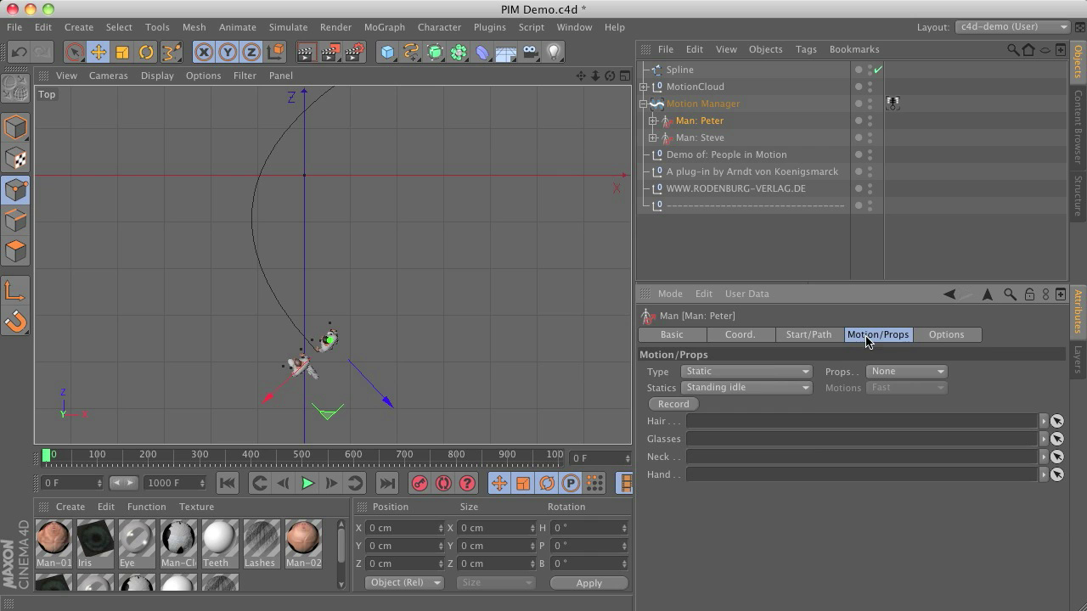
{"action": "left_click", "coordinate": [772, 377]}
{"action": "left_click", "coordinate": [759, 407]}
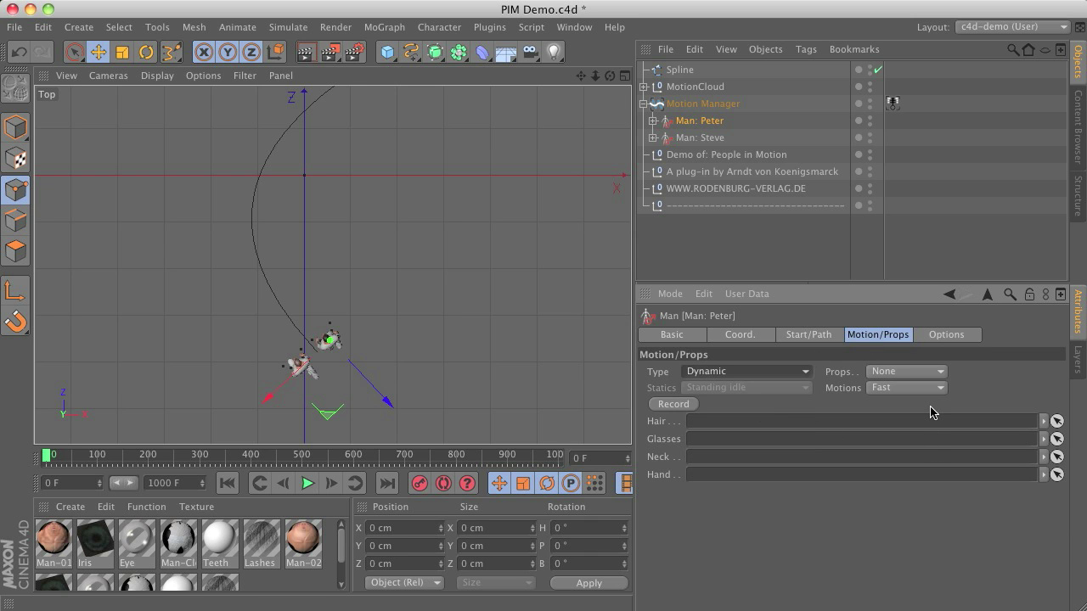
{"action": "left_click", "coordinate": [938, 337]}
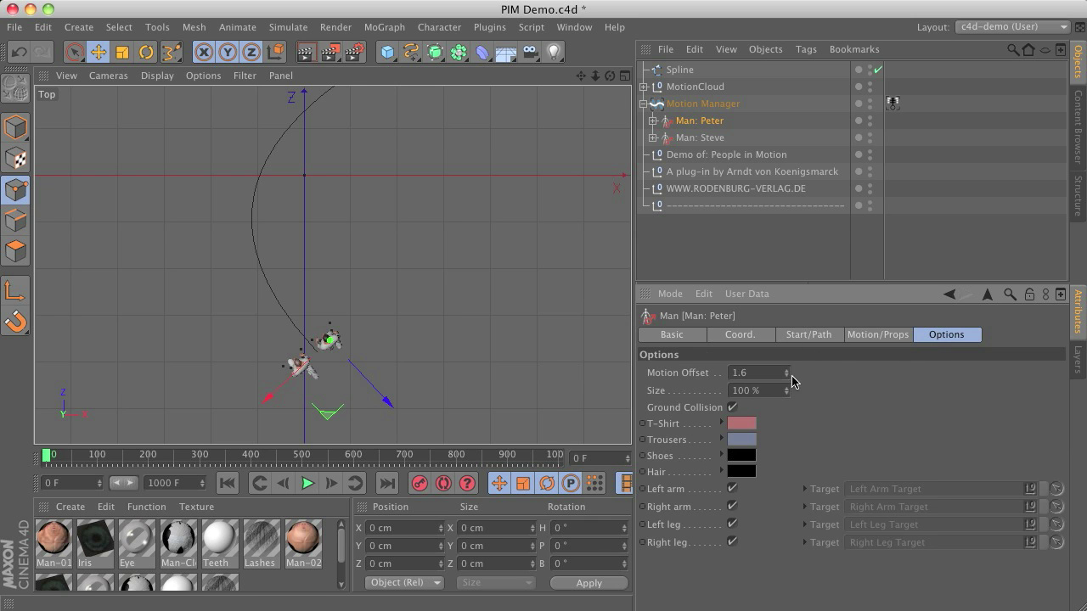
{"action": "left_click_drag", "start_coordinate": [788, 374], "coordinate": [789, 374]}
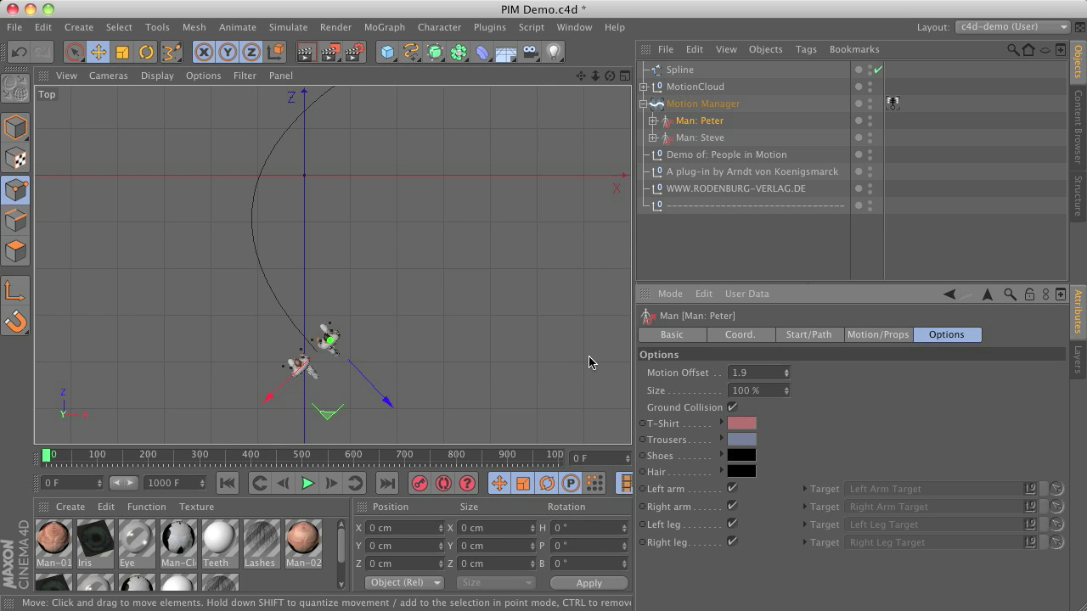
Play the animation to check how both men walk along the spline, and return to the first frame.
{"action": "left_click", "coordinate": [307, 483]}
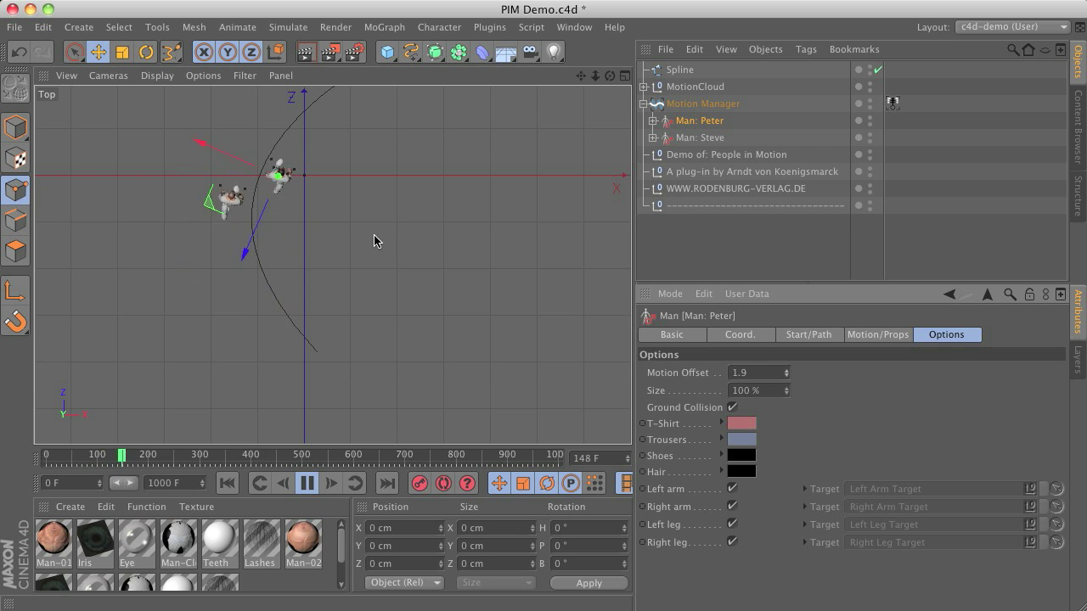
{"action": "left_click_drag", "start_coordinate": [589, 76], "coordinate": [332, 262]}
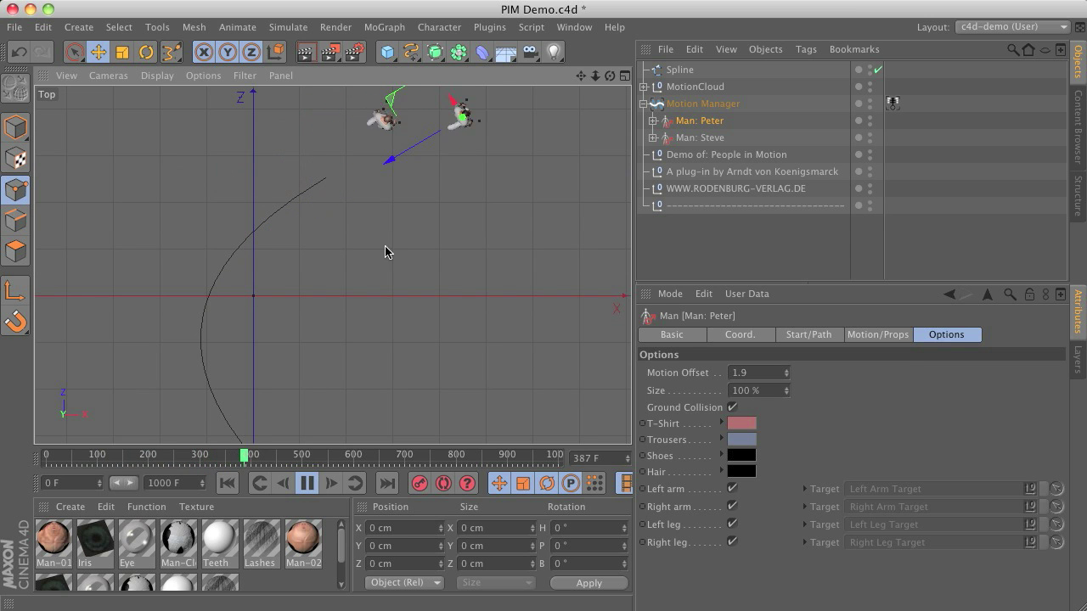
{"action": "left_click", "coordinate": [308, 483]}
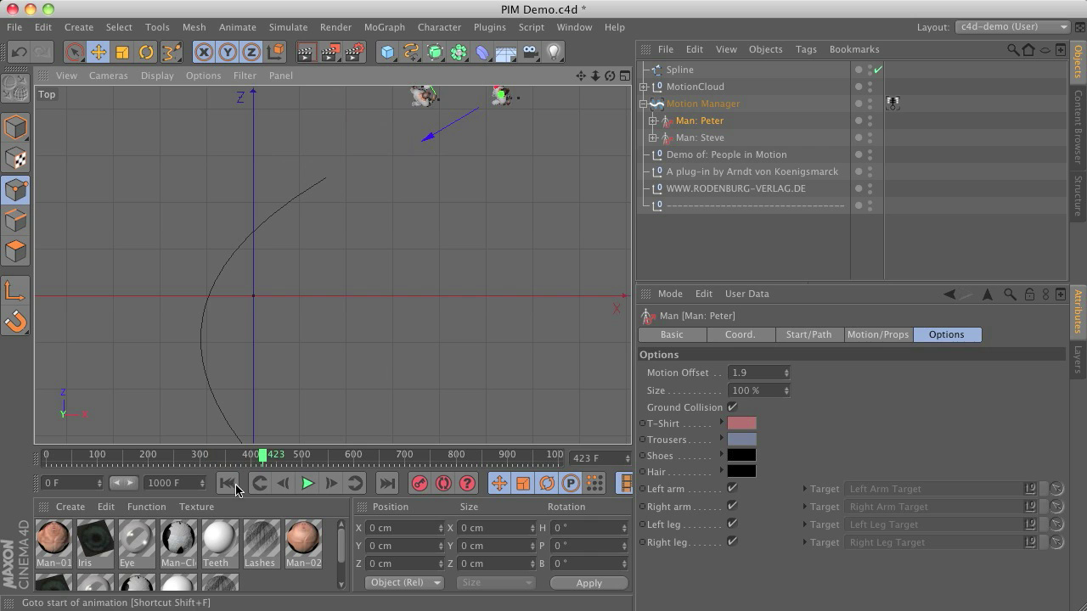
{"action": "left_click", "coordinate": [229, 483]}
Enable Invert and On Spline for Man: Peter and set his start position at the spline's far end.
{"action": "left_click", "coordinate": [811, 335]}
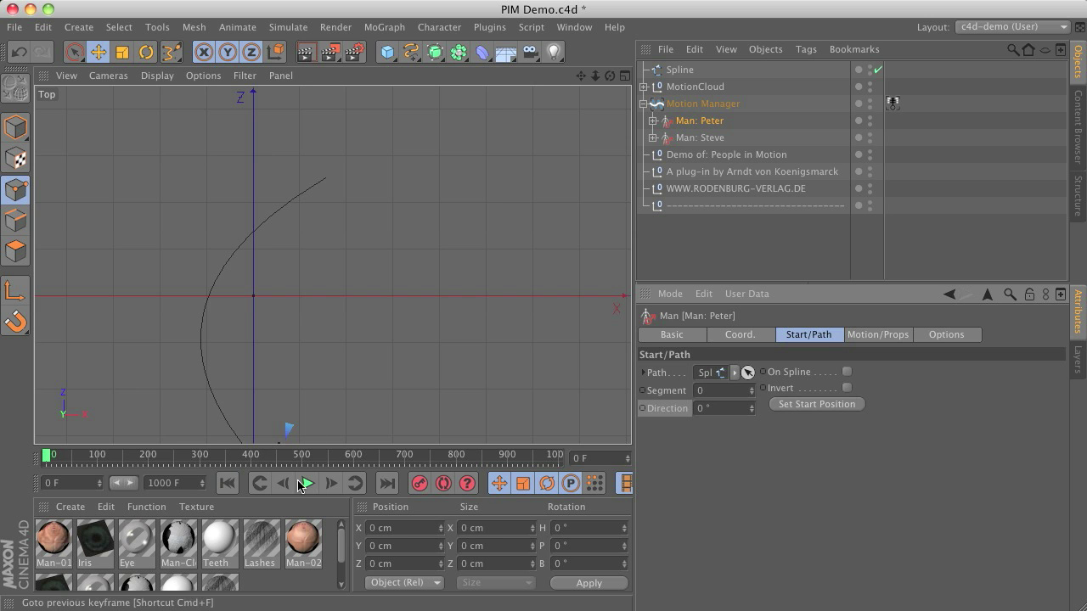
{"action": "left_click_drag", "start_coordinate": [580, 76], "coordinate": [332, 263]}
{"action": "left_click", "coordinate": [846, 389]}
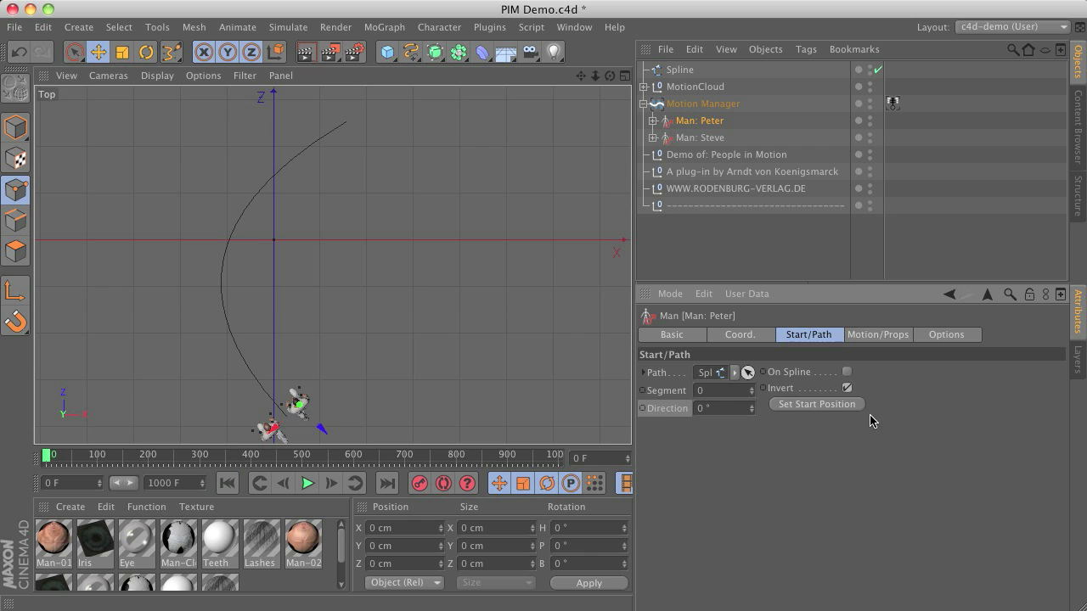
{"action": "left_click", "coordinate": [817, 408]}
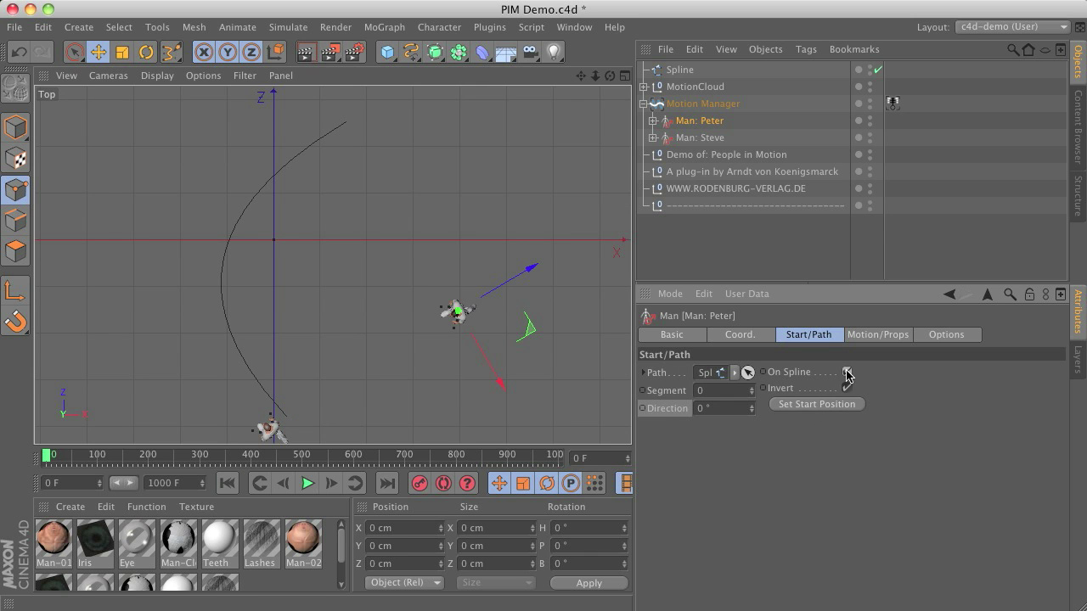
{"action": "left_click", "coordinate": [824, 406]}
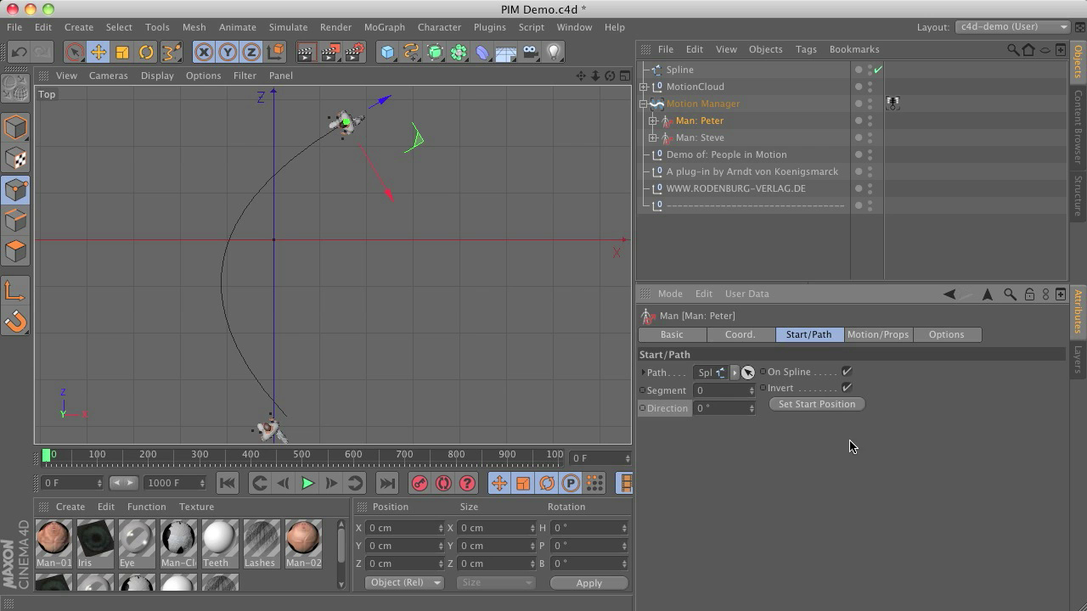
Play the animation to check how the two men walk in opposite directions, and return to the first frame.
{"action": "left_click", "coordinate": [308, 484]}
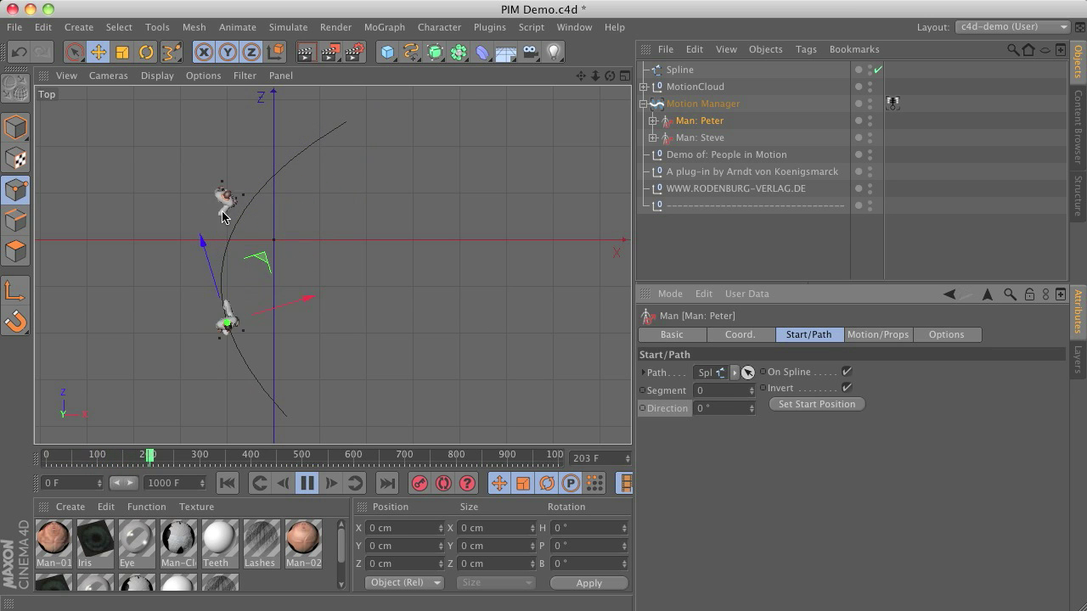
{"action": "left_click", "coordinate": [309, 483]}
{"action": "left_click", "coordinate": [227, 483]}
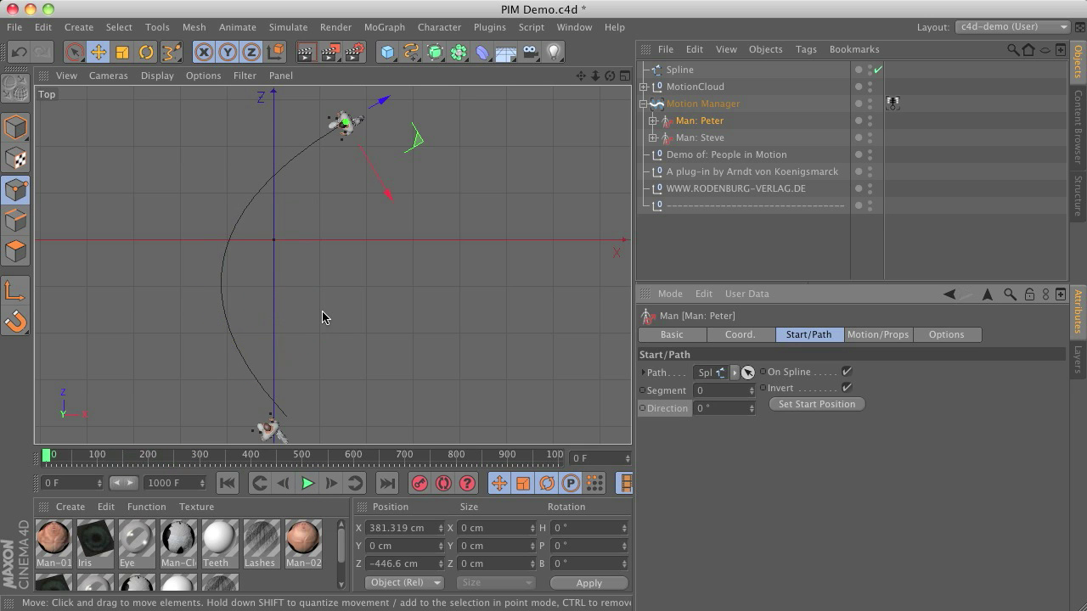
Enable Char Interaction on the Motion Manager and play the animation to check how the approaching characters react to each other.
{"action": "left_click", "coordinate": [702, 104]}
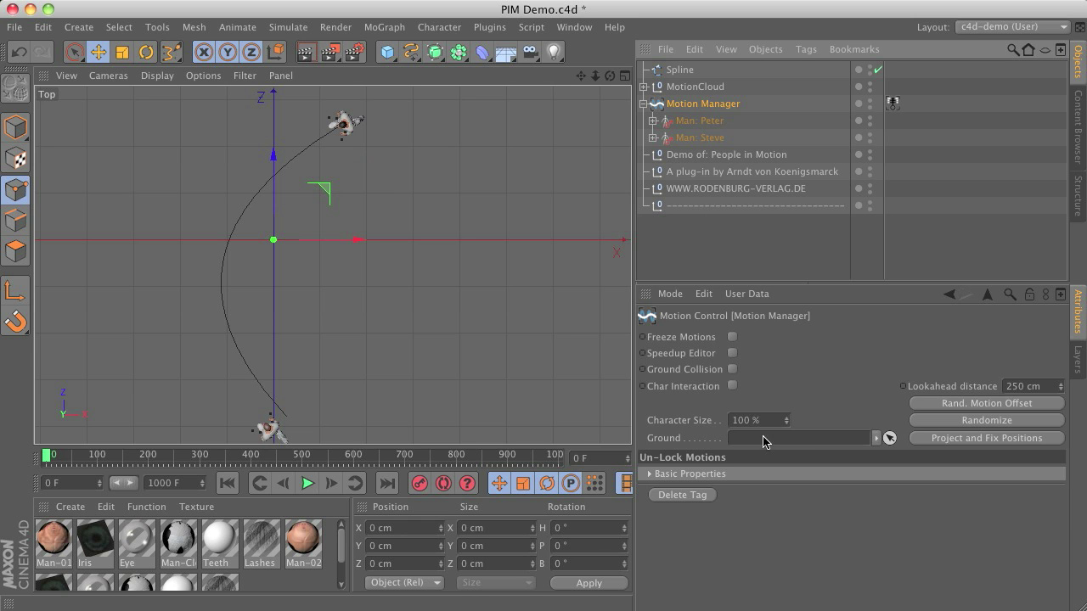
{"action": "left_click", "coordinate": [733, 386]}
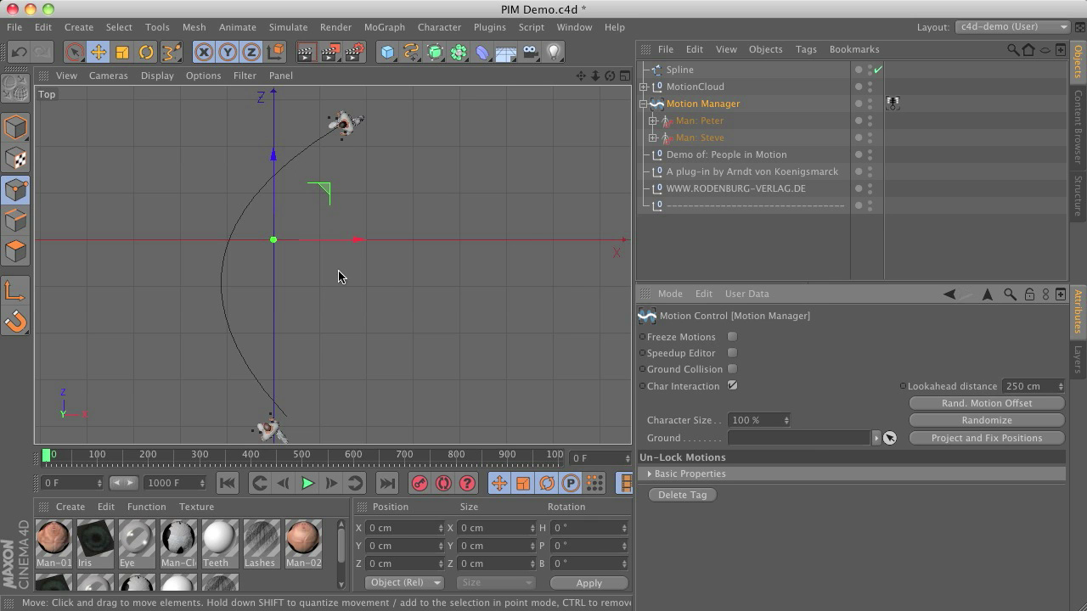
{"action": "left_click", "coordinate": [307, 483]}
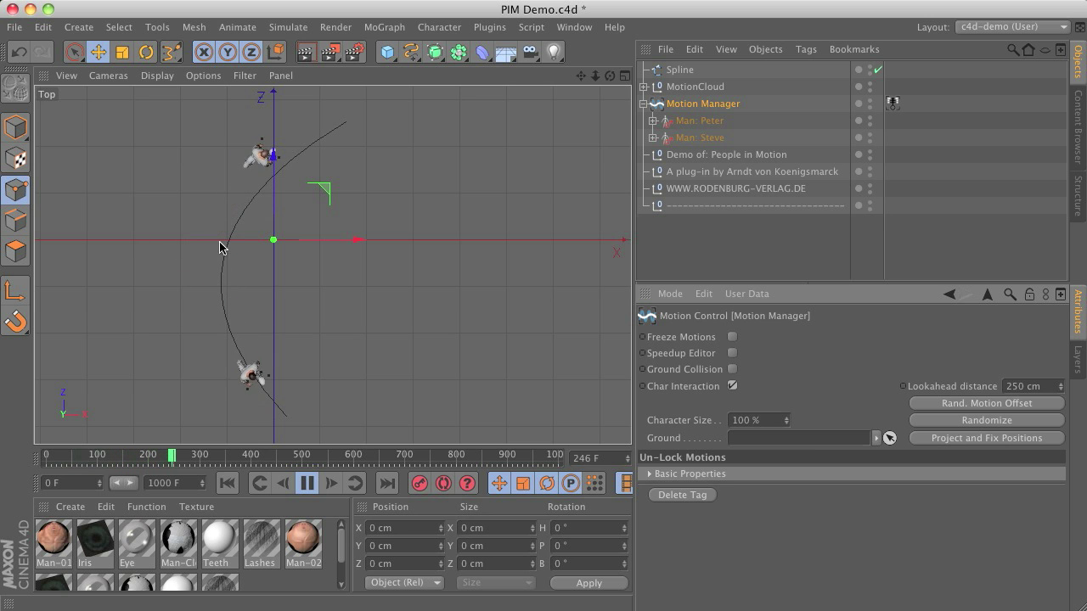
{"action": "left_click", "coordinate": [226, 483]}
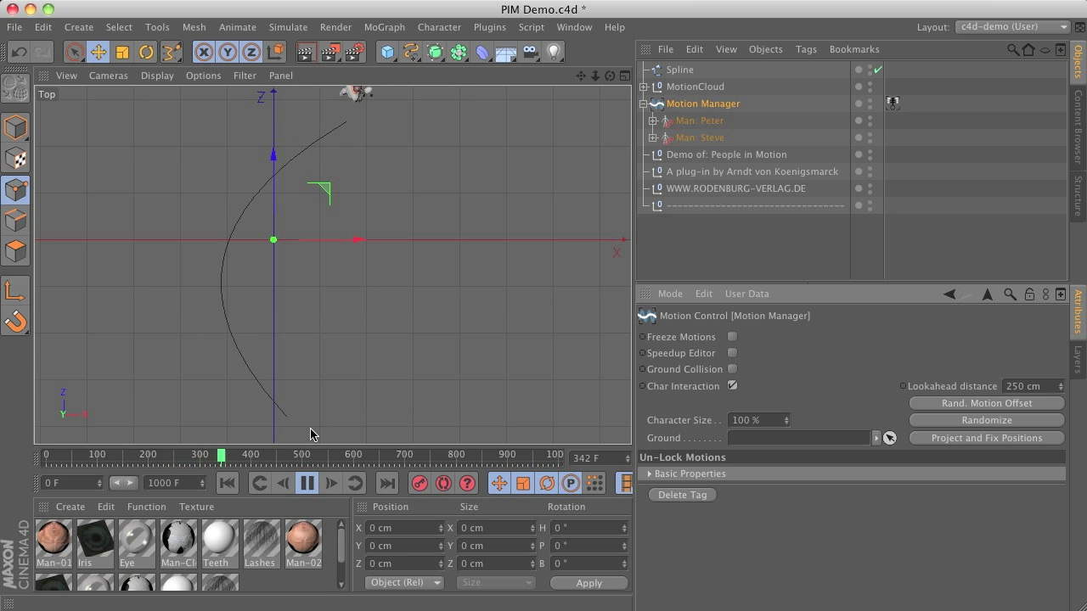
{"action": "left_click", "coordinate": [308, 483]}
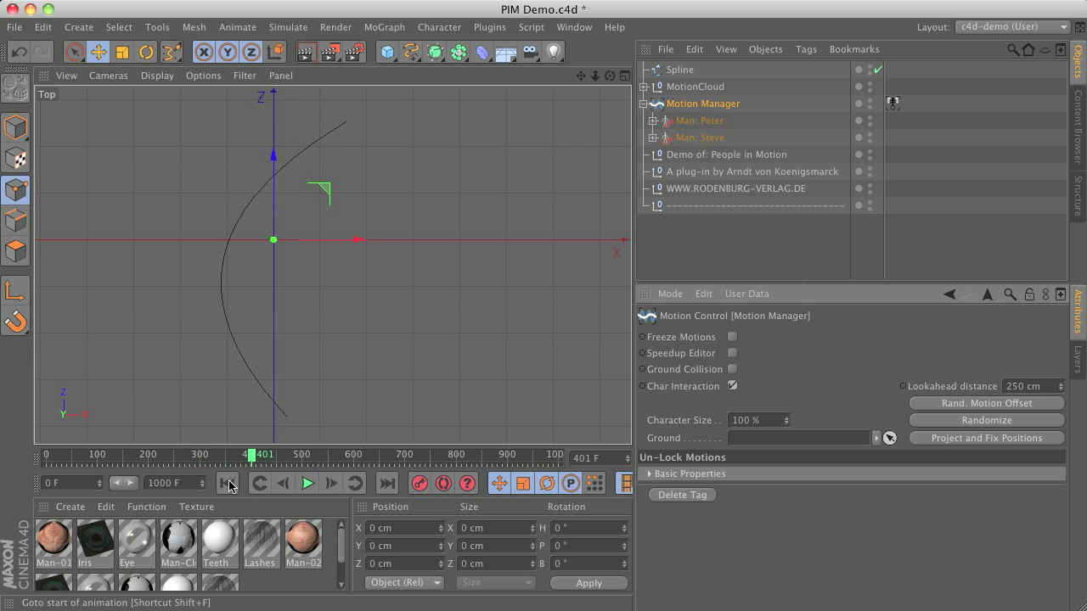
{"action": "left_click", "coordinate": [226, 483]}
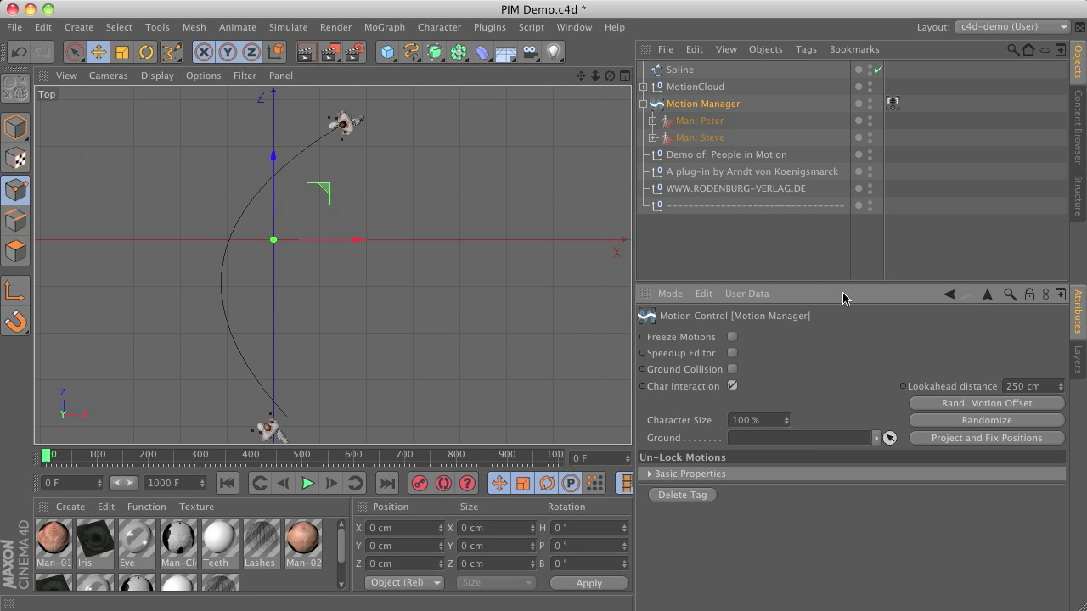
Delete Man: Steve and clear the spline from Man: Peter's path setting.
{"action": "left_click", "coordinate": [721, 139]}
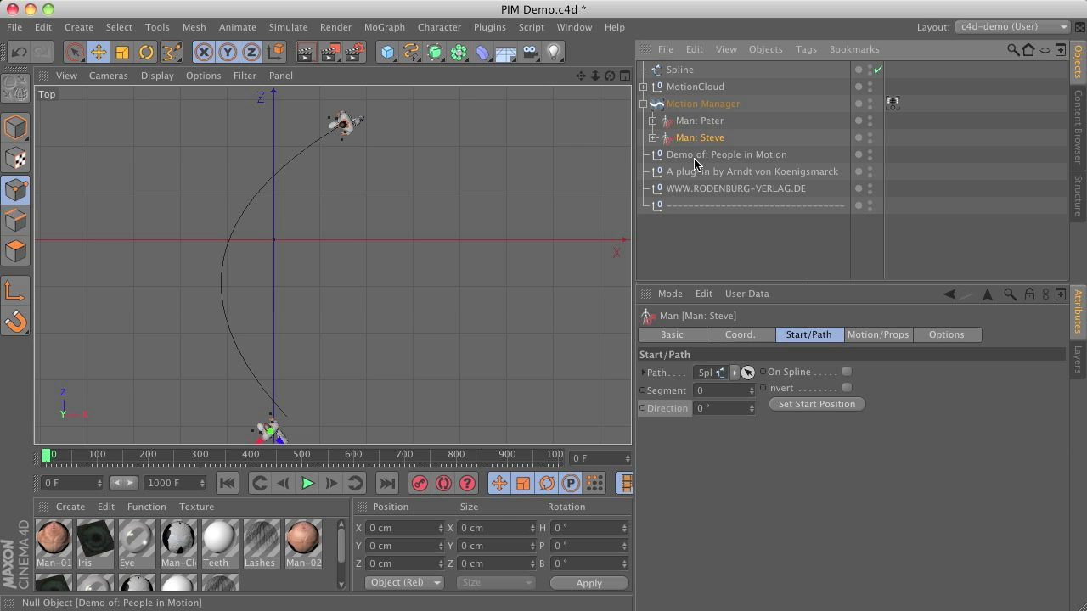
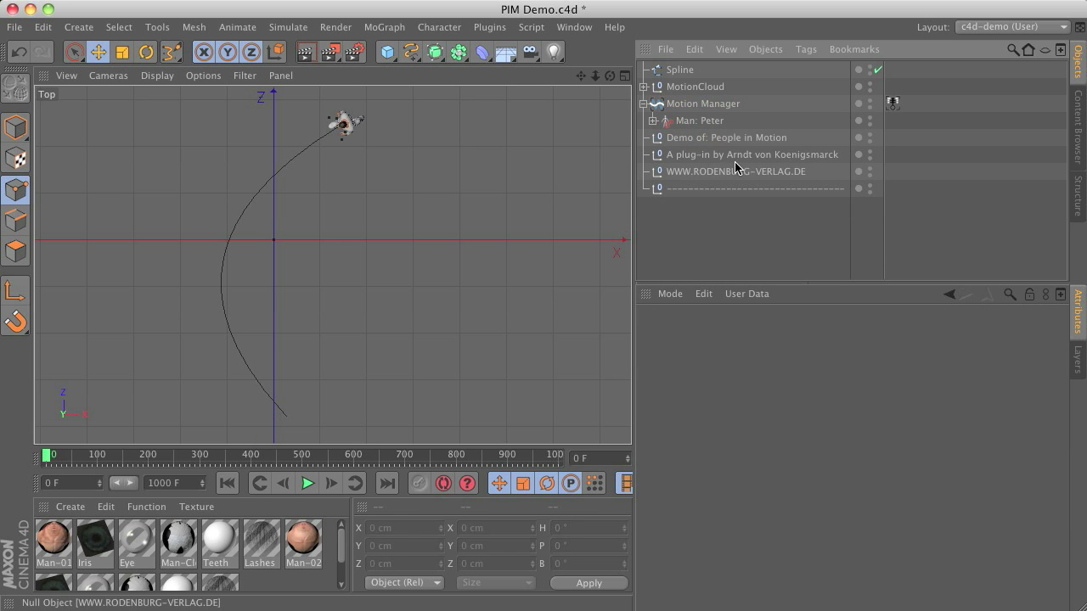
{"action": "left_click", "coordinate": [710, 121]}
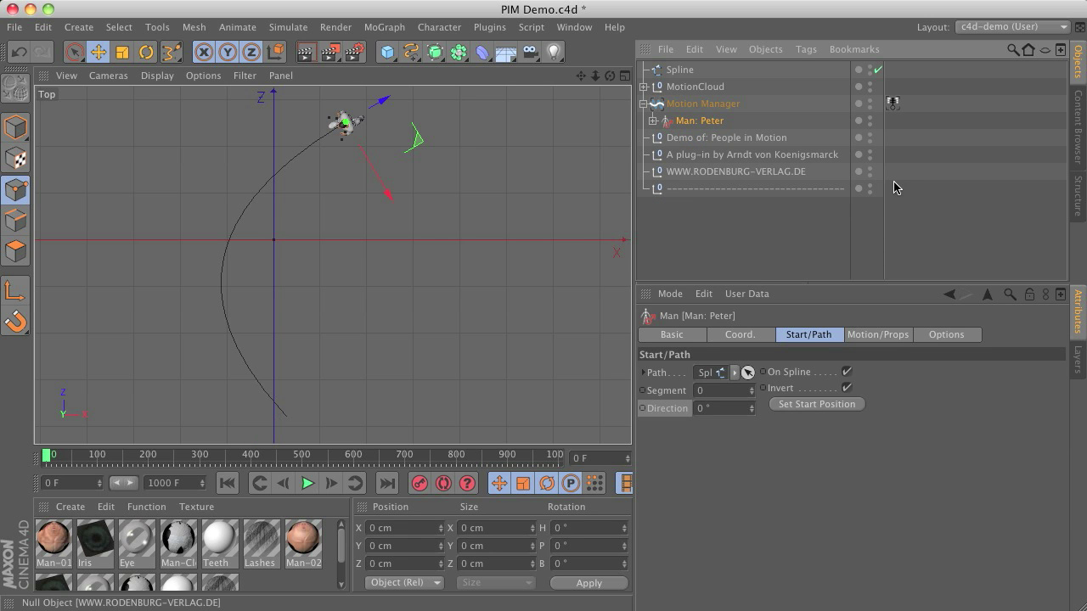
{"action": "left_click", "coordinate": [735, 372]}
{"action": "left_click", "coordinate": [752, 387]}
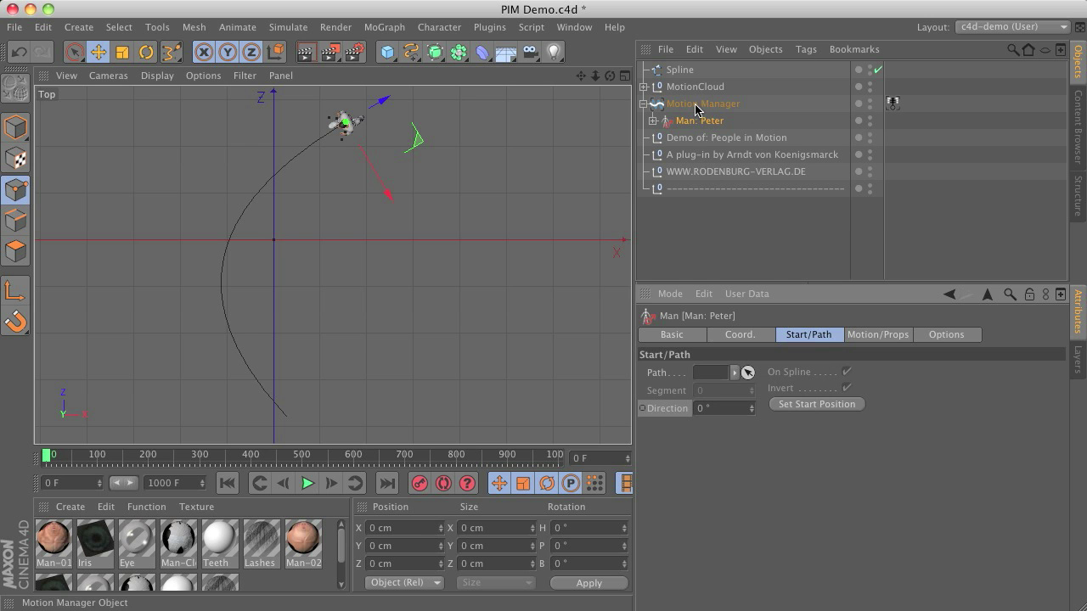
Delete the spline from the scene.
{"action": "left_click", "coordinate": [681, 71]}
{"action": "key", "text": "Delete"}
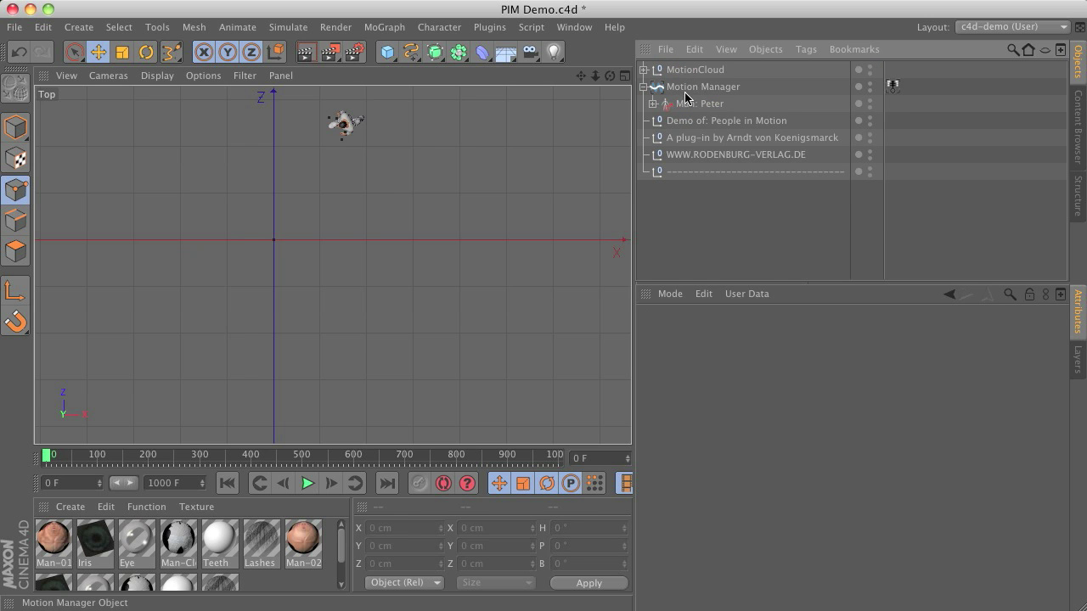
In Model mode, set Man: Peter's X and Z position to 0 cm and his heading to 0°.
{"action": "left_click", "coordinate": [689, 103]}
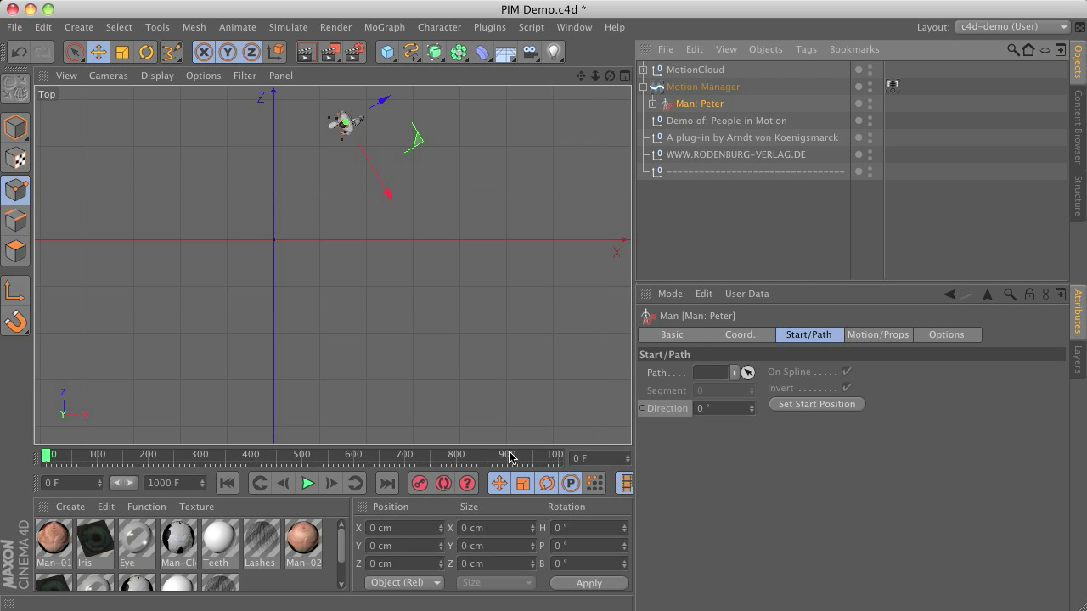
{"action": "left_click", "coordinate": [15, 127]}
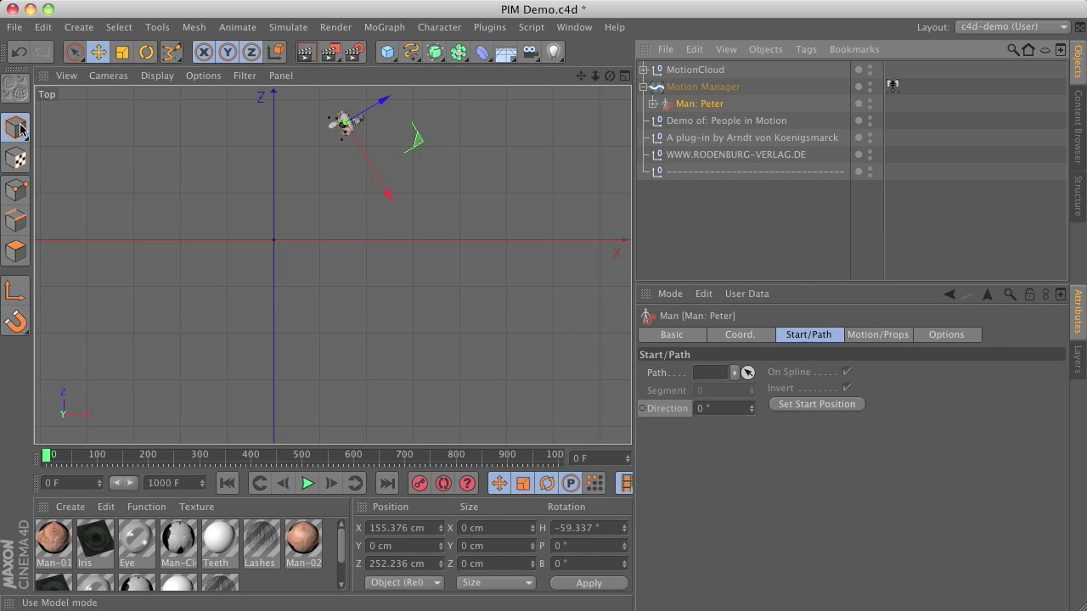
{"action": "left_click", "coordinate": [429, 529]}
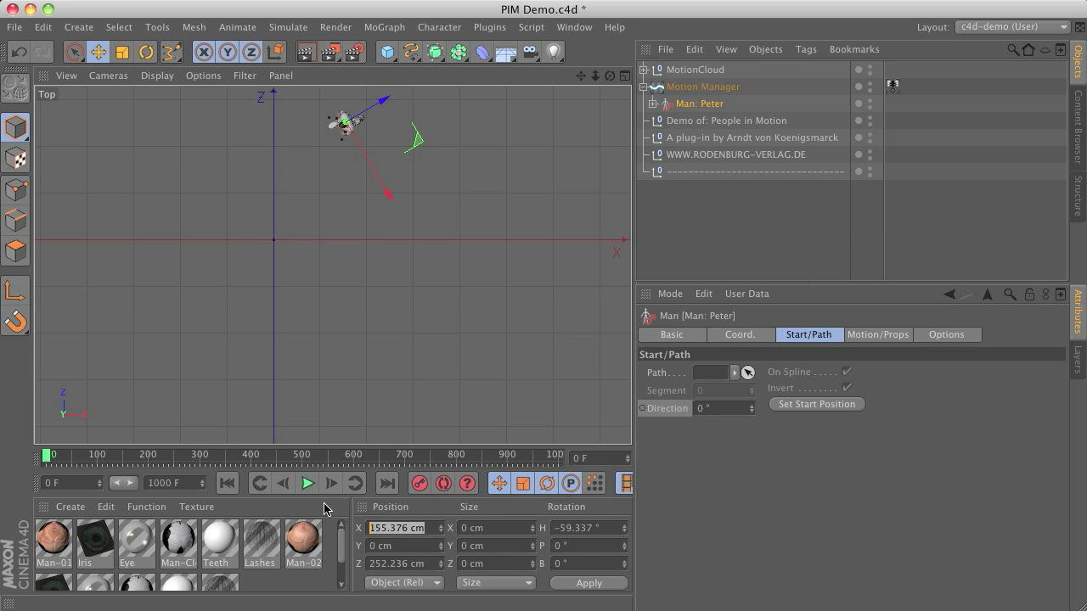
{"action": "type", "text": "0"}
{"action": "left_click", "coordinate": [428, 564]}
{"action": "type", "text": "0"}
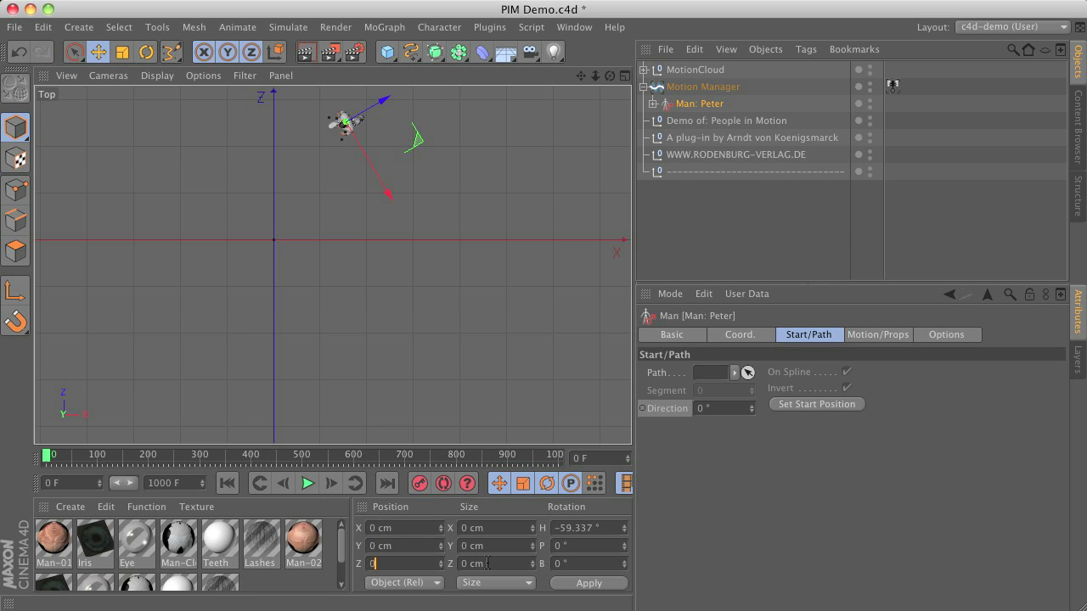
{"action": "left_click", "coordinate": [595, 527]}
{"action": "type", "text": "0"}
{"action": "left_click", "coordinate": [588, 584]}
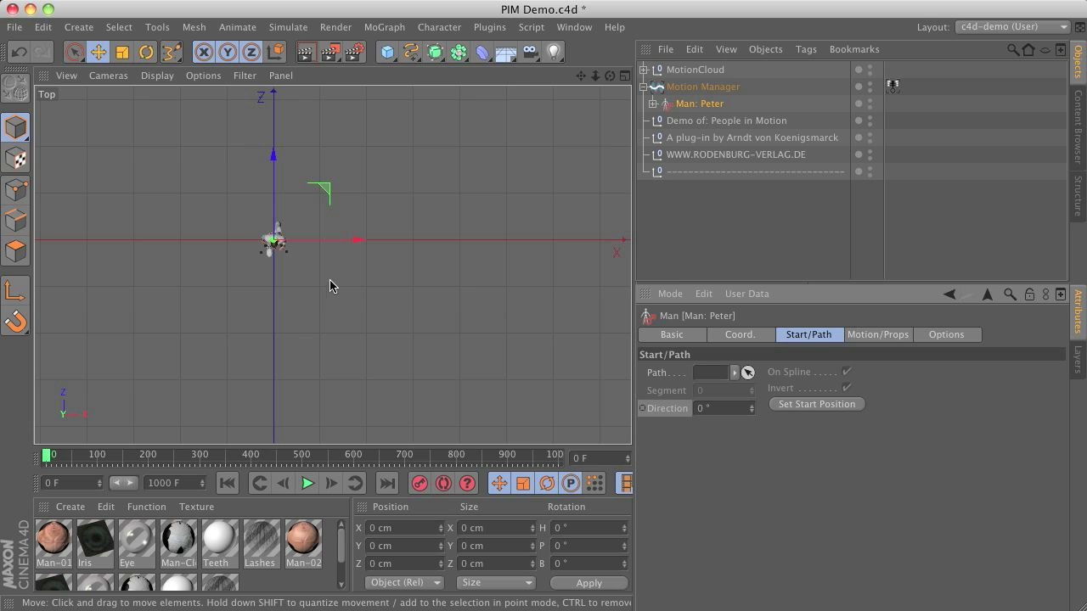
Show Man: Peter in the four-view layout.
{"action": "scroll", "coordinate": [264, 247], "scroll_direction": "up", "scroll_amount": 5}
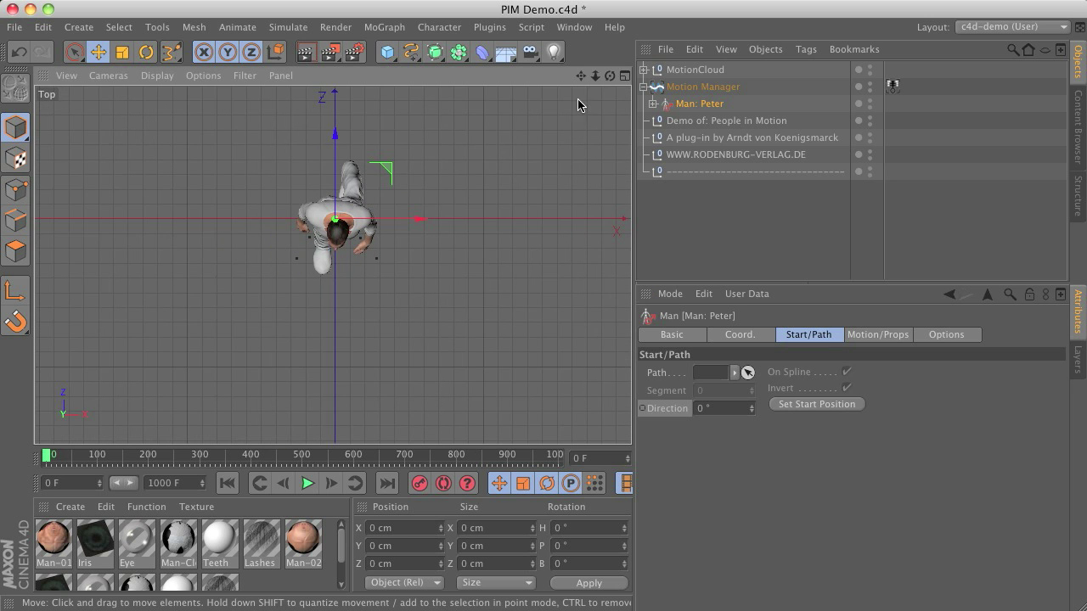
{"action": "left_click", "coordinate": [623, 76]}
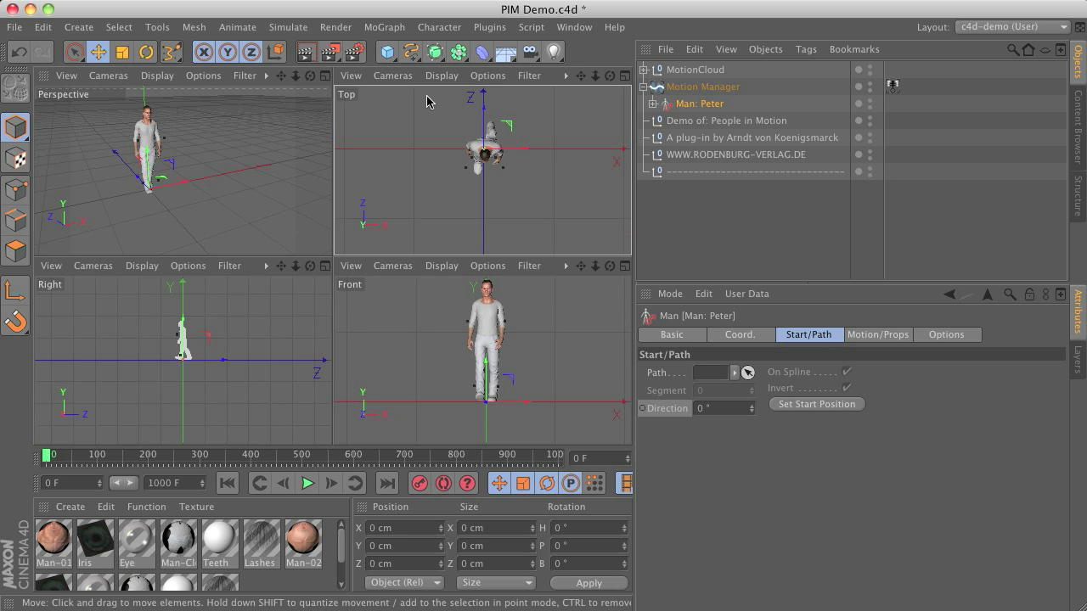
Play Man: Peter's fast walk with the perspective view reframed on him, stop it, and return to the first frame.
{"action": "left_click_drag", "start_coordinate": [287, 80], "coordinate": [280, 172]}
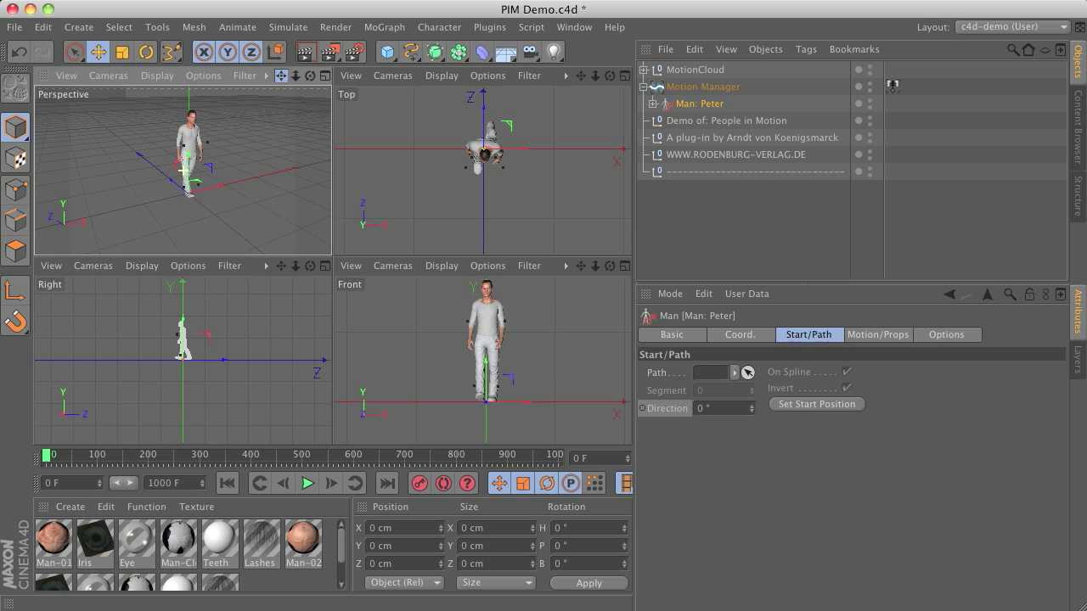
{"action": "left_click", "coordinate": [311, 487]}
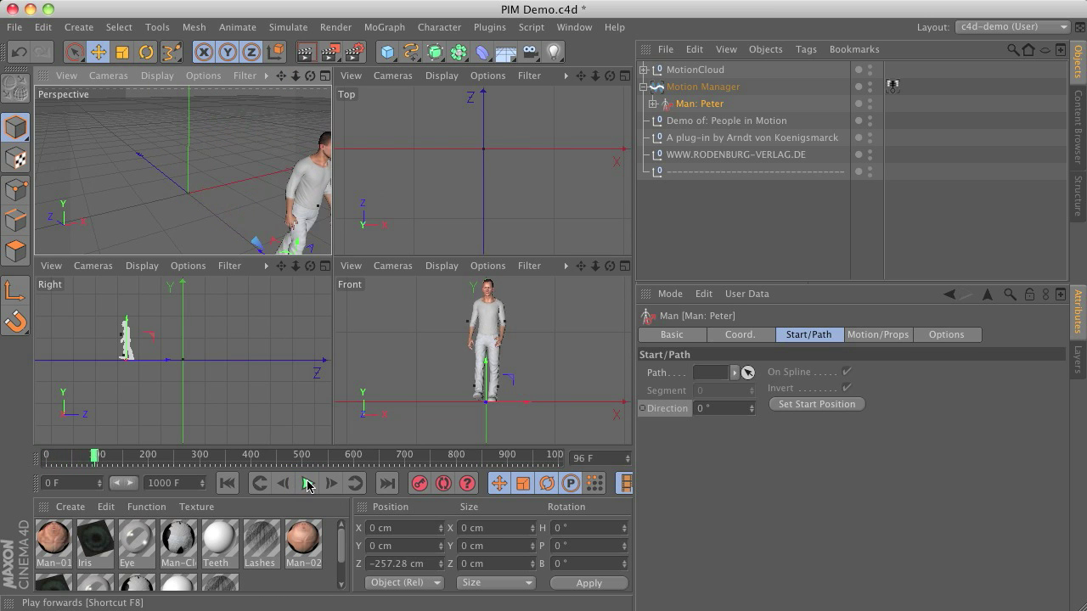
{"action": "left_click", "coordinate": [306, 483]}
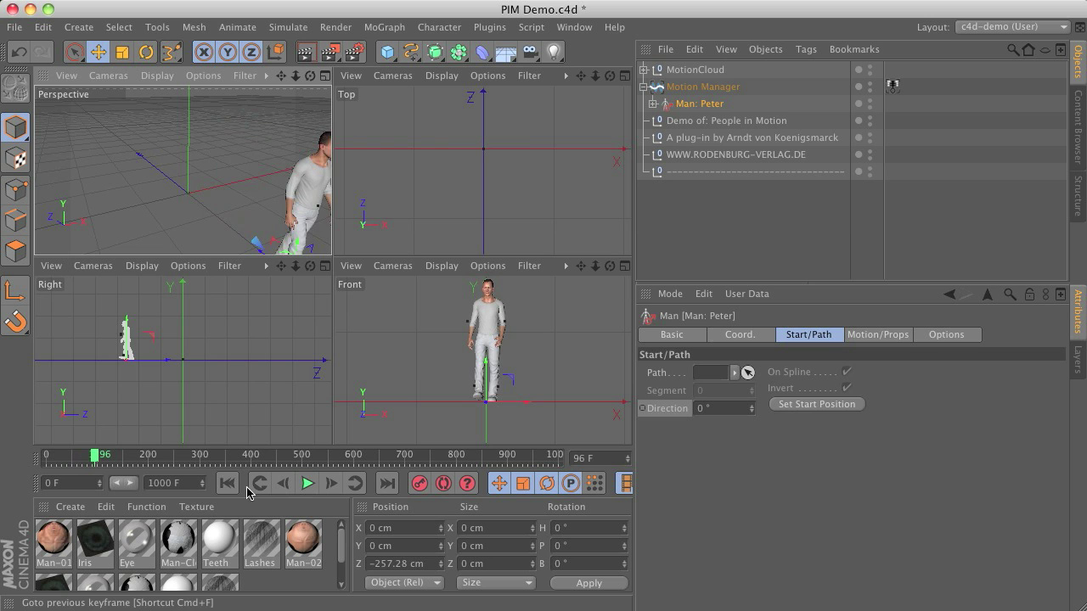
{"action": "left_click", "coordinate": [226, 483]}
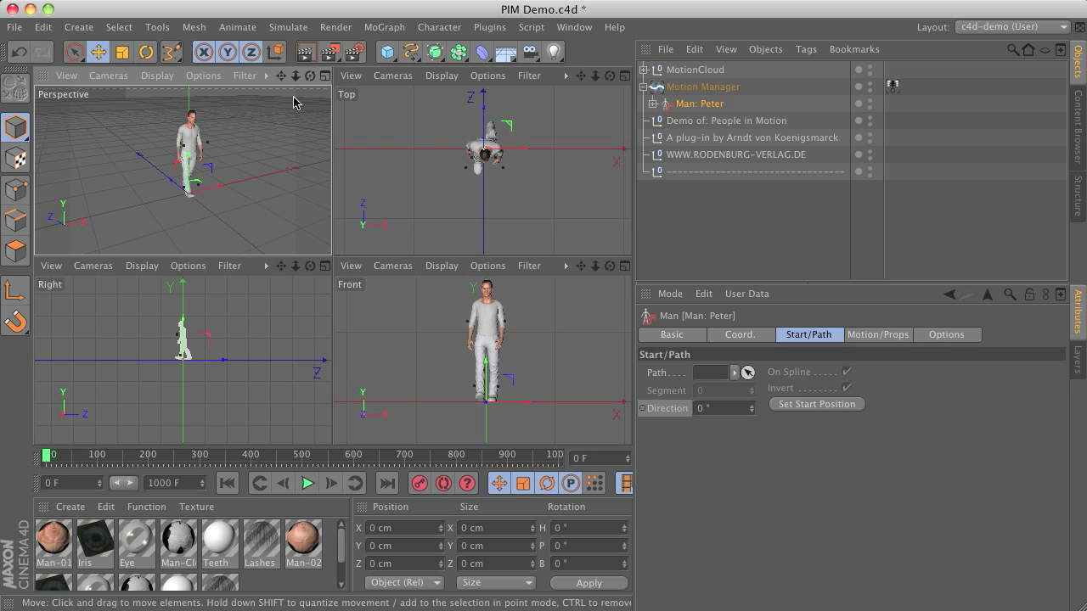
Set Man: Peter's motion type to Static and choose the Standing, Waiting pose.
{"action": "left_click_drag", "start_coordinate": [310, 75], "coordinate": [321, 79]}
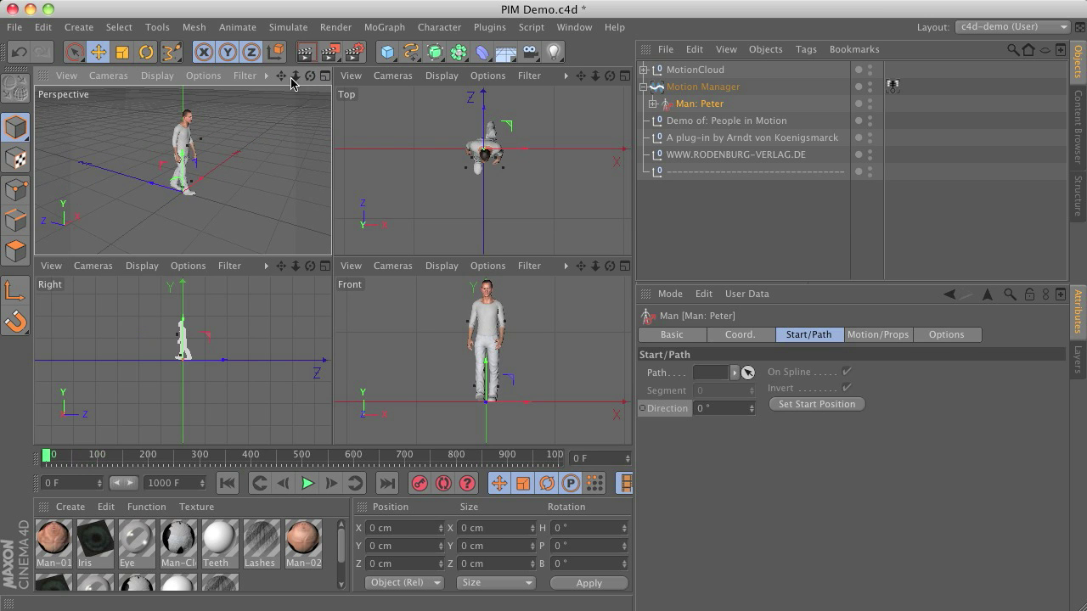
{"action": "right_click_drag", "start_coordinate": [281, 76], "coordinate": [281, 87]}
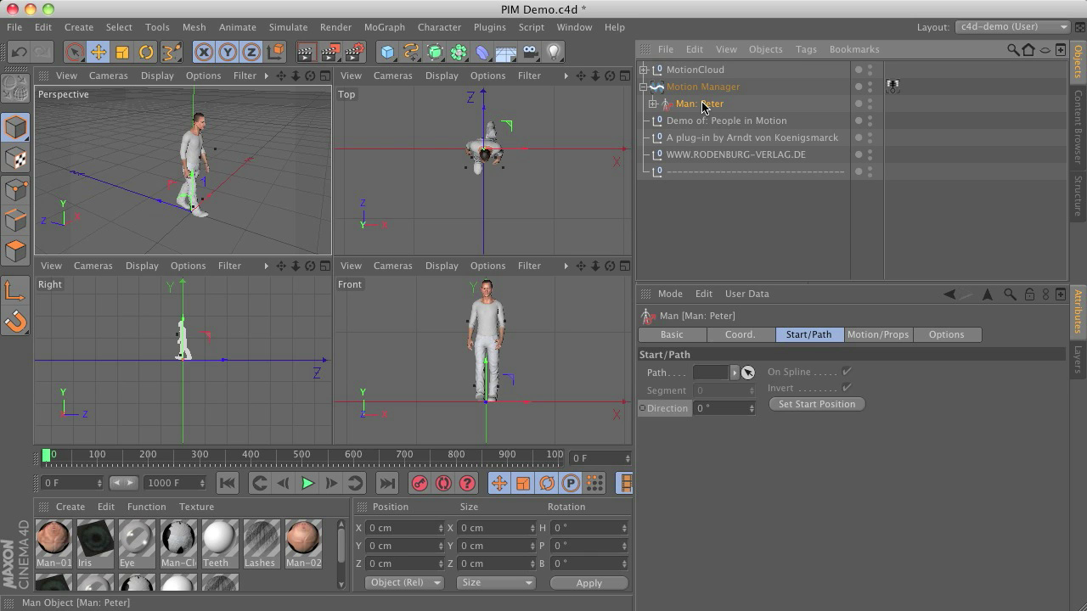
{"action": "left_click", "coordinate": [885, 339]}
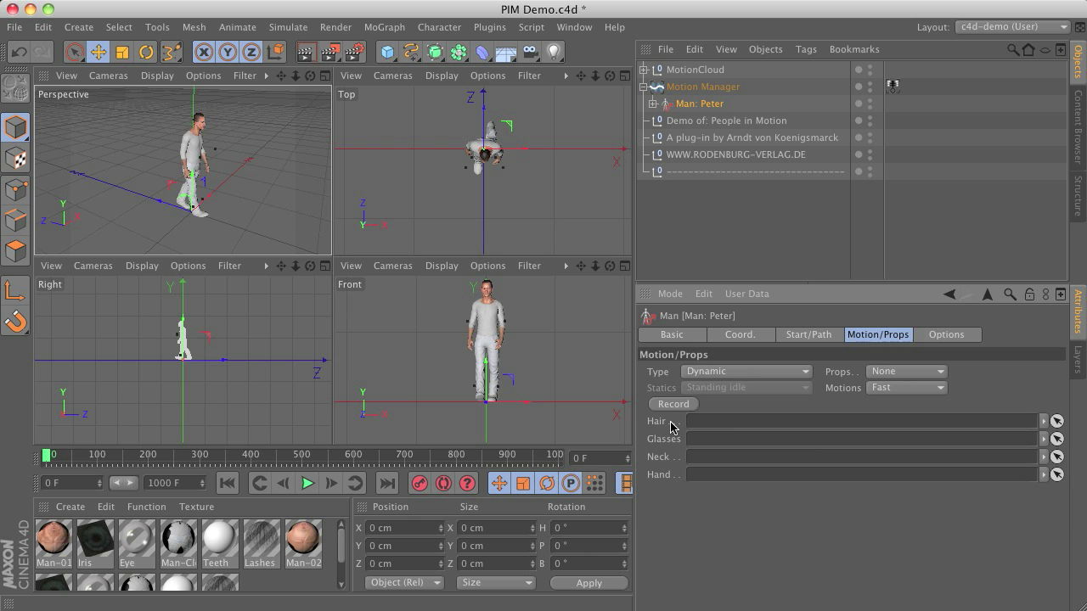
{"action": "left_click", "coordinate": [757, 371]}
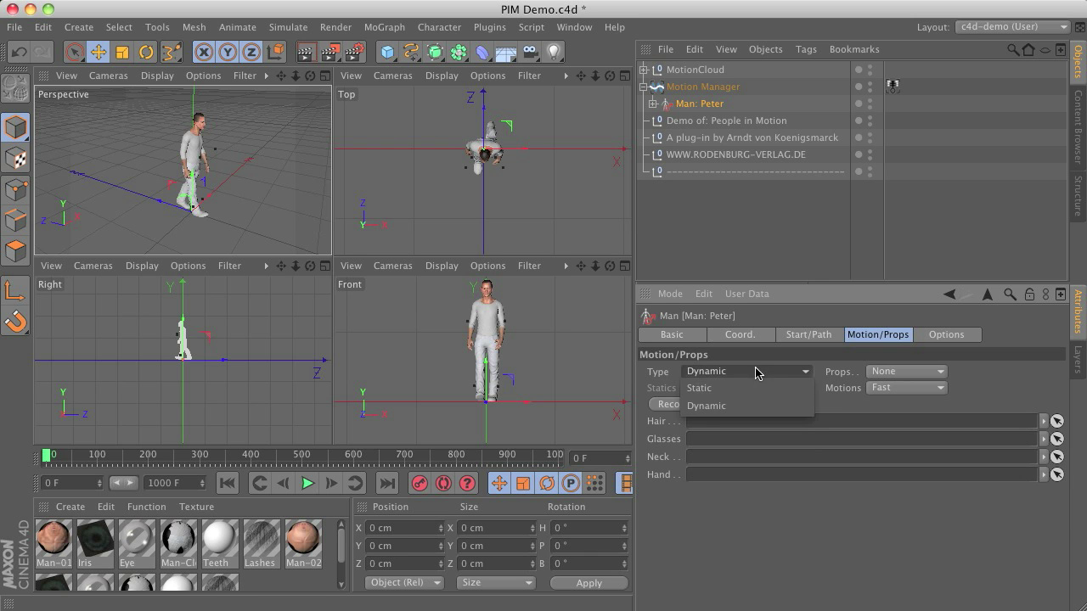
{"action": "left_click", "coordinate": [758, 385]}
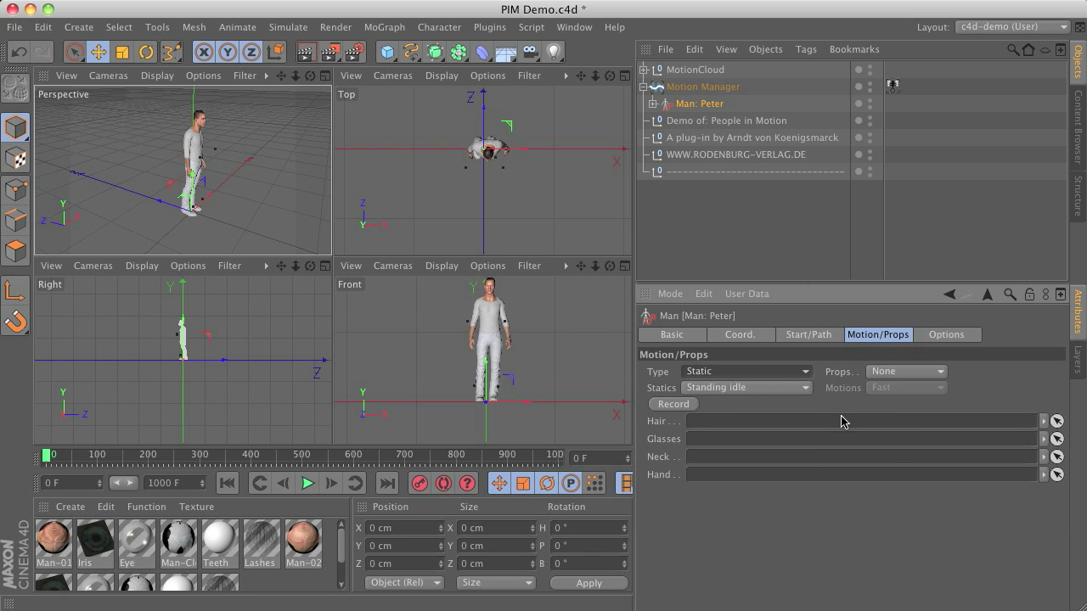
{"action": "left_click", "coordinate": [781, 388]}
{"action": "left_click", "coordinate": [738, 417]}
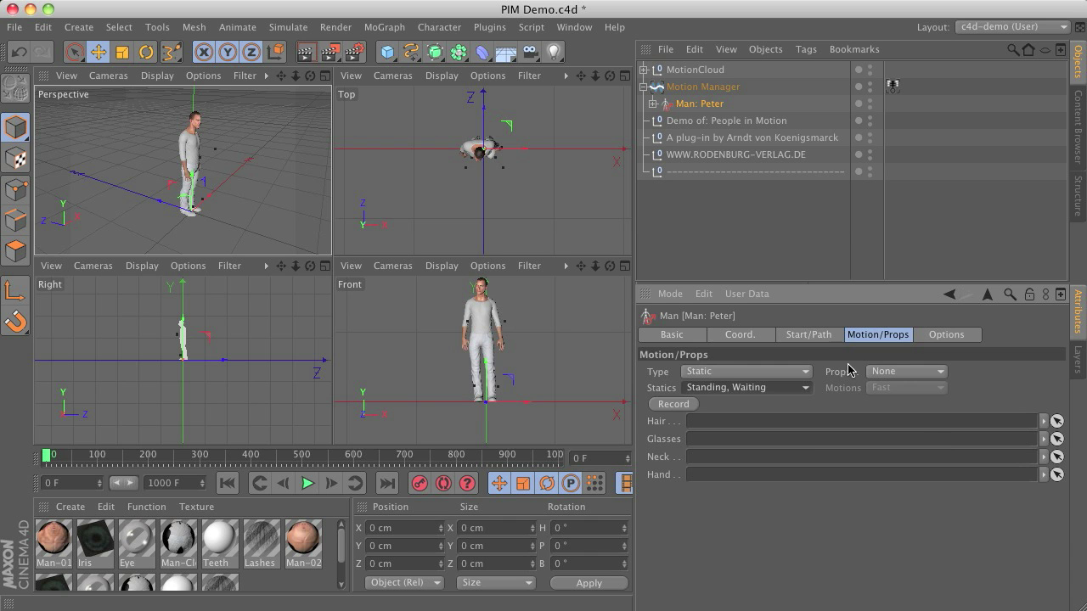
Turn Man: Peter to a direction of -94° and record his waiting pose at frame 0.
{"action": "left_click", "coordinate": [811, 338]}
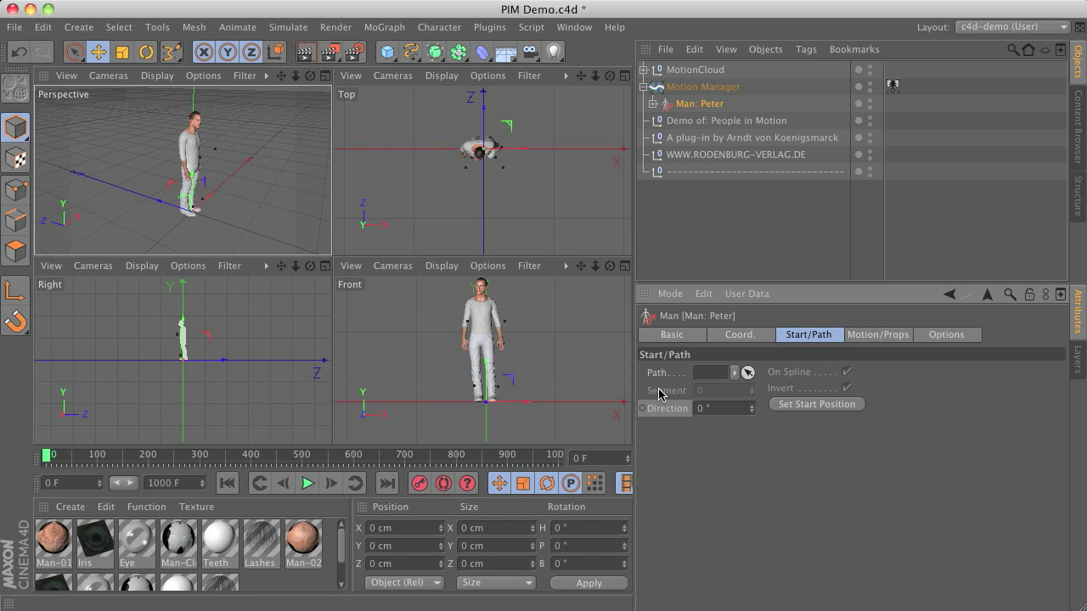
{"action": "left_click_drag", "start_coordinate": [750, 407], "coordinate": [750, 456]}
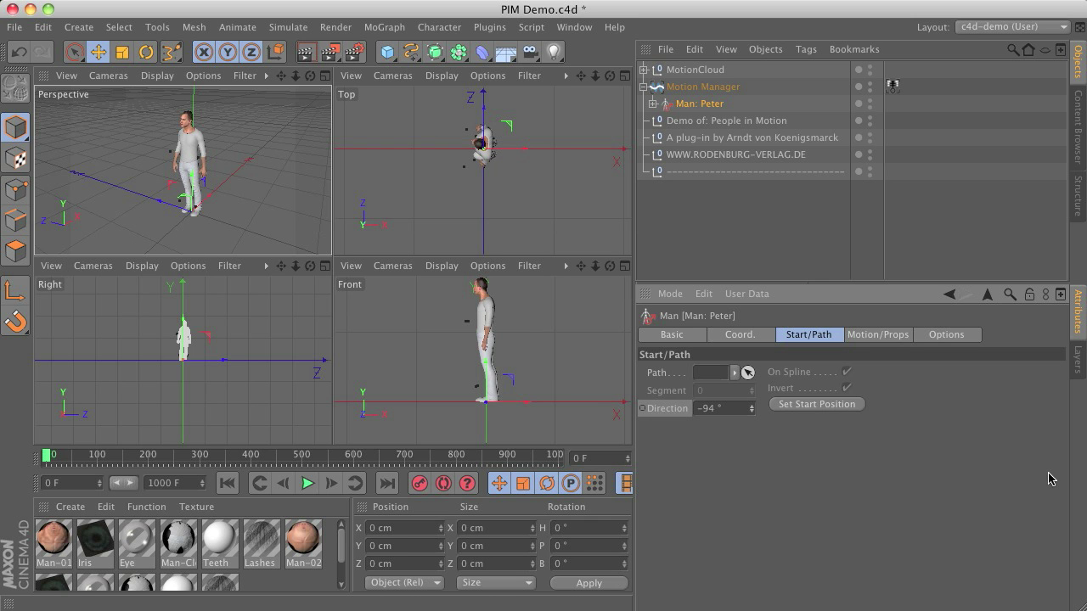
{"action": "left_click", "coordinate": [865, 335]}
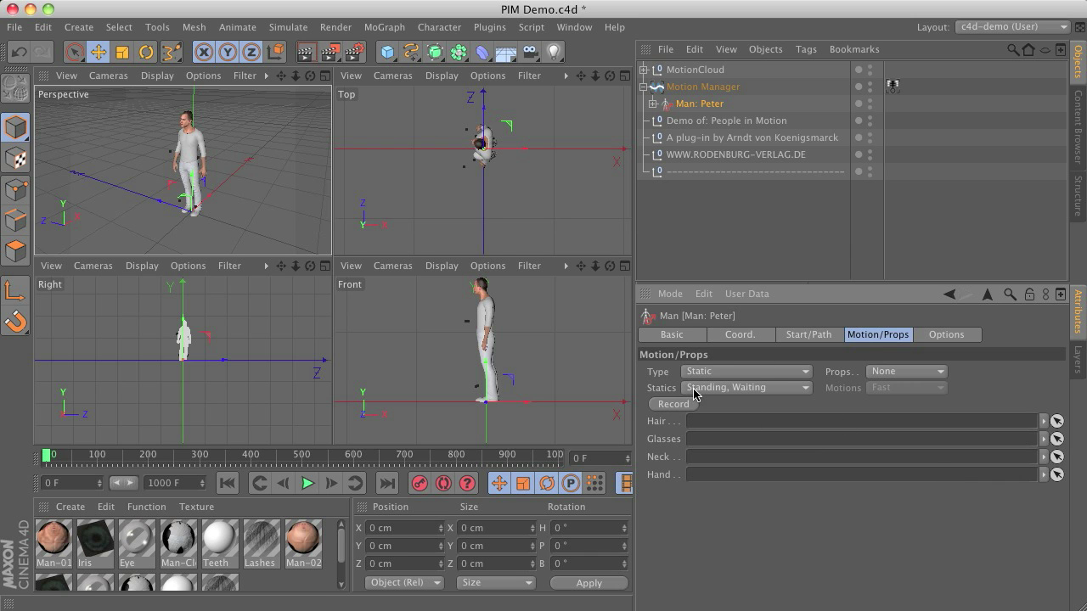
At frame 114, switch Man: Peter's motion type to Dynamic with Fast motion and record it.
{"action": "left_click_drag", "start_coordinate": [45, 459], "coordinate": [103, 458]}
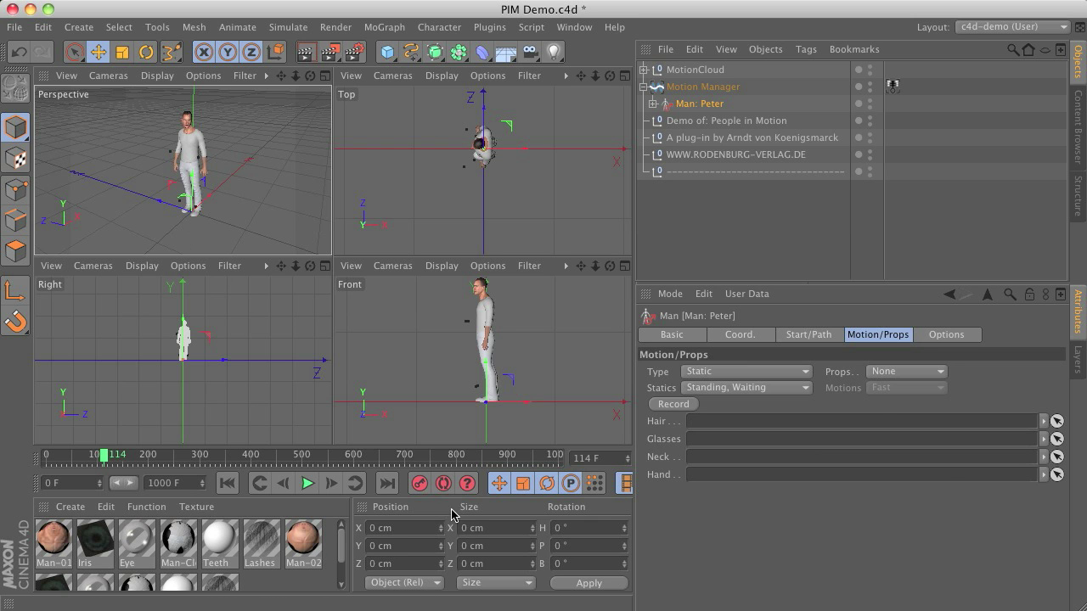
{"action": "left_click", "coordinate": [785, 380]}
{"action": "left_click", "coordinate": [785, 403]}
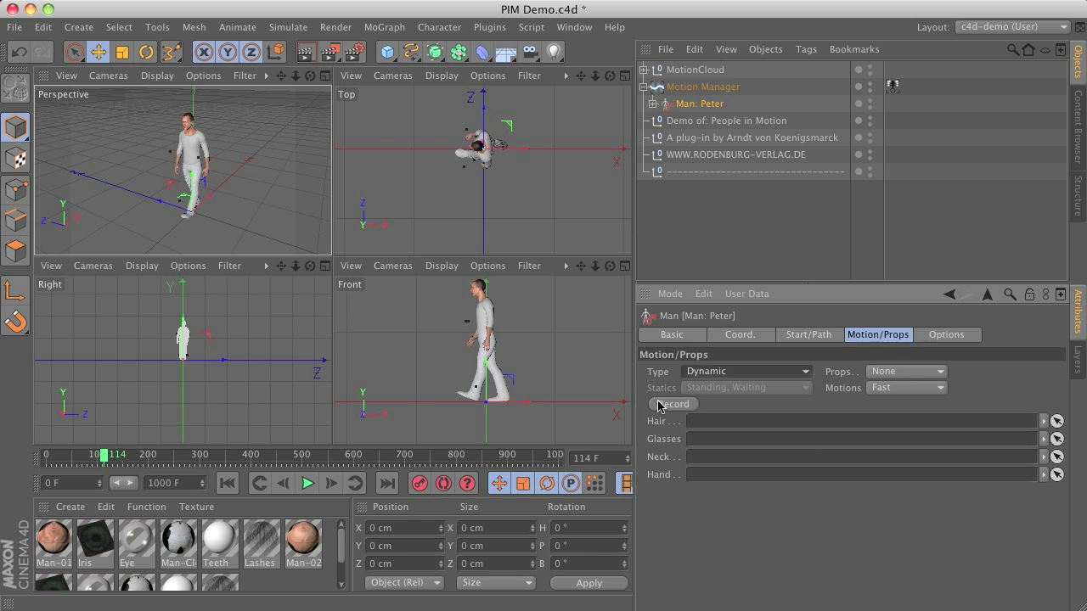
Play the animation from the first frame to review the change from waiting to walking, and stop at frame 309.
{"action": "left_click", "coordinate": [226, 482]}
{"action": "left_click", "coordinate": [307, 483]}
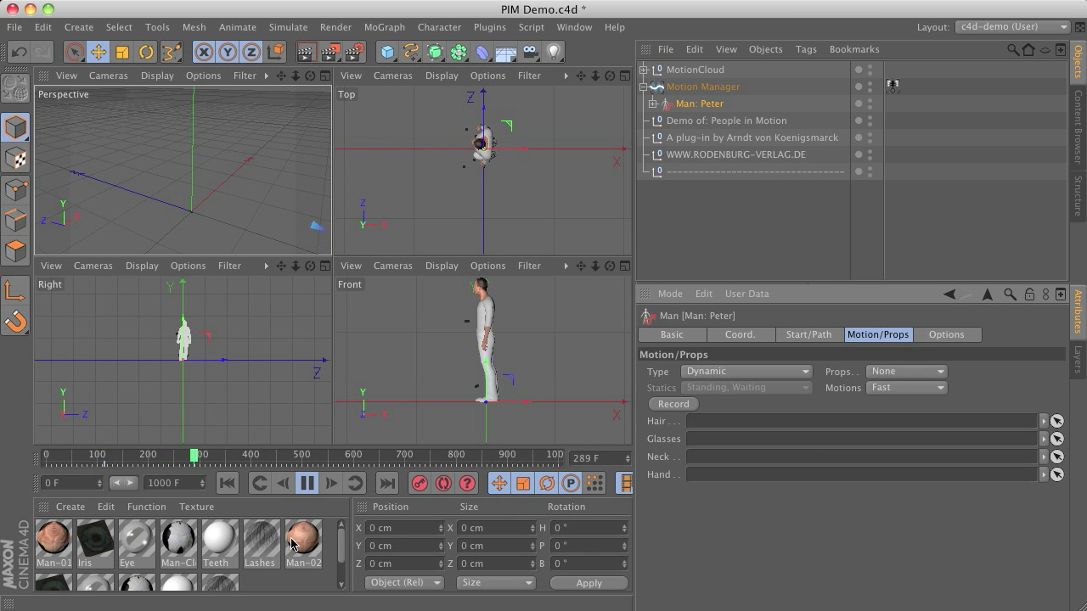
{"action": "left_click", "coordinate": [306, 486]}
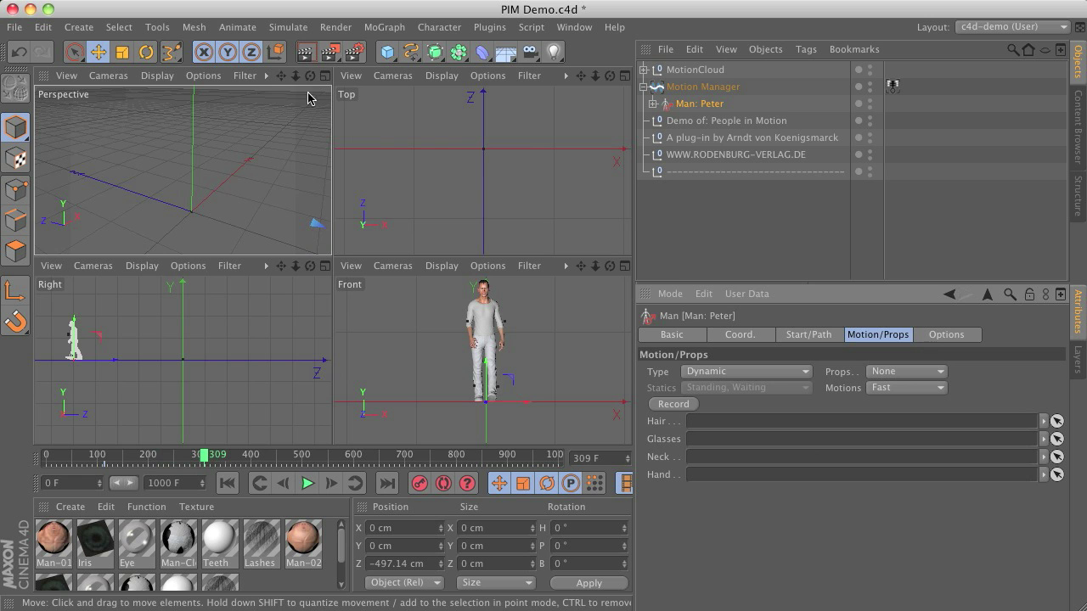
At frame 217, set Man: Peter's motion type to Static with the Standing idle pose and record it.
{"action": "left_click_drag", "start_coordinate": [280, 75], "coordinate": [184, 169]}
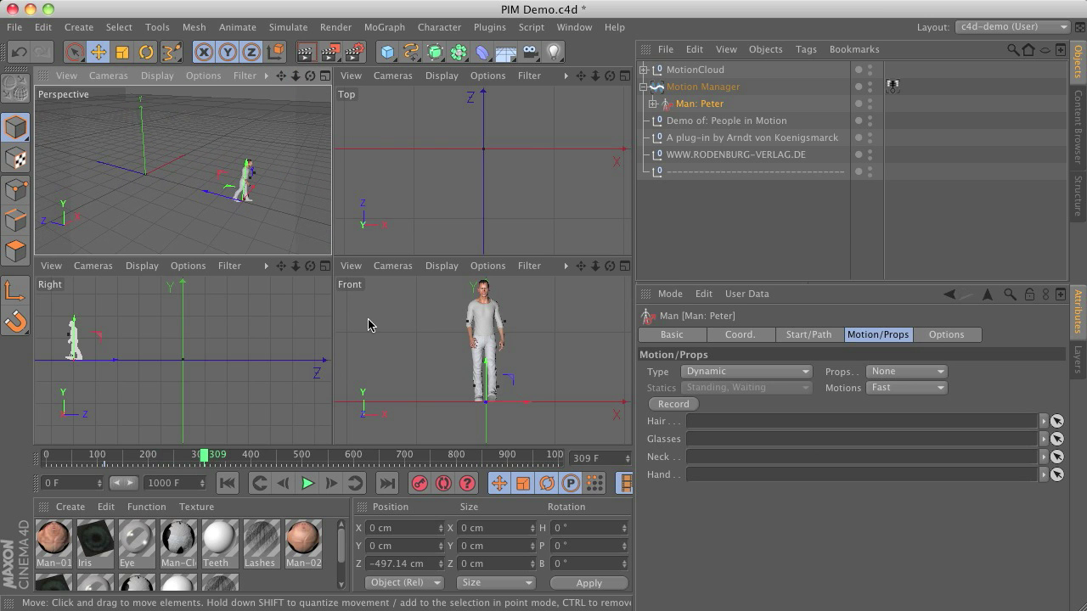
{"action": "left_click_drag", "start_coordinate": [205, 455], "coordinate": [157, 455]}
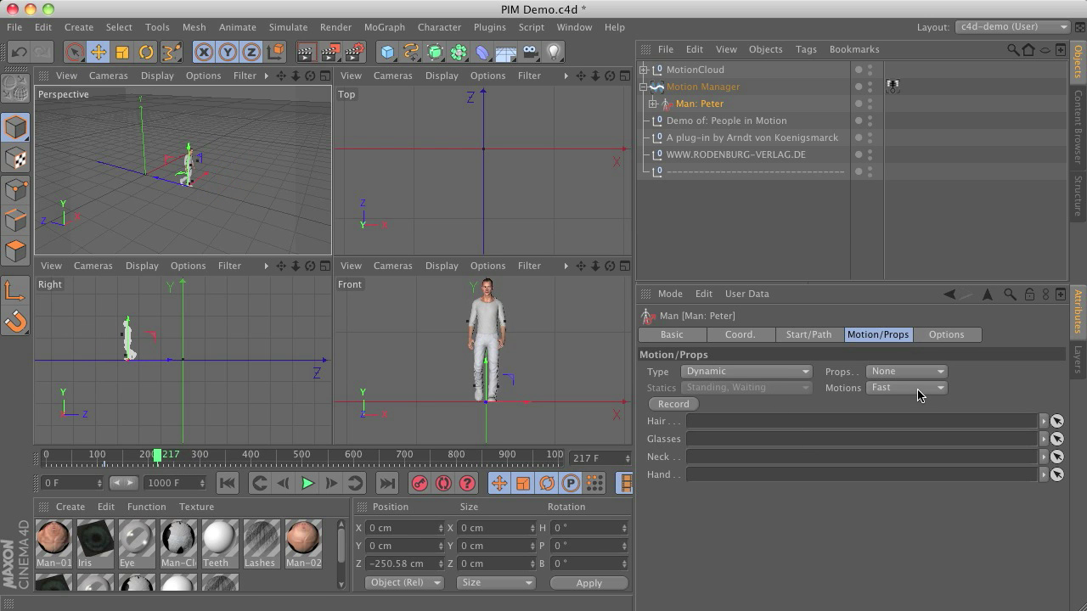
{"action": "left_click", "coordinate": [784, 371]}
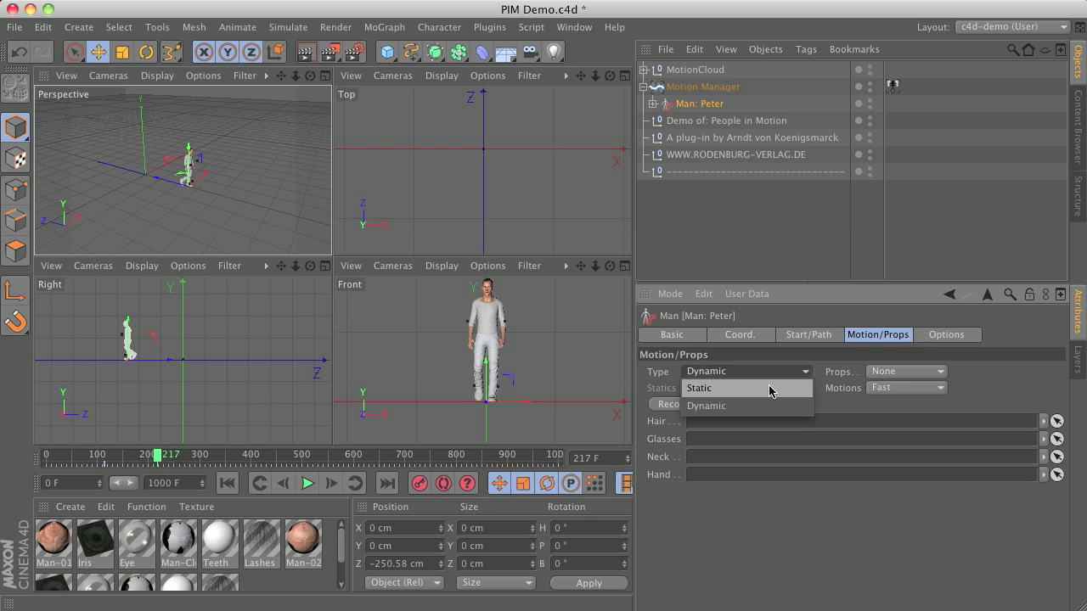
{"action": "left_click", "coordinate": [771, 389]}
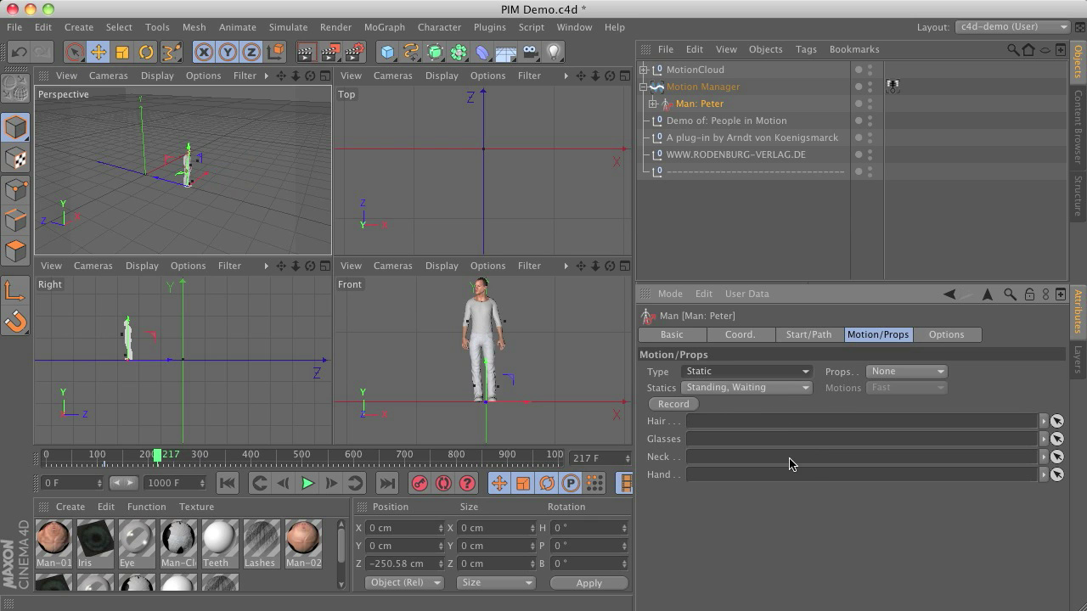
{"action": "left_click", "coordinate": [745, 387]}
{"action": "left_click", "coordinate": [747, 492]}
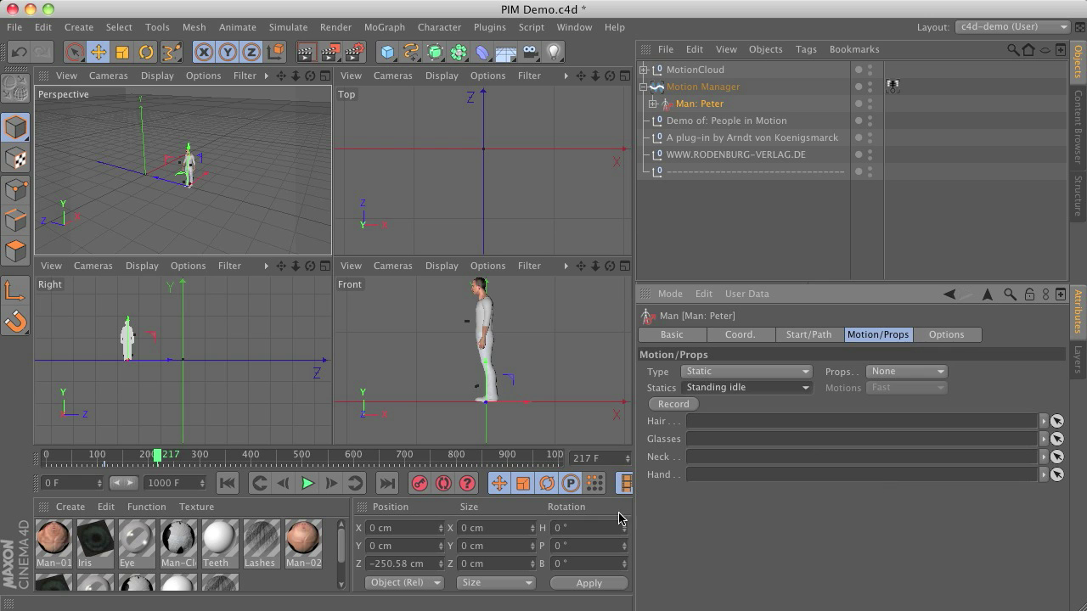
Play the recorded motion from the first frame in a maximized perspective view and stop at frame 290.
{"action": "left_click", "coordinate": [261, 486]}
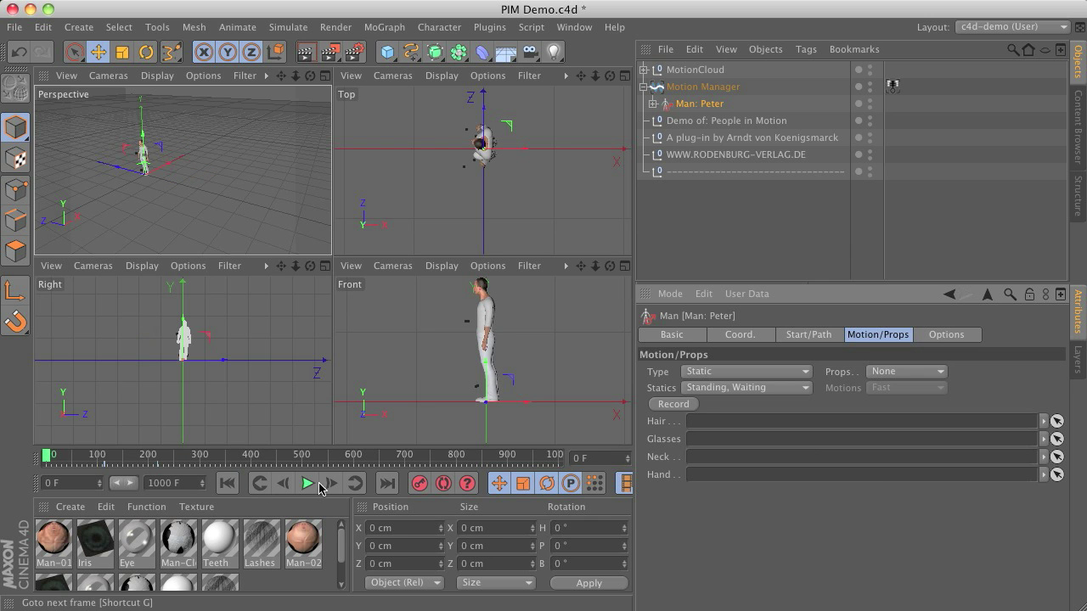
{"action": "left_click", "coordinate": [307, 483]}
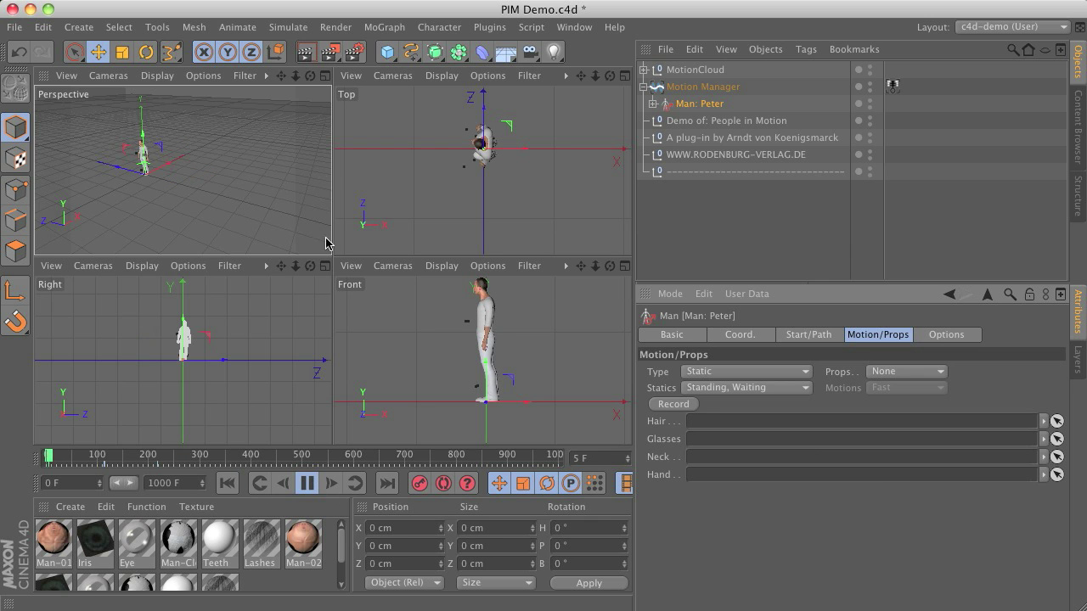
{"action": "left_click", "coordinate": [325, 75]}
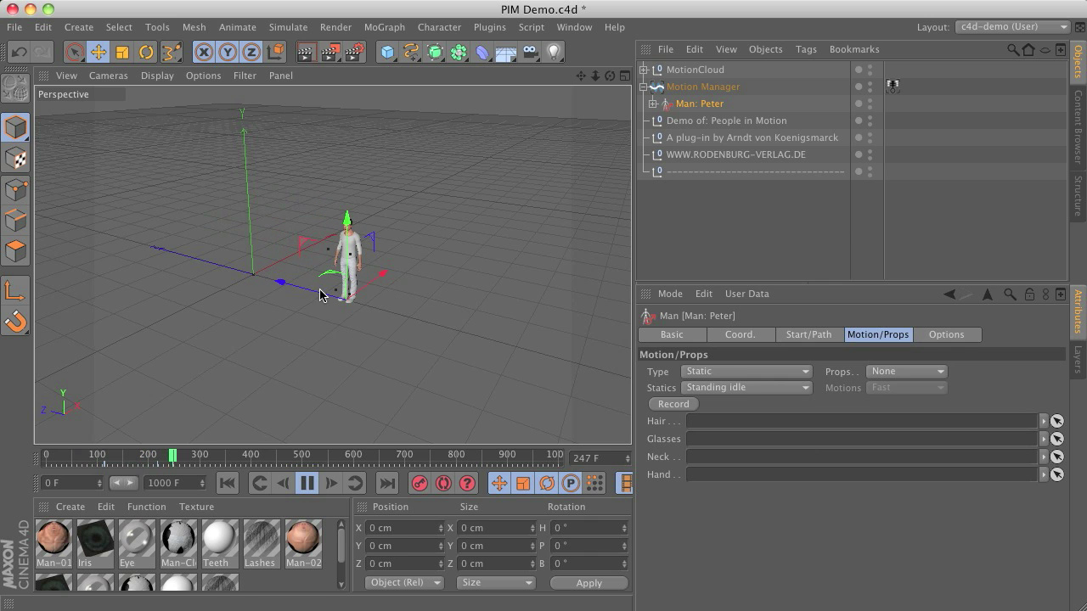
{"action": "left_click", "coordinate": [306, 483]}
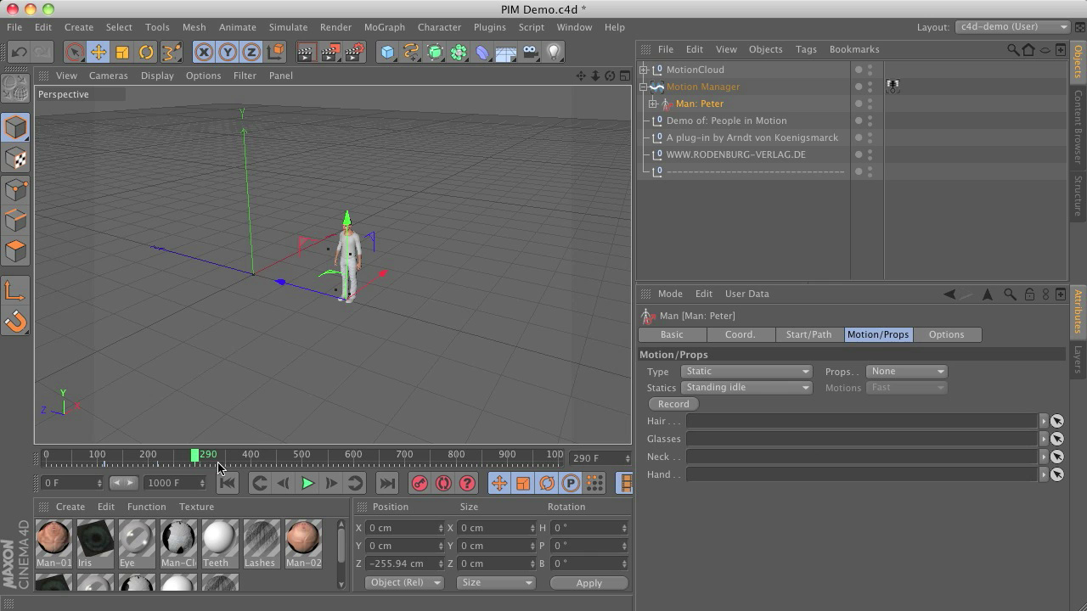
Keyframe Man: Peter's Direction at -94° on frame 192 and at 0° on frame 193.
{"action": "left_click_drag", "start_coordinate": [204, 461], "coordinate": [144, 461]}
{"action": "left_click", "coordinate": [808, 336]}
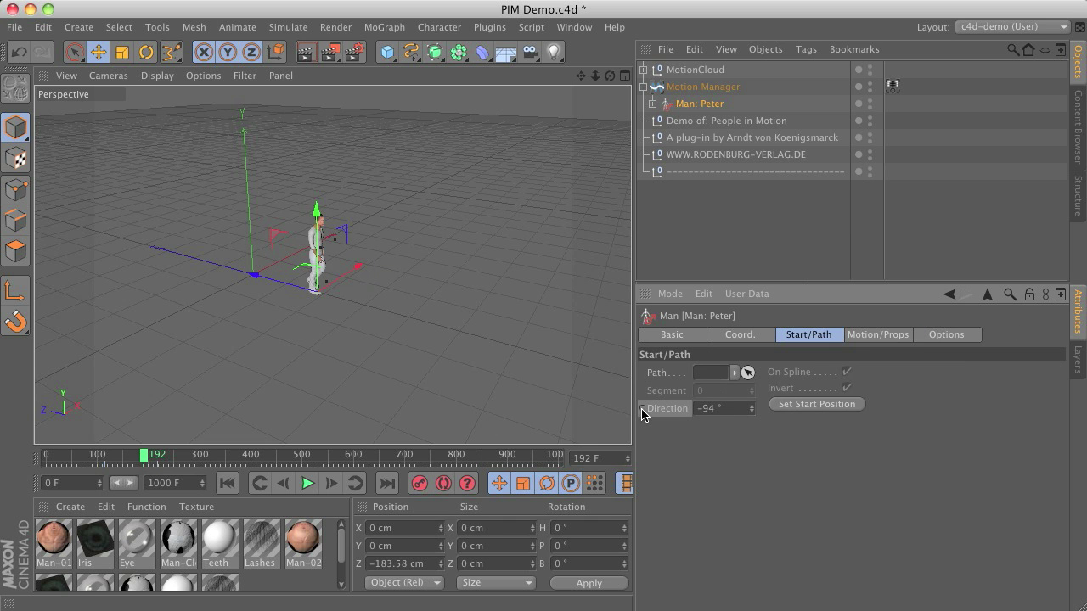
{"action": "left_click", "coordinate": [331, 483]}
{"action": "double_click", "coordinate": [727, 410]}
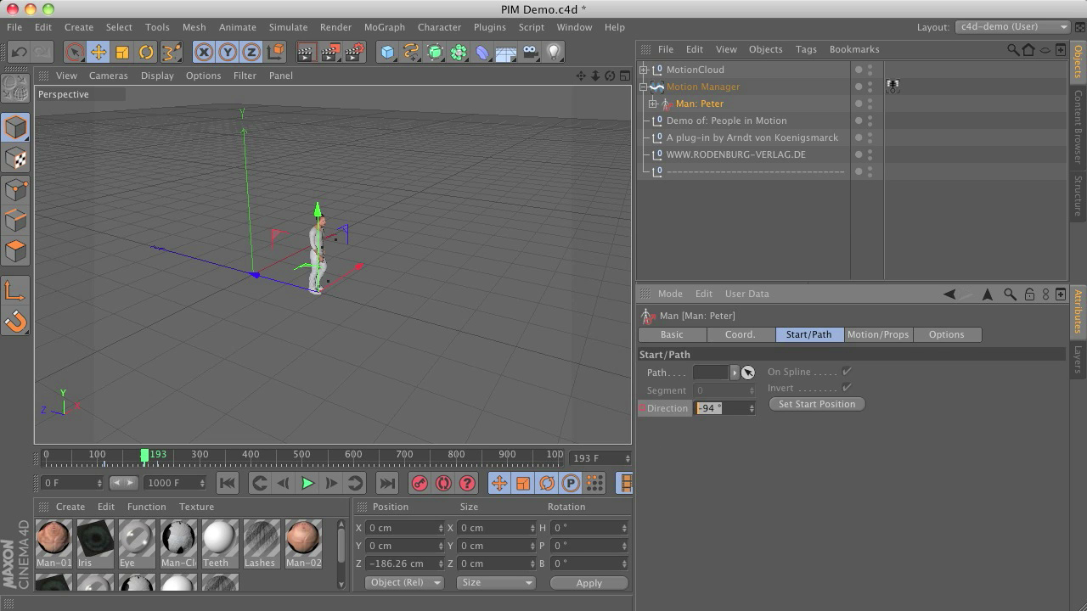
{"action": "type", "text": "0"}
{"action": "key", "text": "Return"}
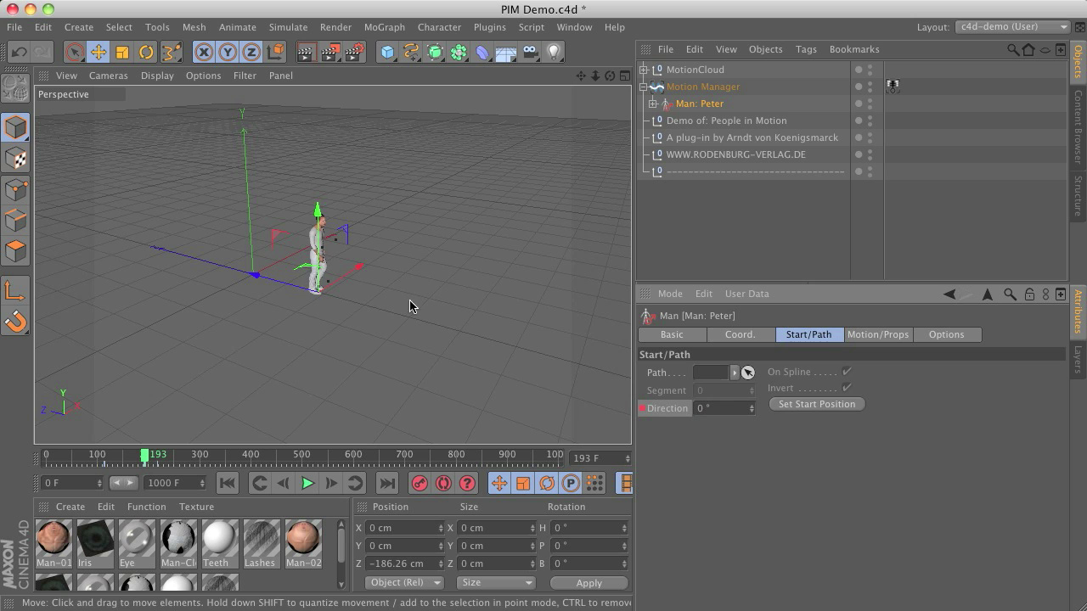
Play the animation to review the keyed direction change, stop it at frame 422, and return to the first frame.
{"action": "left_click", "coordinate": [308, 485]}
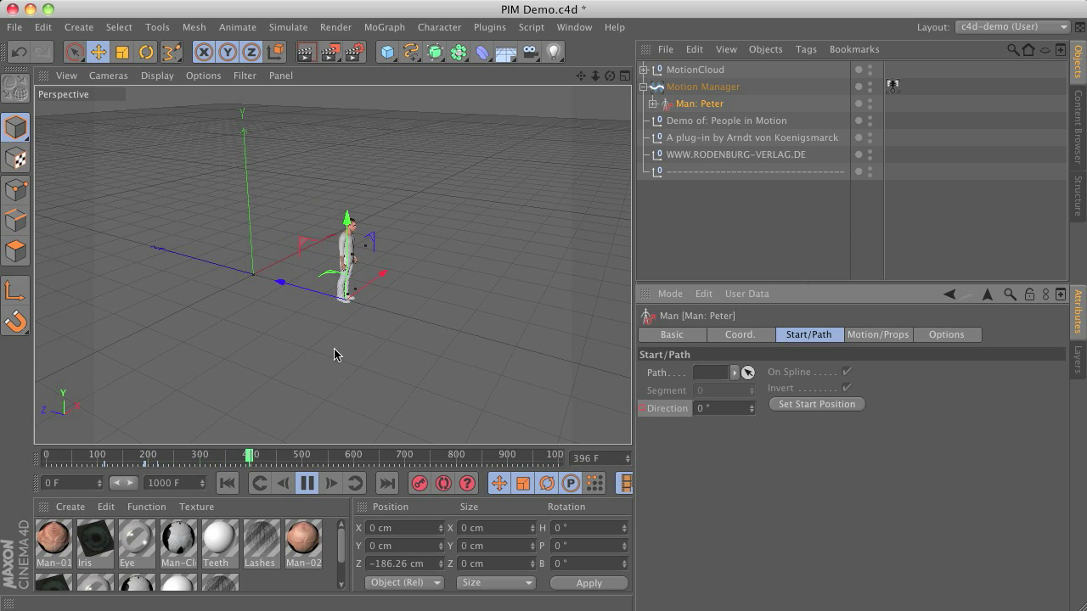
{"action": "left_click", "coordinate": [308, 483]}
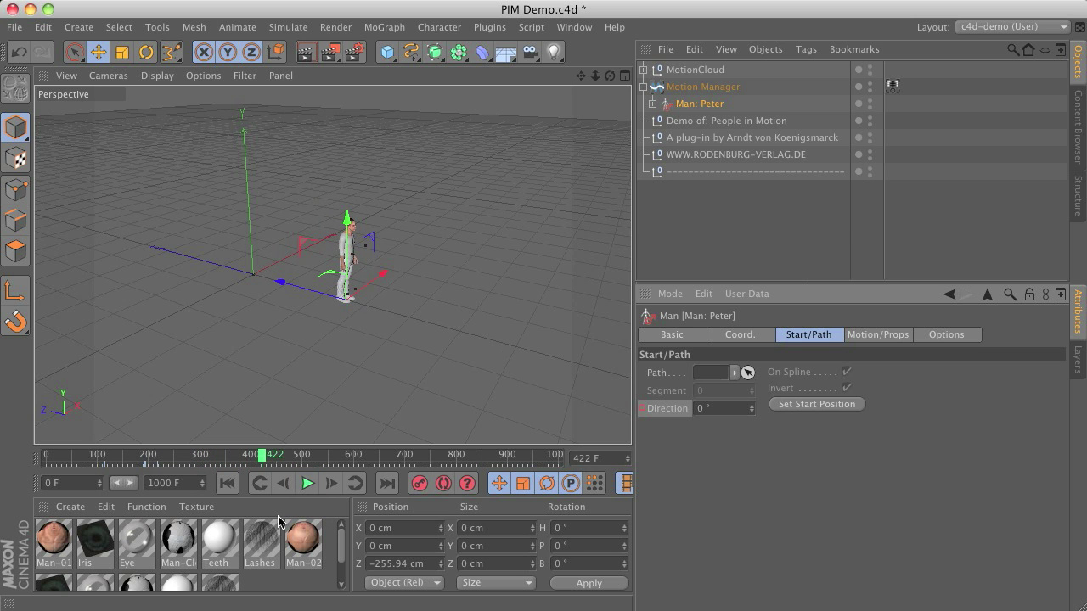
{"action": "left_click", "coordinate": [227, 483]}
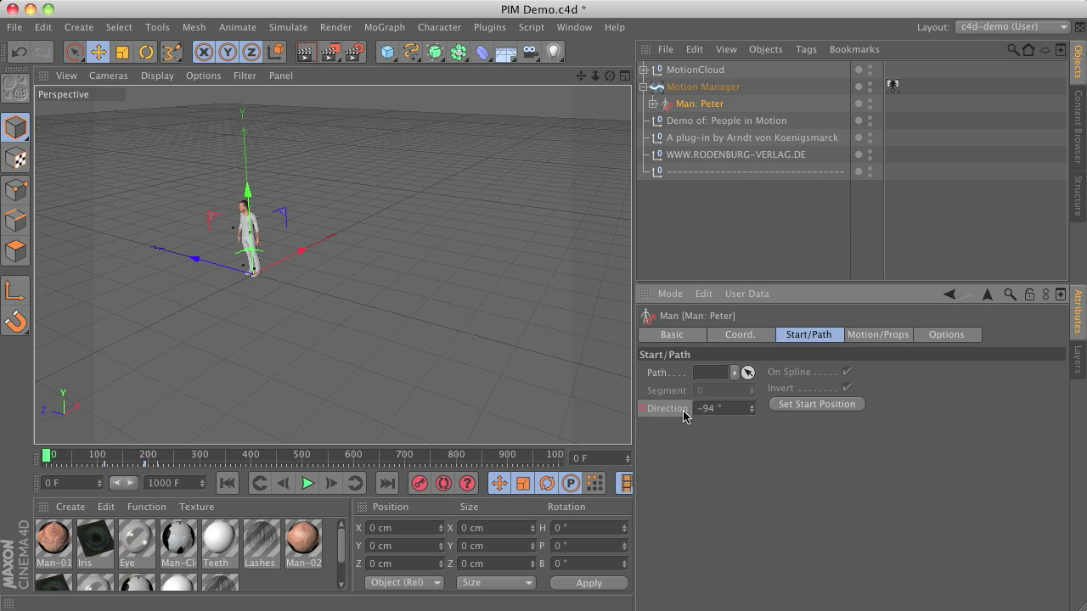
Remove the Direction animation from Man: Peter and set his direction to 0°.
{"action": "left_click", "coordinate": [723, 410]}
{"action": "type", "text": "0"}
{"action": "key", "text": "Return"}
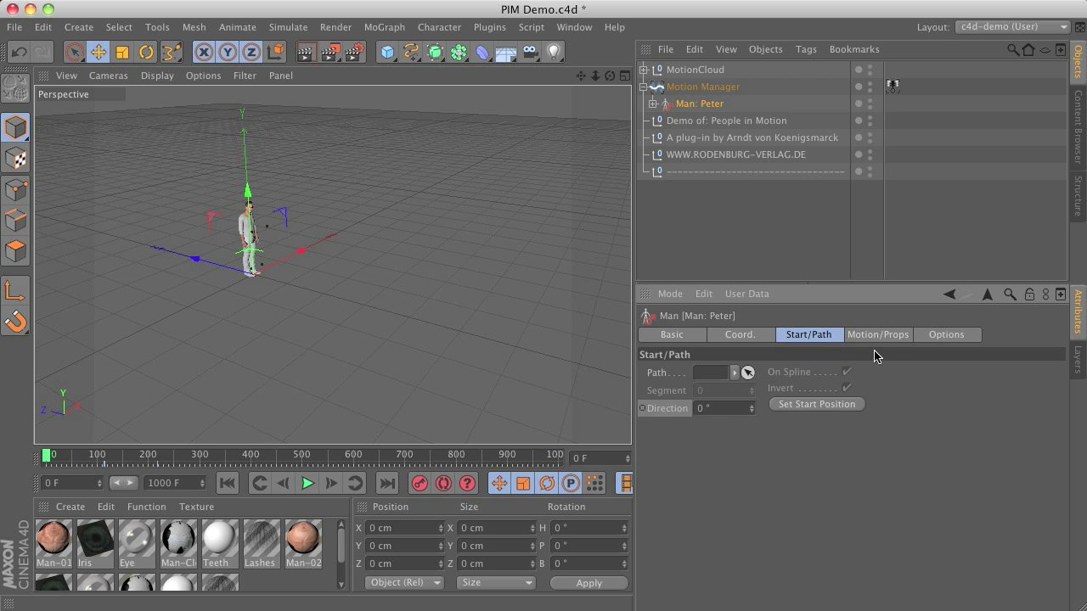
Open the Timeline, expand Man: Peter's tracks, and inspect the Type of Motion keys at frames 0 and 114.
{"action": "left_click", "coordinate": [573, 26]}
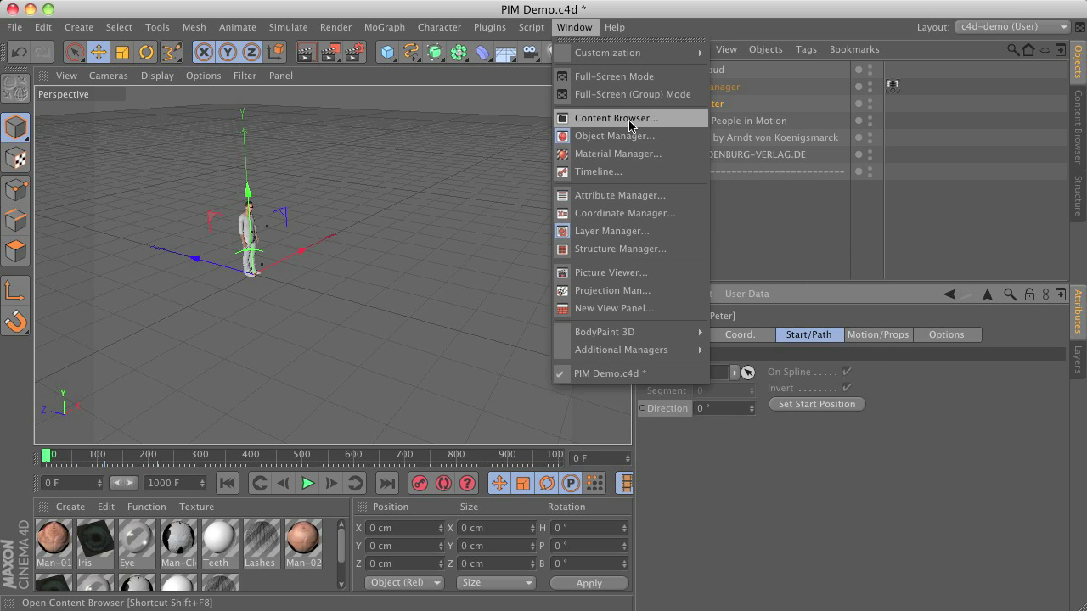
{"action": "left_click", "coordinate": [614, 171]}
{"action": "left_click", "coordinate": [10, 178]}
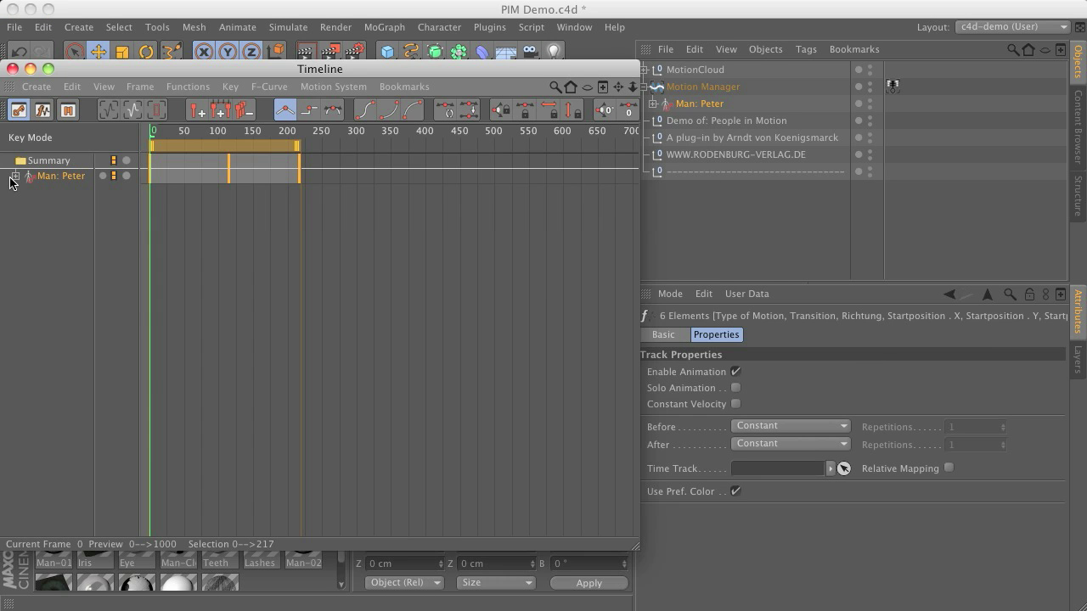
{"action": "left_click", "coordinate": [14, 176]}
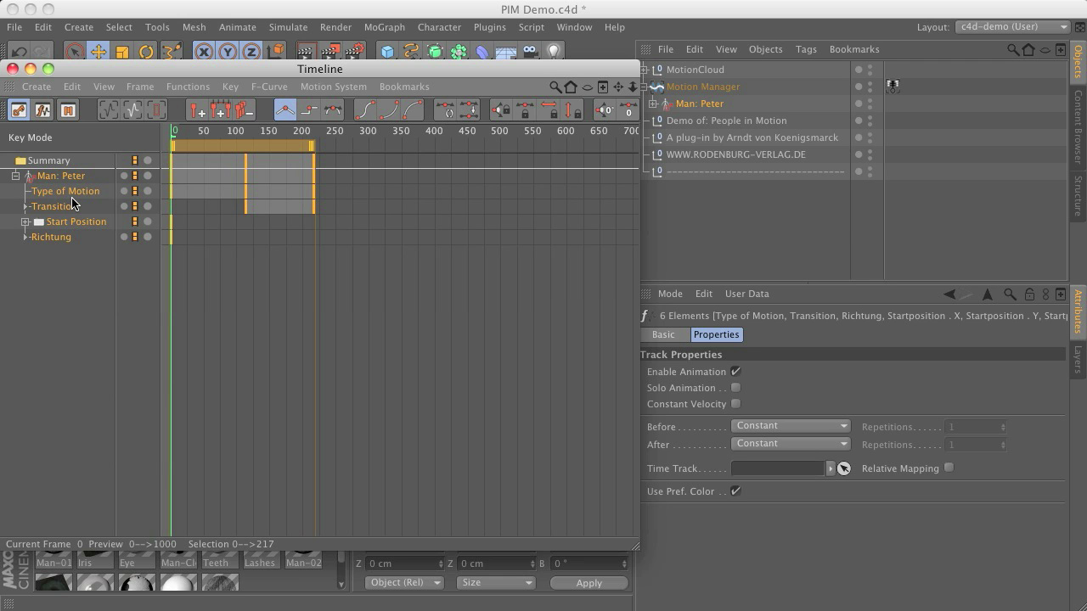
{"action": "left_click", "coordinate": [171, 192]}
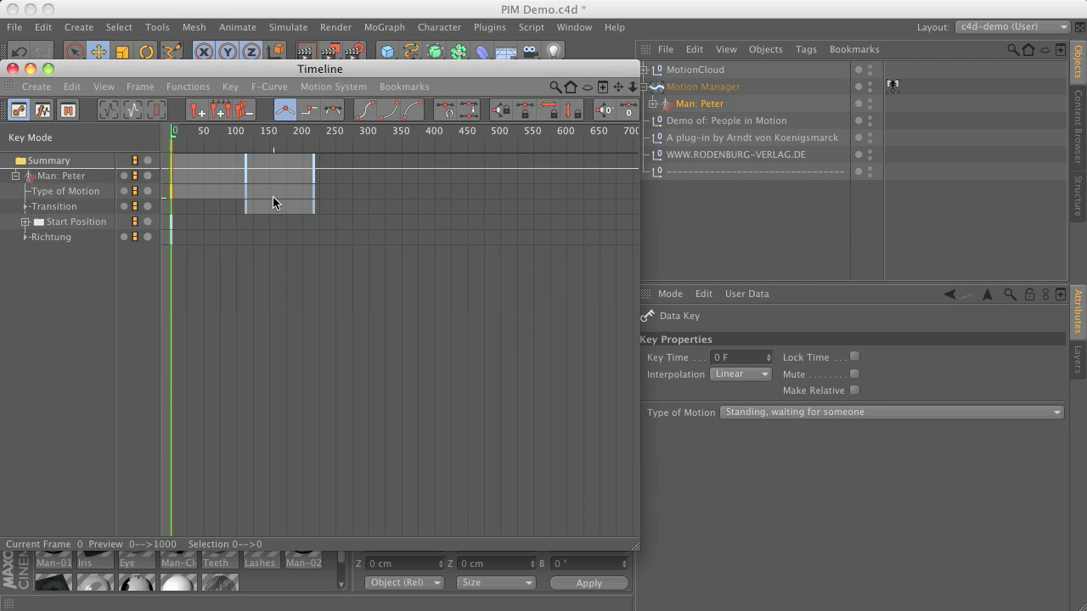
{"action": "left_click_drag", "start_coordinate": [227, 193], "coordinate": [245, 193]}
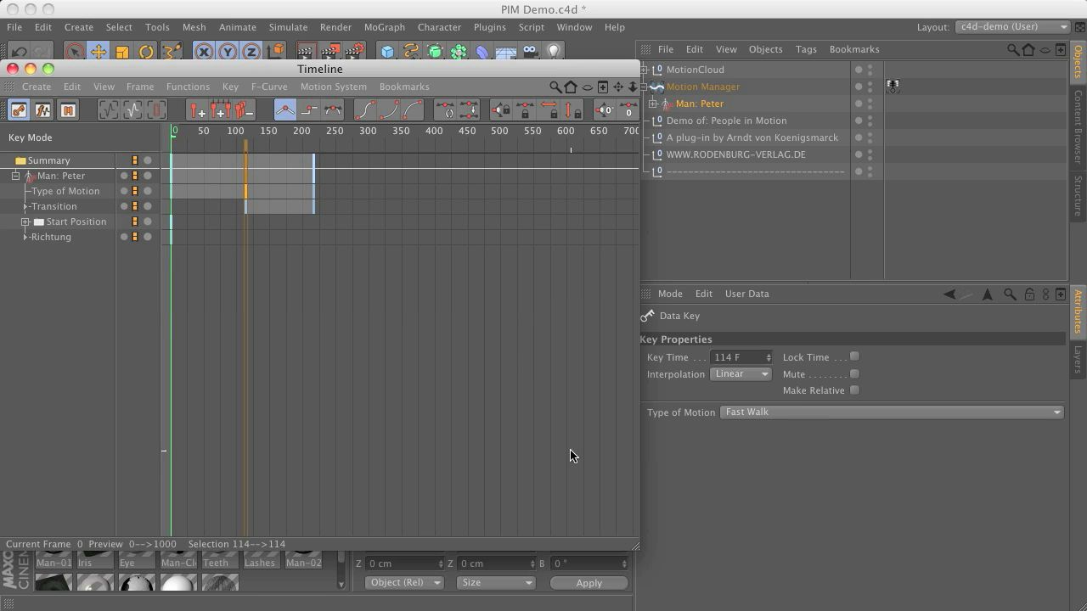
{"action": "left_click", "coordinate": [781, 415]}
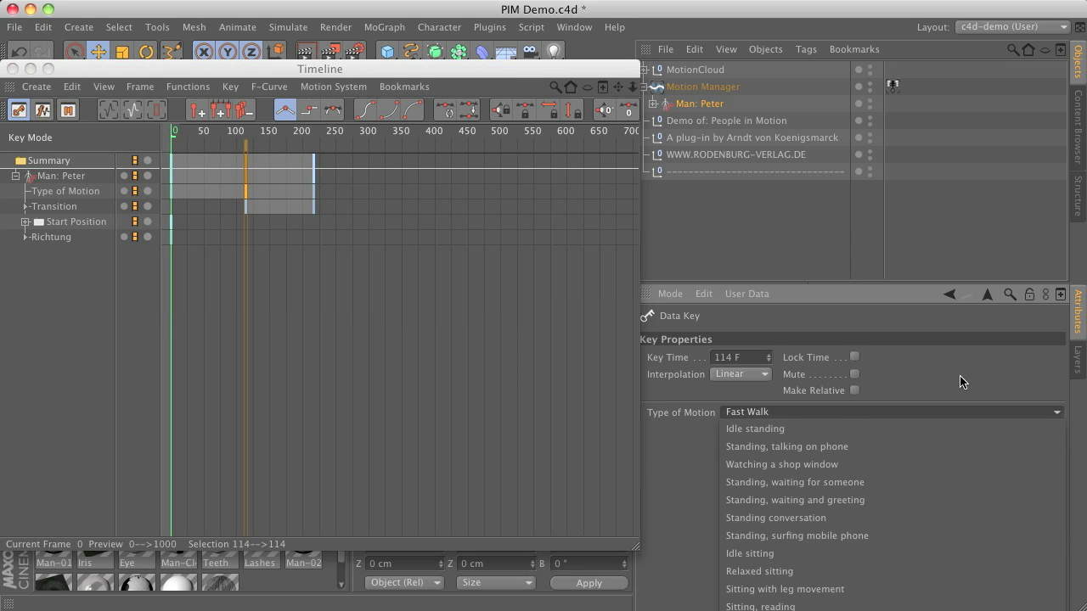
{"action": "left_click", "coordinate": [913, 384]}
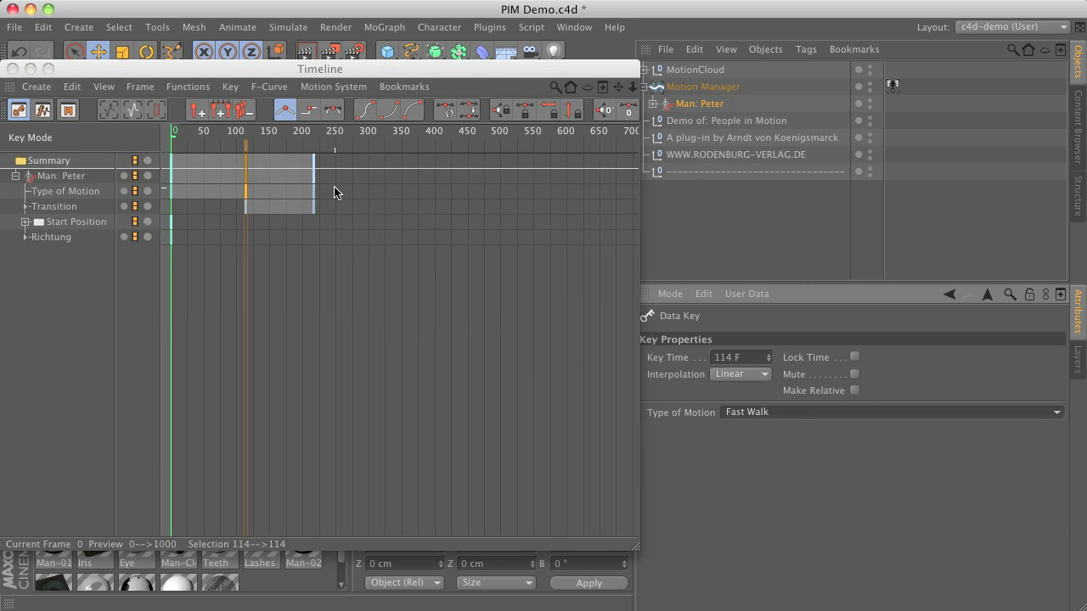
Delete all Type of Motion and Transition keys of Man: Peter and close the Timeline.
{"action": "left_click_drag", "start_coordinate": [341, 206], "coordinate": [165, 188]}
{"action": "key", "text": "Delete"}
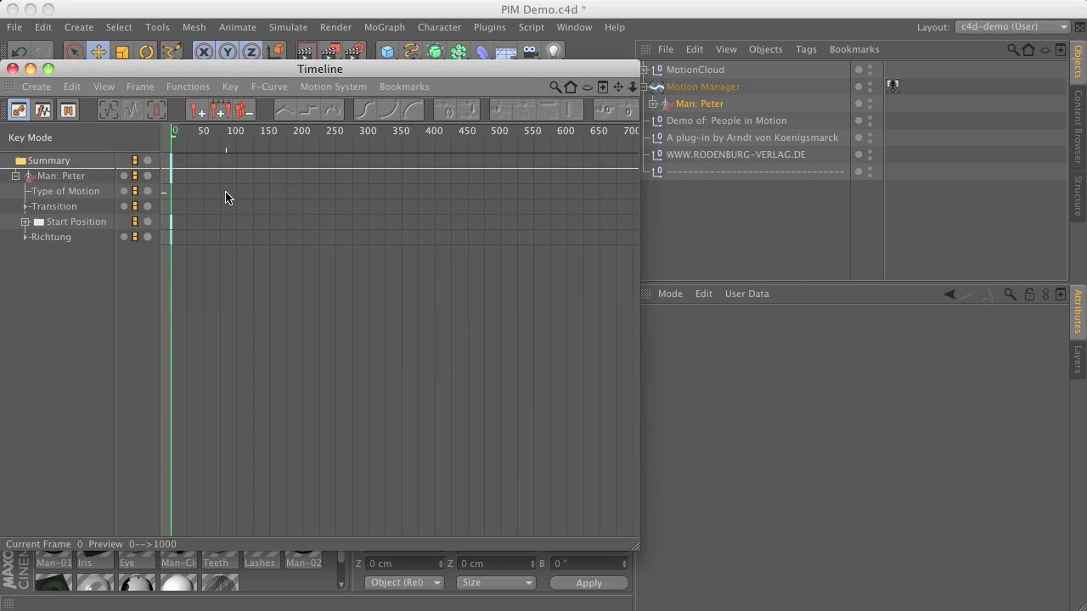
{"action": "left_click", "coordinate": [11, 69]}
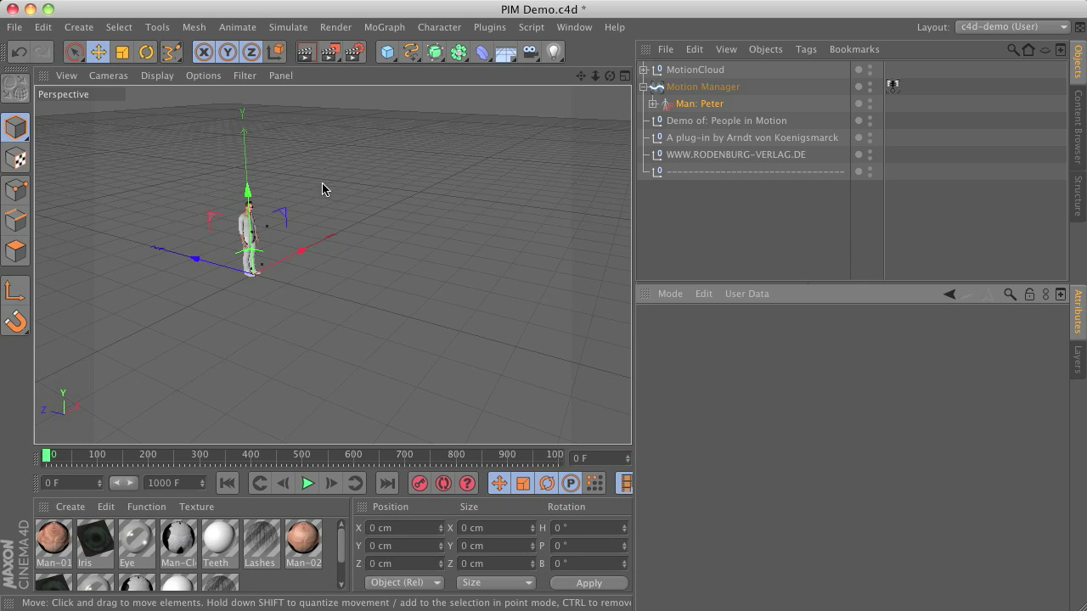
Play the animation and examine the standing man in a close perspective view.
{"action": "left_click", "coordinate": [307, 483]}
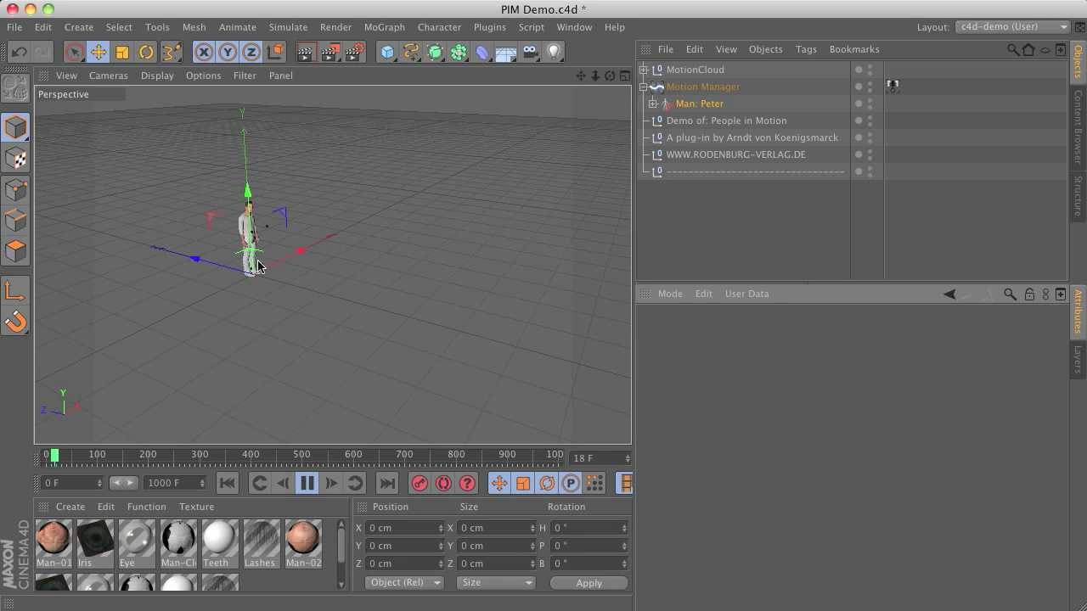
{"action": "scroll", "coordinate": [252, 259], "scroll_direction": "up", "scroll_amount": 3}
{"action": "scroll", "coordinate": [252, 259], "scroll_direction": "up", "scroll_amount": 2}
{"action": "left_click_drag", "start_coordinate": [580, 76], "coordinate": [665, 110]}
{"action": "left_click_drag", "start_coordinate": [609, 75], "coordinate": [656, 85]}
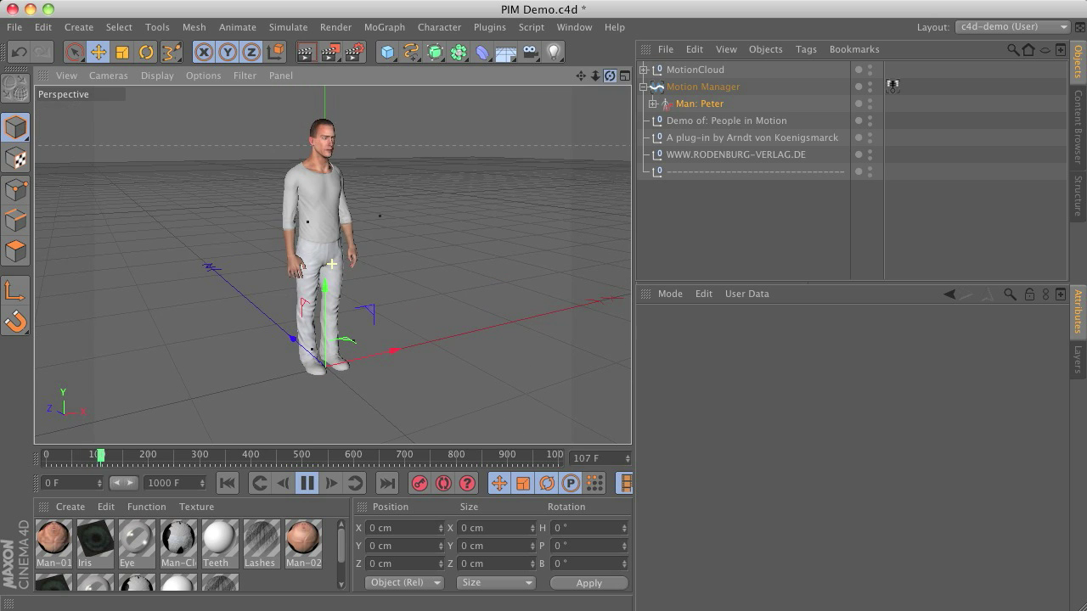
Set Man: Peter's Statics motion to Standing idle and his Props option to Smartphone while the animation plays.
{"action": "left_click", "coordinate": [697, 103]}
{"action": "left_click", "coordinate": [876, 335]}
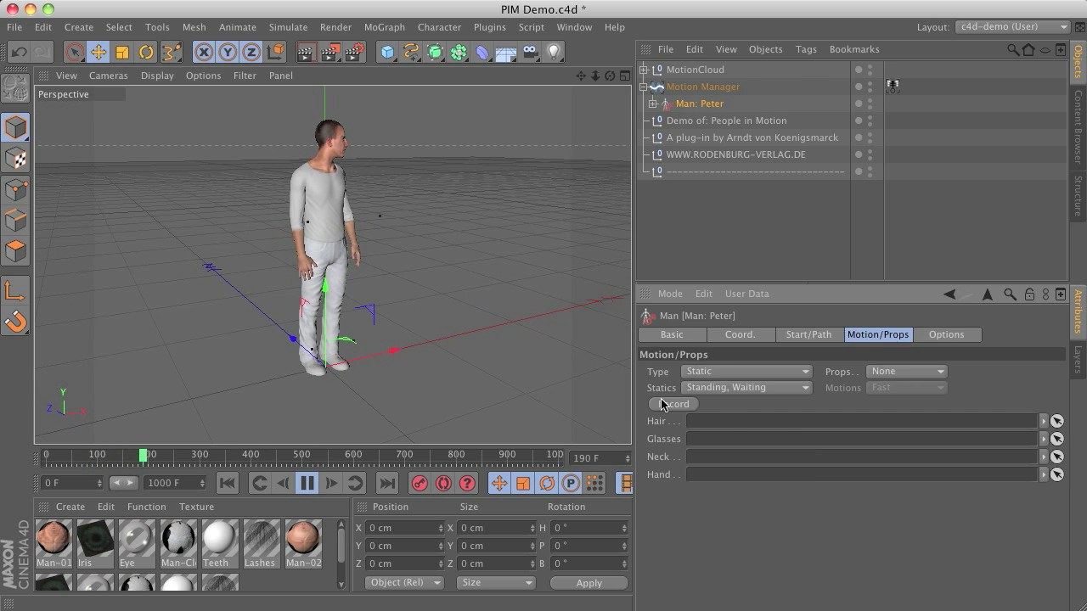
{"action": "left_click", "coordinate": [756, 387]}
{"action": "left_click", "coordinate": [751, 398]}
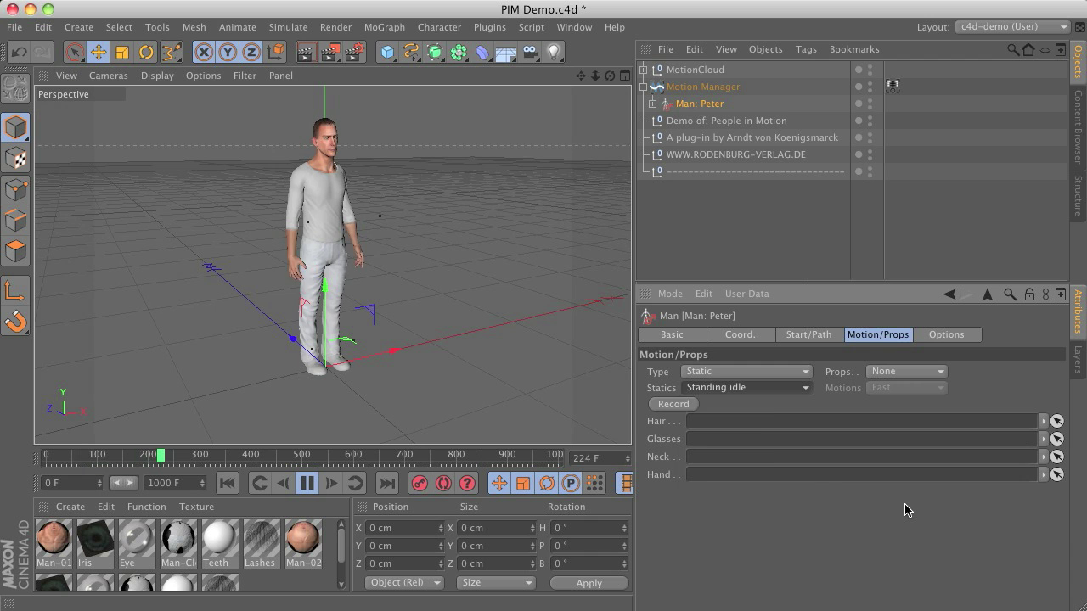
{"action": "left_click", "coordinate": [903, 371]}
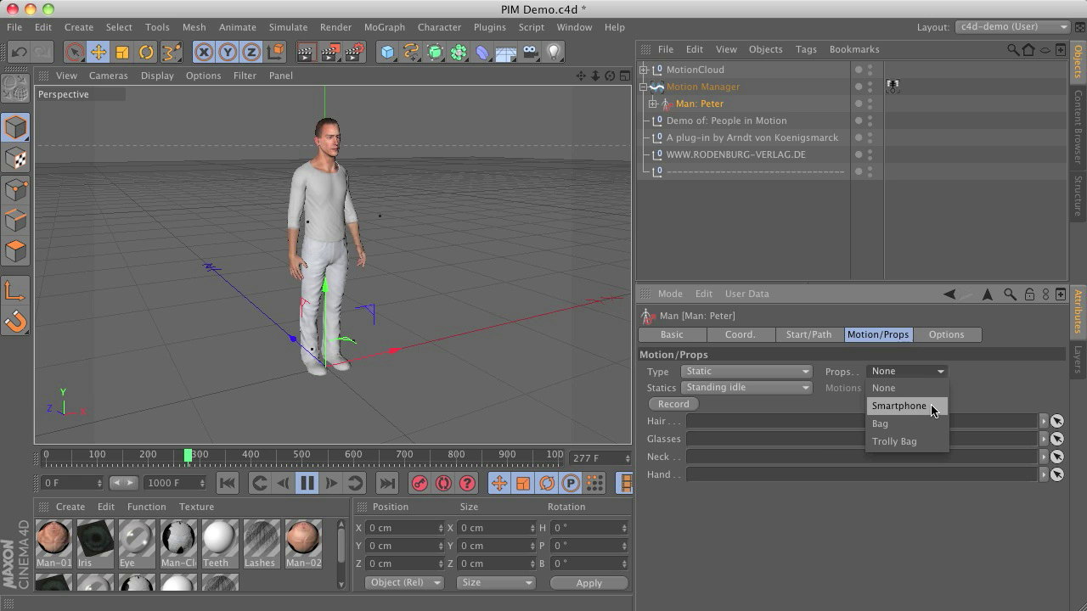
{"action": "left_click", "coordinate": [931, 410]}
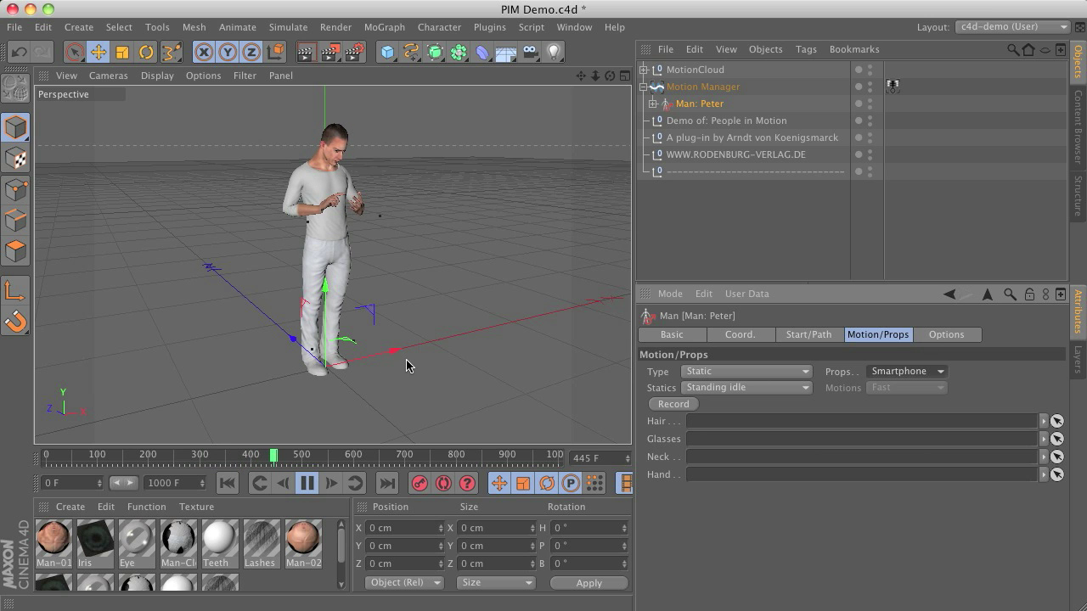
Load the Smartphone prop from the People in Motion library into the scene.
{"action": "left_click", "coordinate": [1078, 128]}
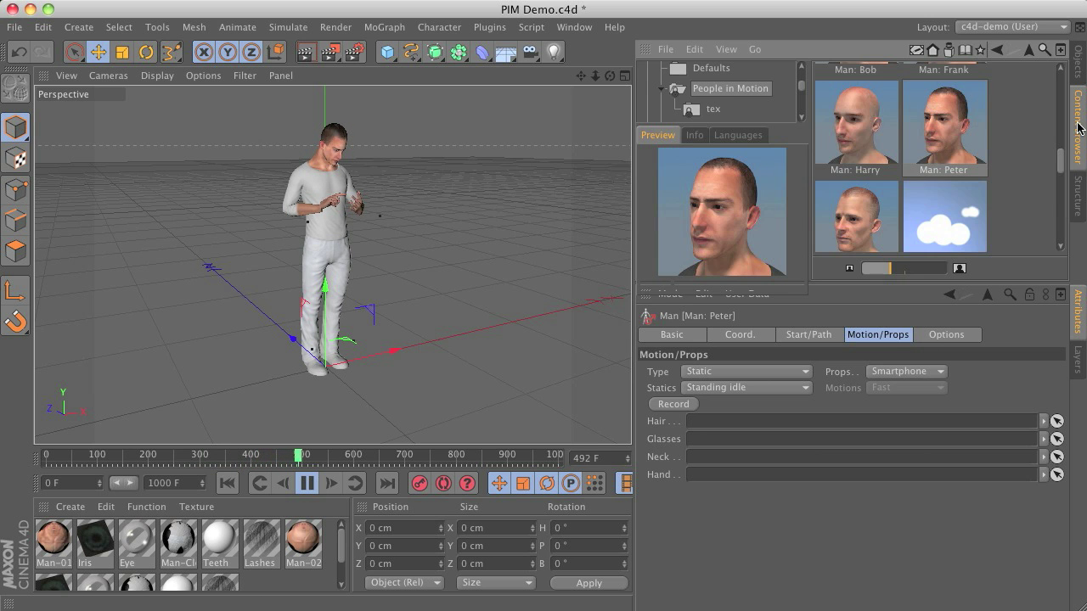
{"action": "mouse_move", "coordinate": [1060, 184]}
{"action": "left_mouse_down"}
{"action": "mouse_move", "coordinate": [1060, 203]}
{"action": "mouse_move", "coordinate": [1062, 161]}
{"action": "mouse_move", "coordinate": [1061, 199]}
{"action": "left_mouse_up"}
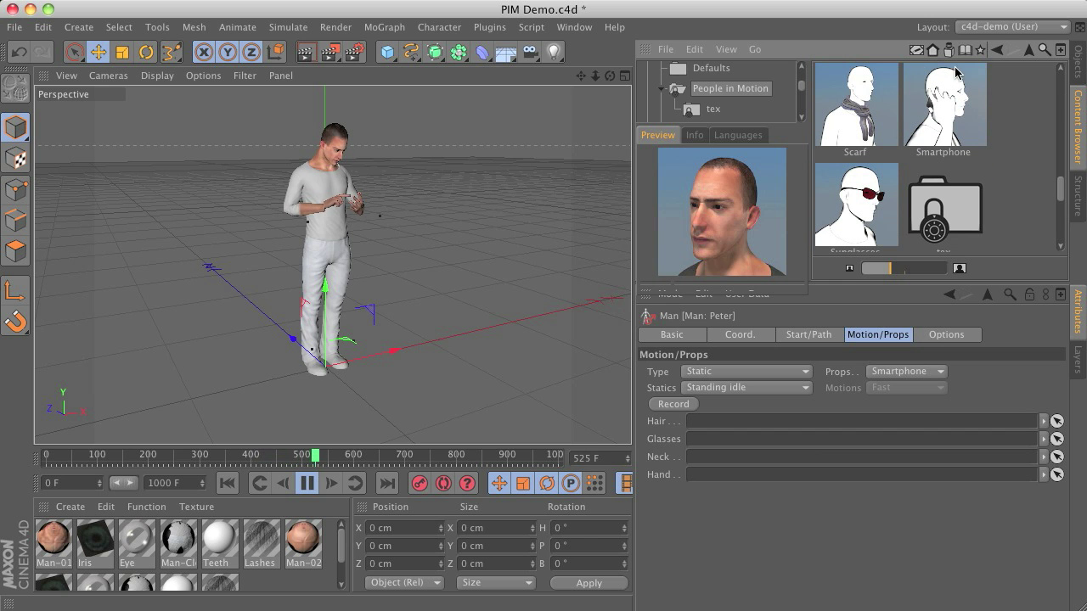
{"action": "double_click", "coordinate": [942, 90]}
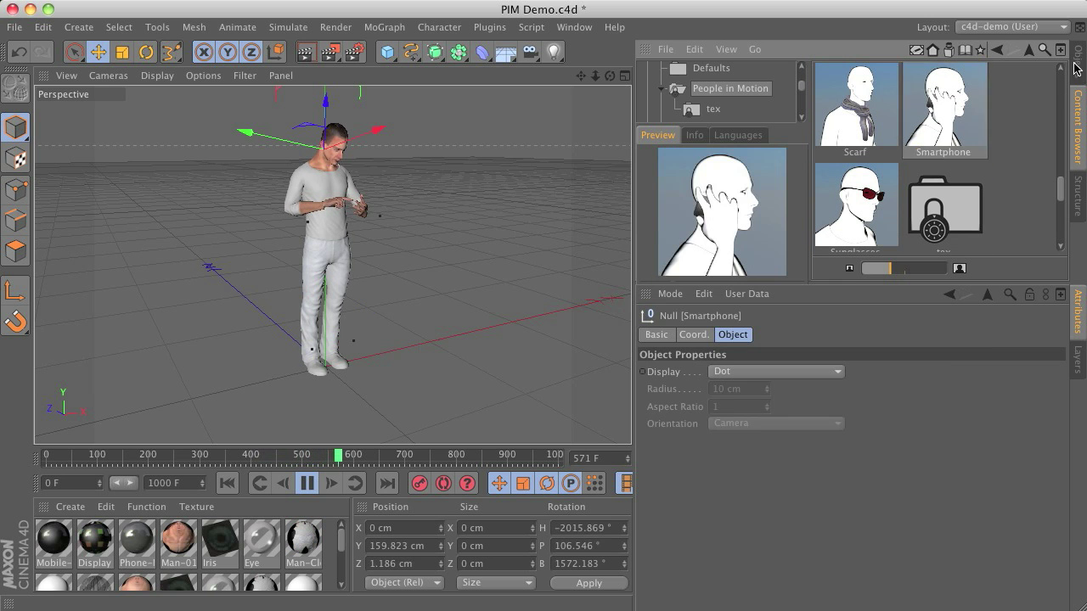
Assign the Smartphone object to Man: Peter's Hand property and view the phone in his hand up close.
{"action": "left_click", "coordinate": [1078, 64]}
{"action": "left_click", "coordinate": [699, 121]}
{"action": "left_click_drag", "start_coordinate": [702, 70], "coordinate": [698, 477]}
{"action": "left_click_drag", "start_coordinate": [595, 76], "coordinate": [595, 121]}
{"action": "left_click_drag", "start_coordinate": [609, 76], "coordinate": [572, 97]}
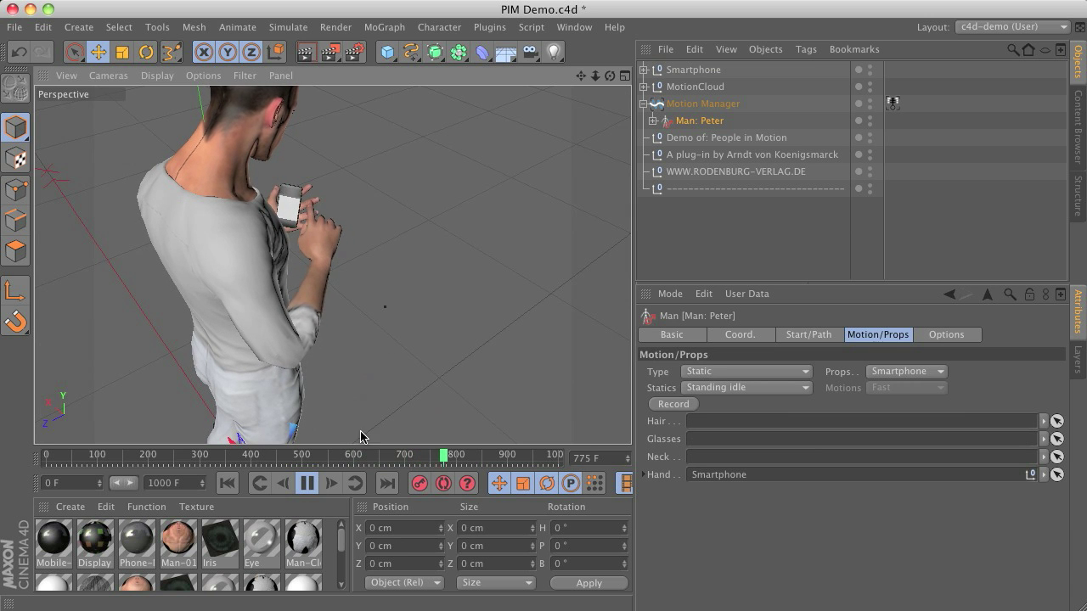
Change Man: Peter's Statics motion to Standing, Conversation and view the phone call from the front.
{"action": "left_click", "coordinate": [791, 390]}
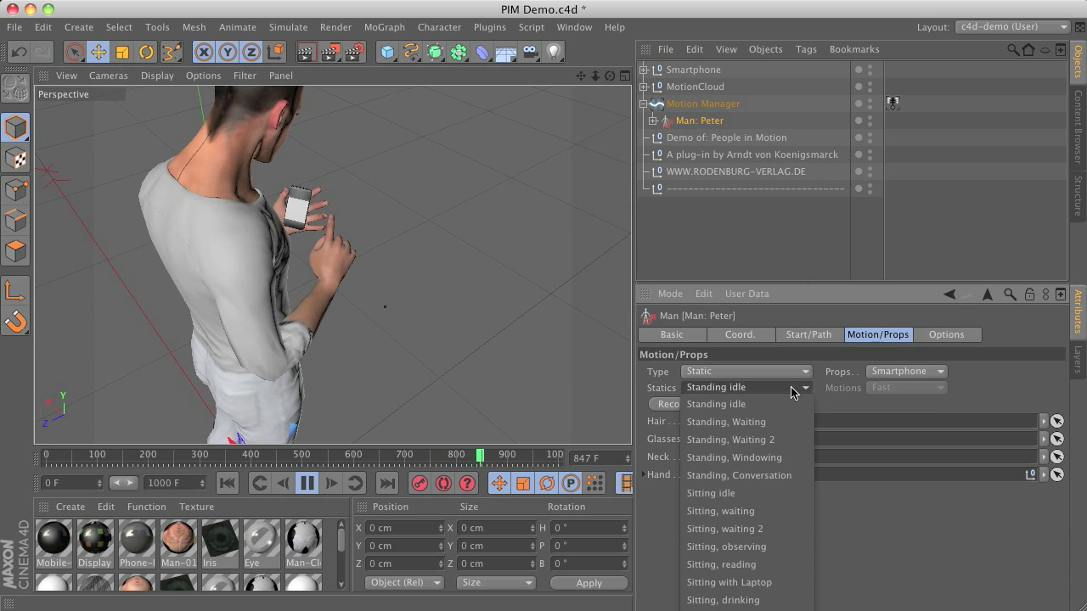
{"action": "left_click", "coordinate": [789, 474]}
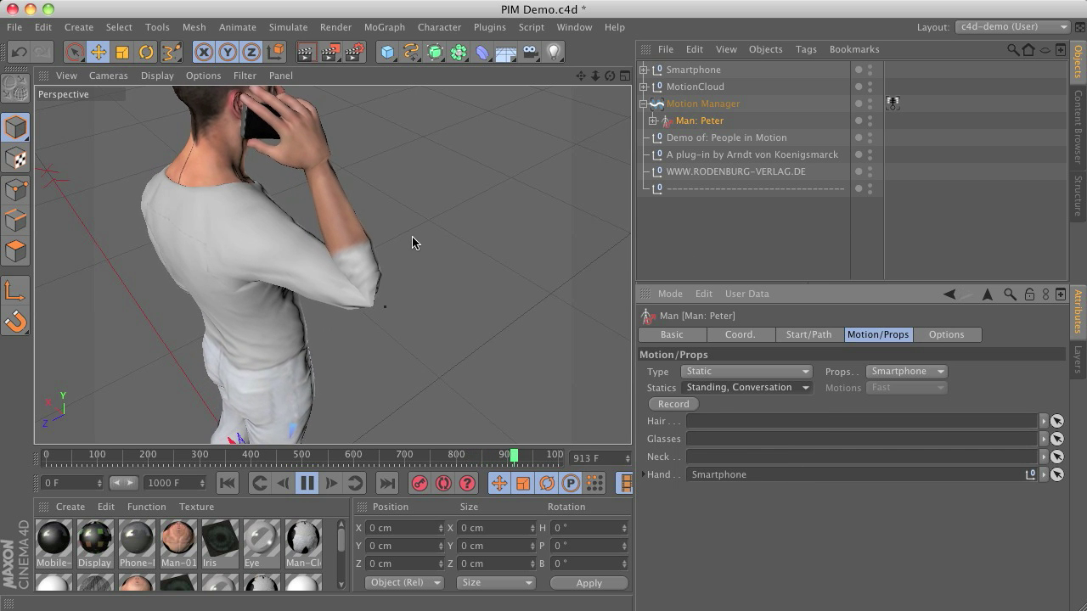
{"action": "left_click_drag", "start_coordinate": [595, 75], "coordinate": [586, 102]}
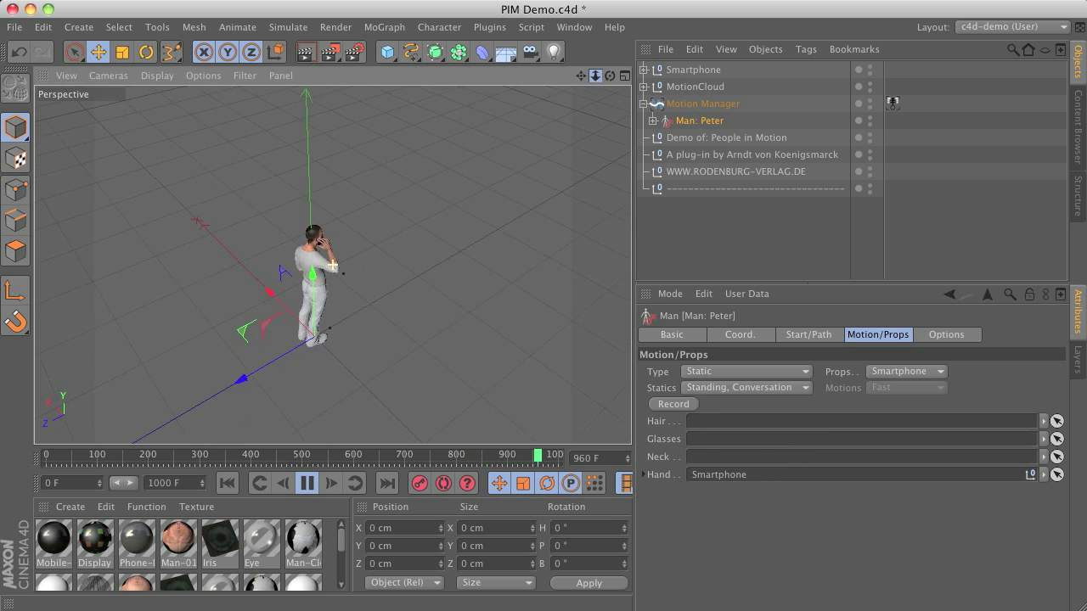
{"action": "right_click_drag", "start_coordinate": [332, 266], "coordinate": [332, 266], "text": "alt"}
{"action": "left_click_drag", "start_coordinate": [331, 266], "coordinate": [331, 264], "text": "alt"}
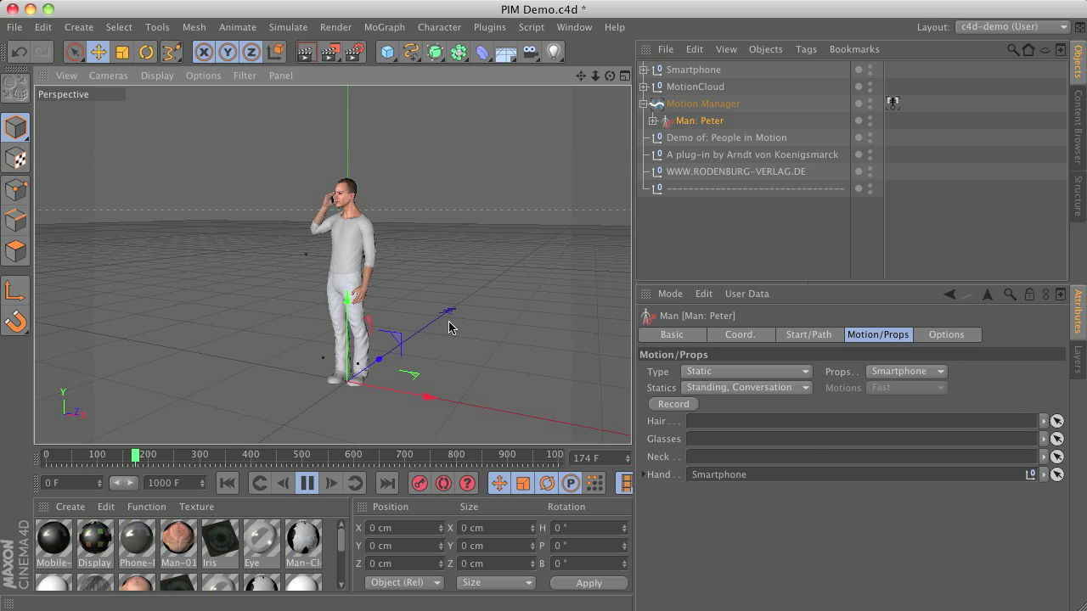
Set Man: Peter's motion type to Dynamic, play the walk from the first frame, and stop back at frame 0.
{"action": "left_click", "coordinate": [798, 375]}
{"action": "left_click", "coordinate": [784, 411]}
{"action": "left_click", "coordinate": [230, 480]}
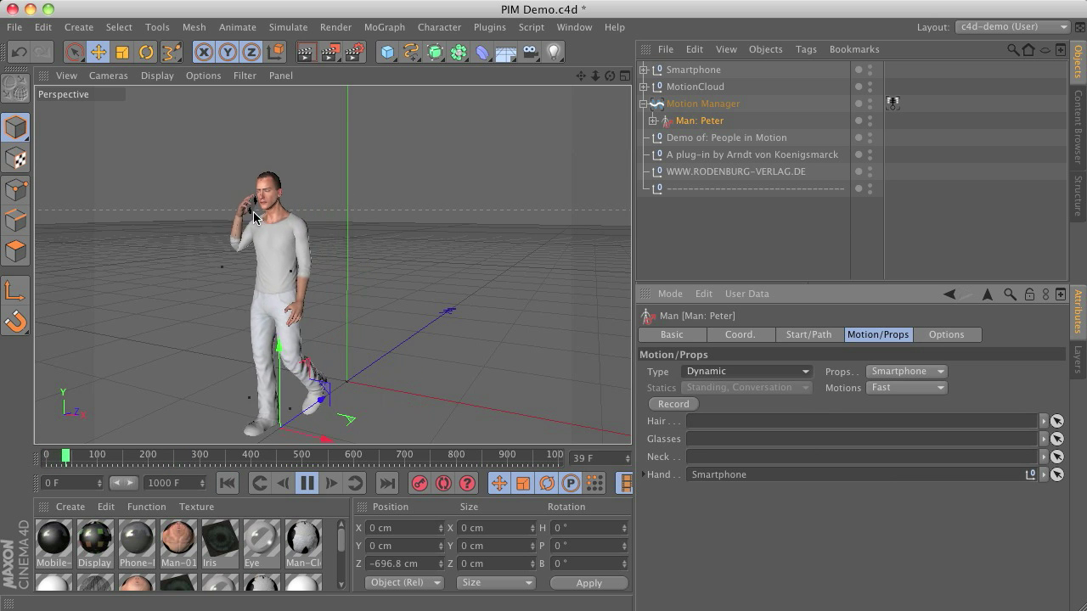
{"action": "left_click_drag", "start_coordinate": [610, 75], "coordinate": [311, 256]}
{"action": "scroll", "coordinate": [332, 265], "scroll_direction": "down", "scroll_amount": 3}
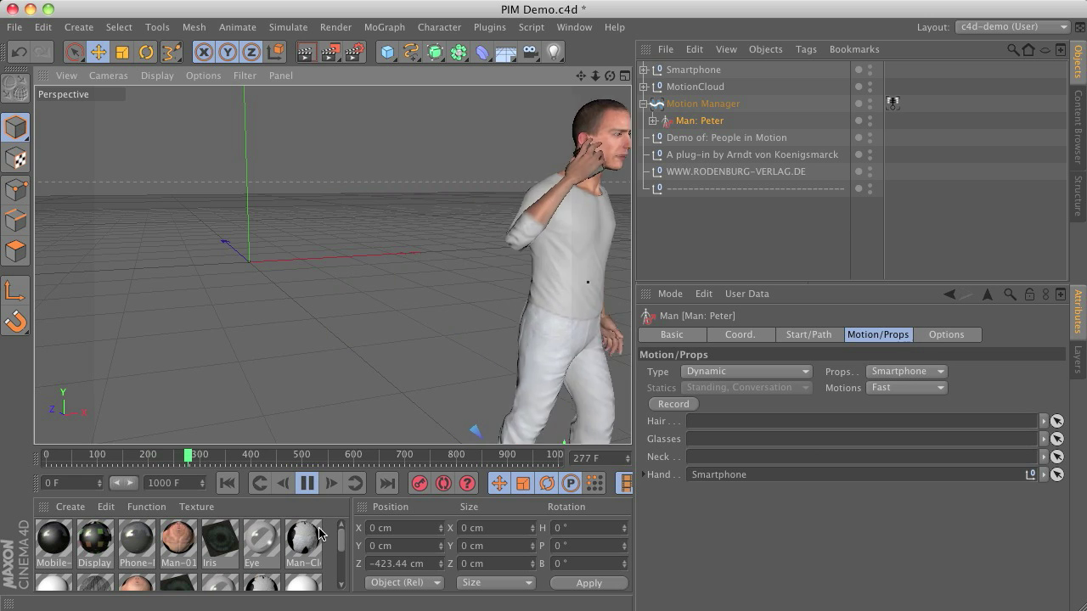
{"action": "left_click", "coordinate": [307, 483]}
{"action": "left_click", "coordinate": [226, 483]}
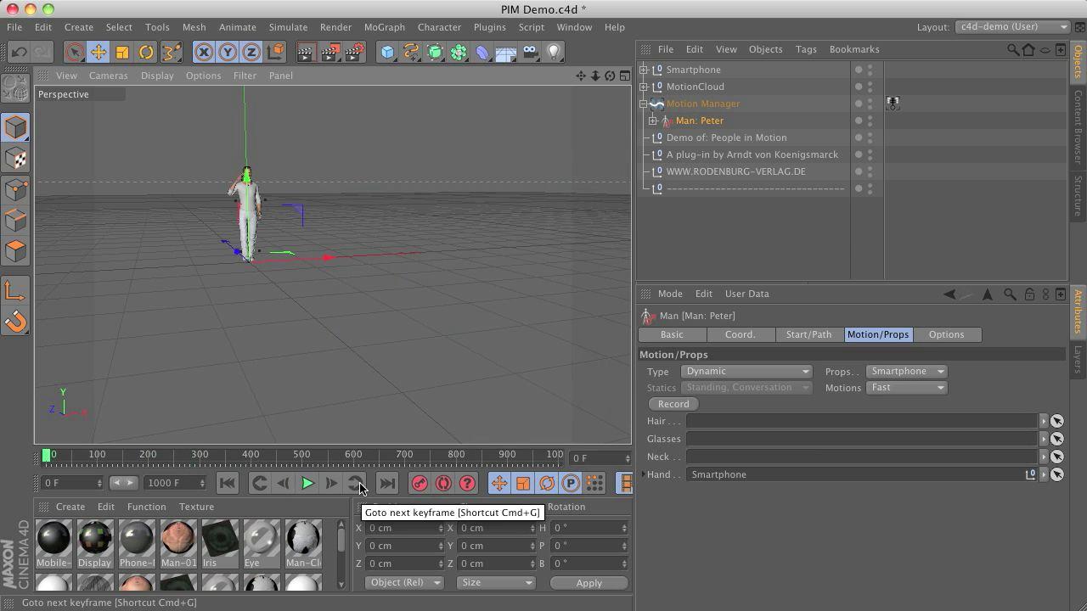
Clear Man: Peter's Hand property and delete the Smartphone object from the scene.
{"action": "left_click_drag", "start_coordinate": [609, 76], "coordinate": [724, 248]}
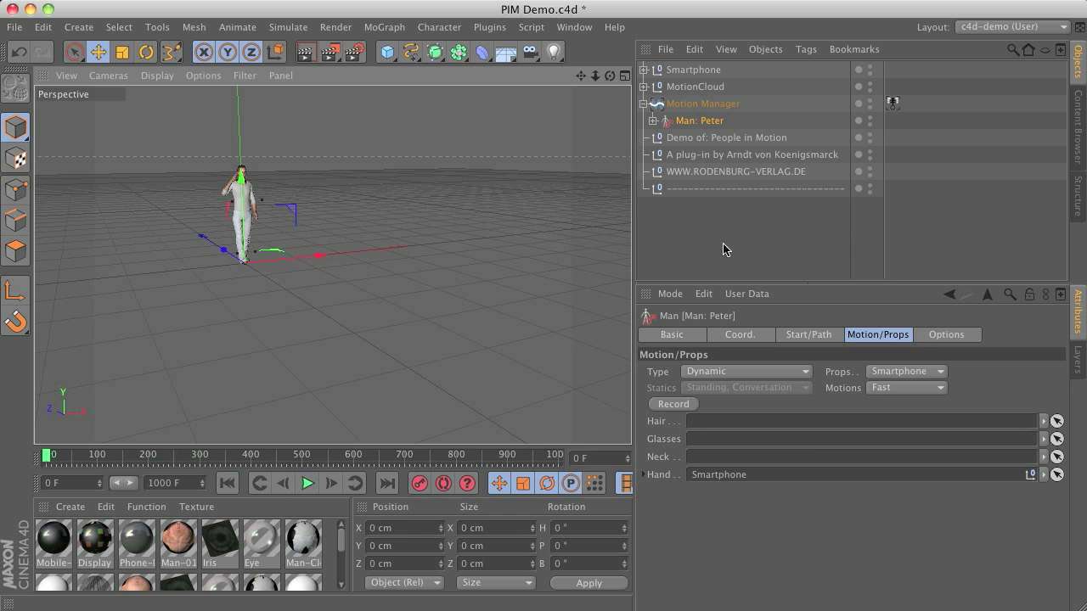
{"action": "left_click", "coordinate": [724, 249]}
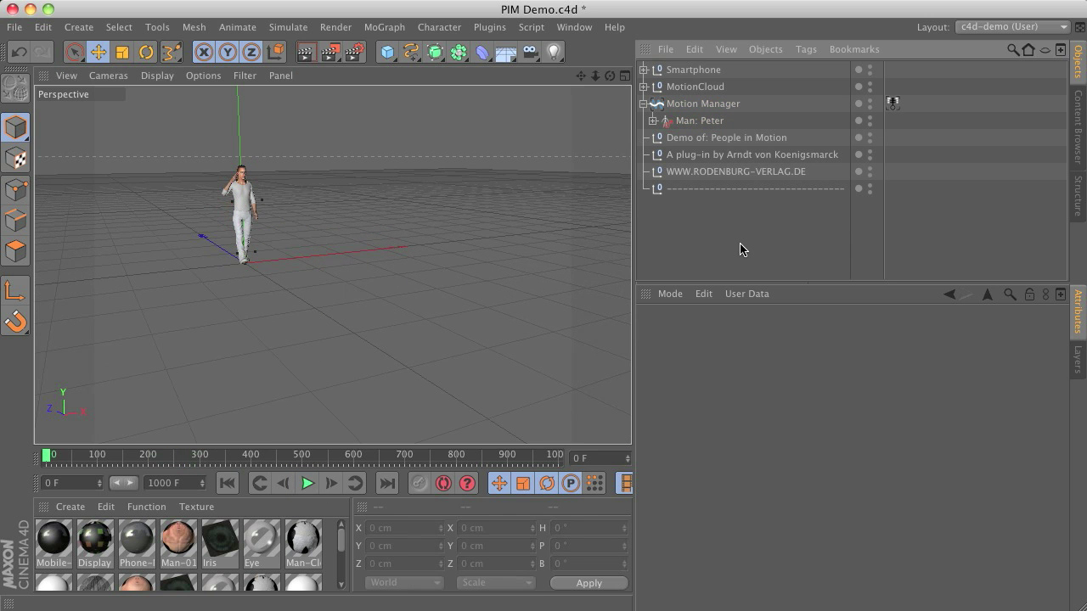
{"action": "left_click", "coordinate": [696, 120]}
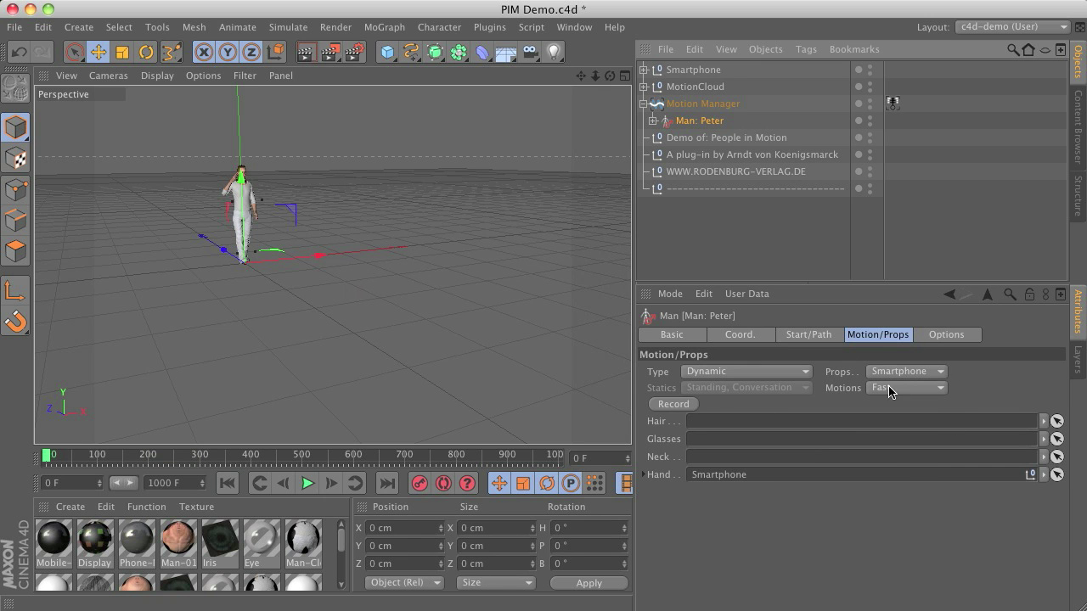
{"action": "left_click", "coordinate": [1043, 476]}
{"action": "left_click", "coordinate": [1056, 492]}
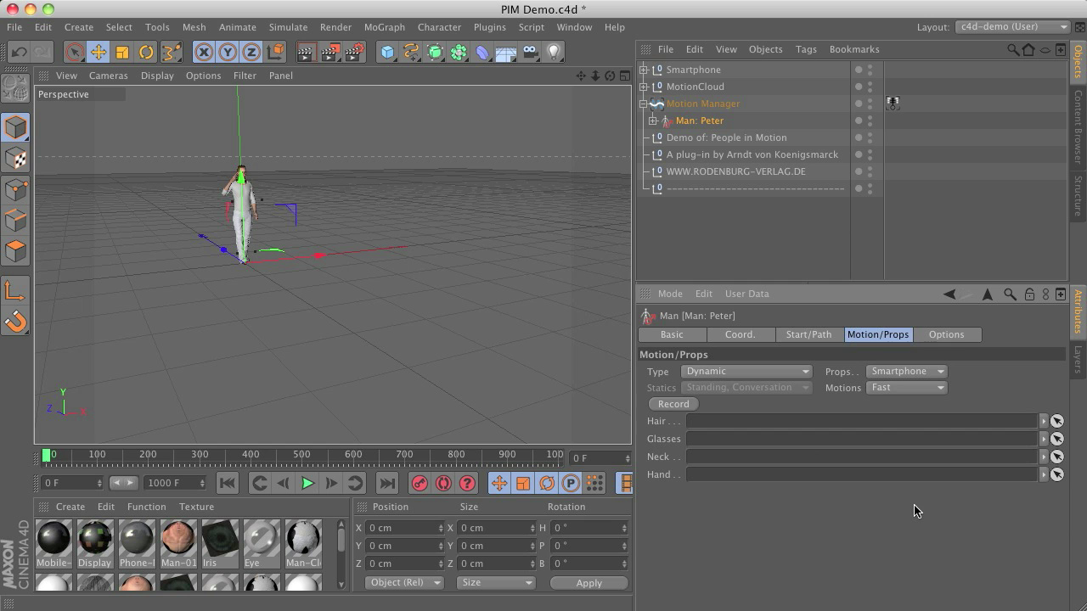
{"action": "left_click", "coordinate": [719, 71]}
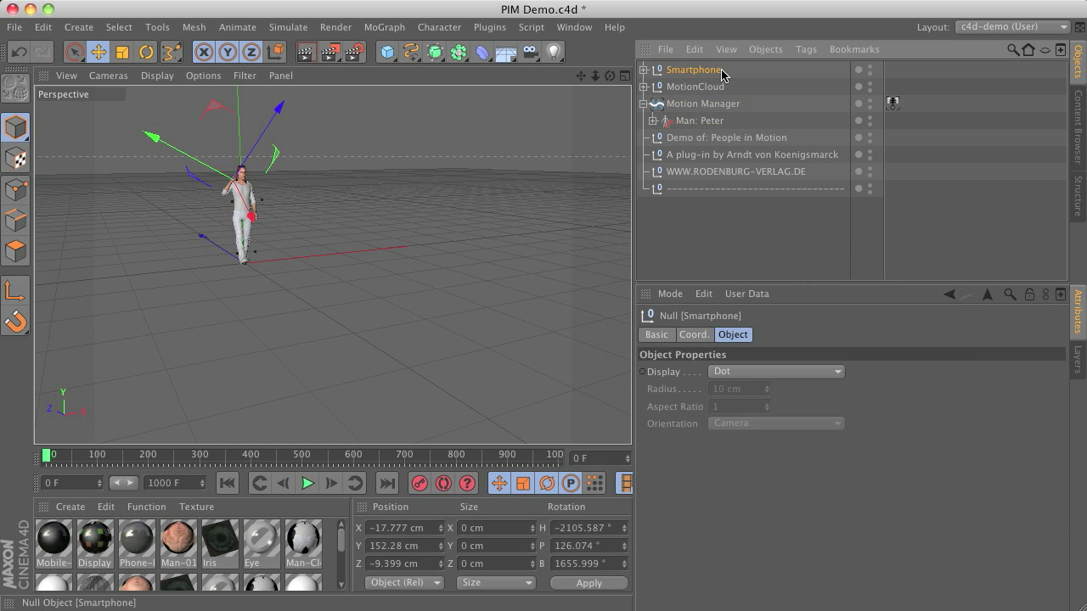
{"action": "key", "text": "Delete"}
Load the Briefcase prop from the People in Motion library into the scene.
{"action": "left_click", "coordinate": [1080, 142]}
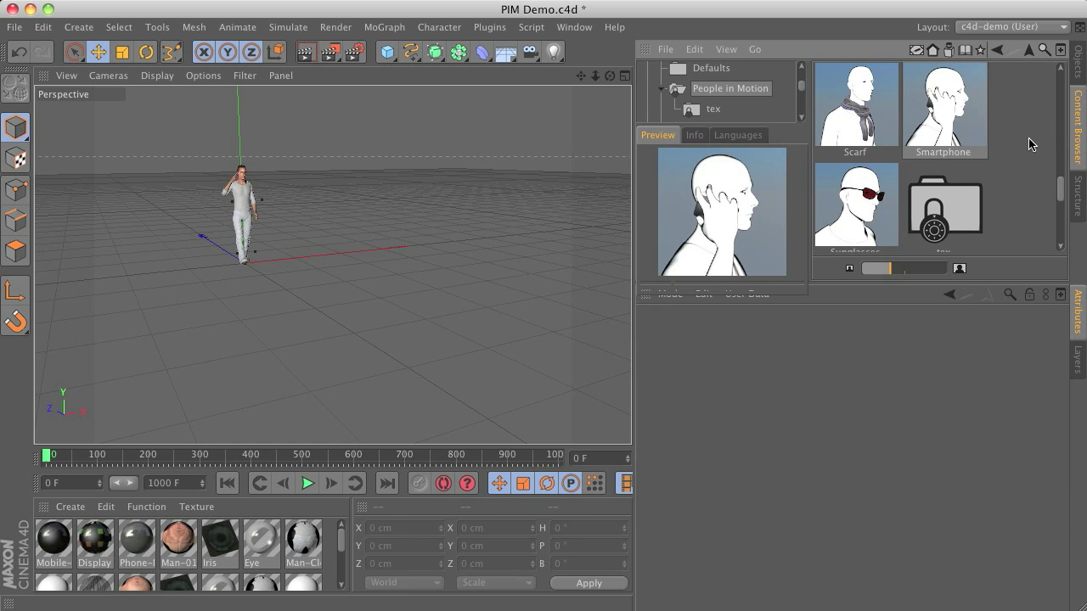
{"action": "left_click_drag", "start_coordinate": [1061, 197], "coordinate": [1067, 68]}
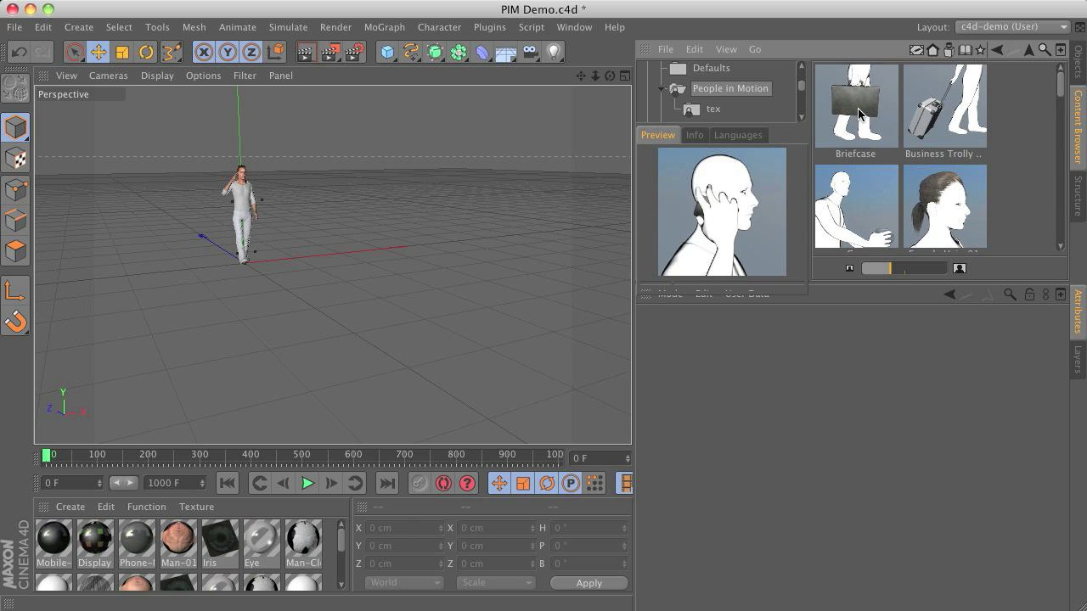
{"action": "double_click", "coordinate": [858, 110]}
{"action": "left_click", "coordinate": [1076, 76]}
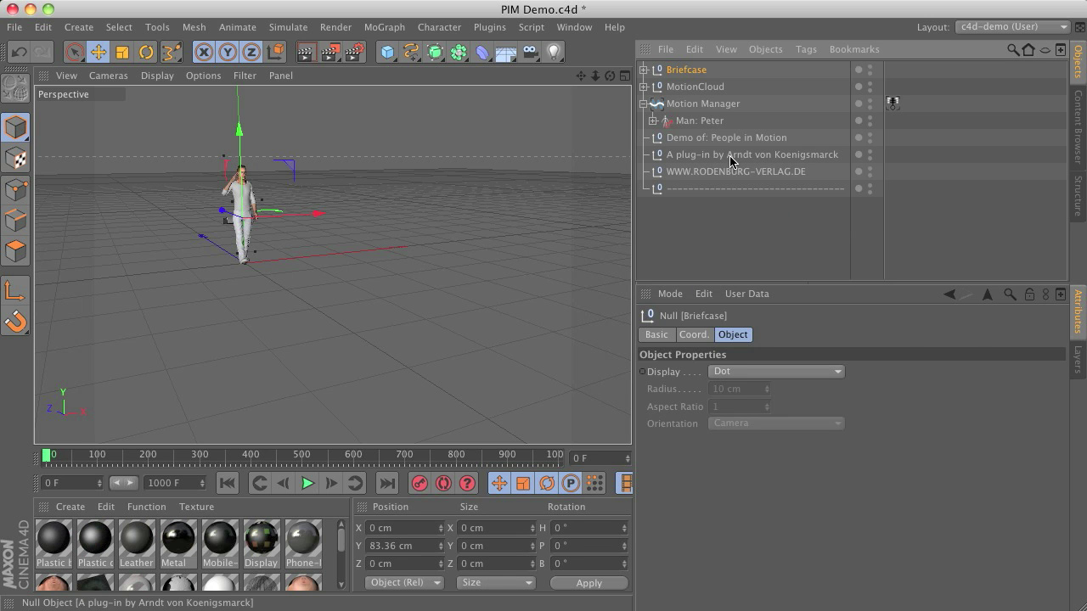
Set Man: Peter's Props option to Bag and assign the Briefcase object to his Hand property.
{"action": "left_click", "coordinate": [692, 120]}
{"action": "left_click", "coordinate": [927, 370]}
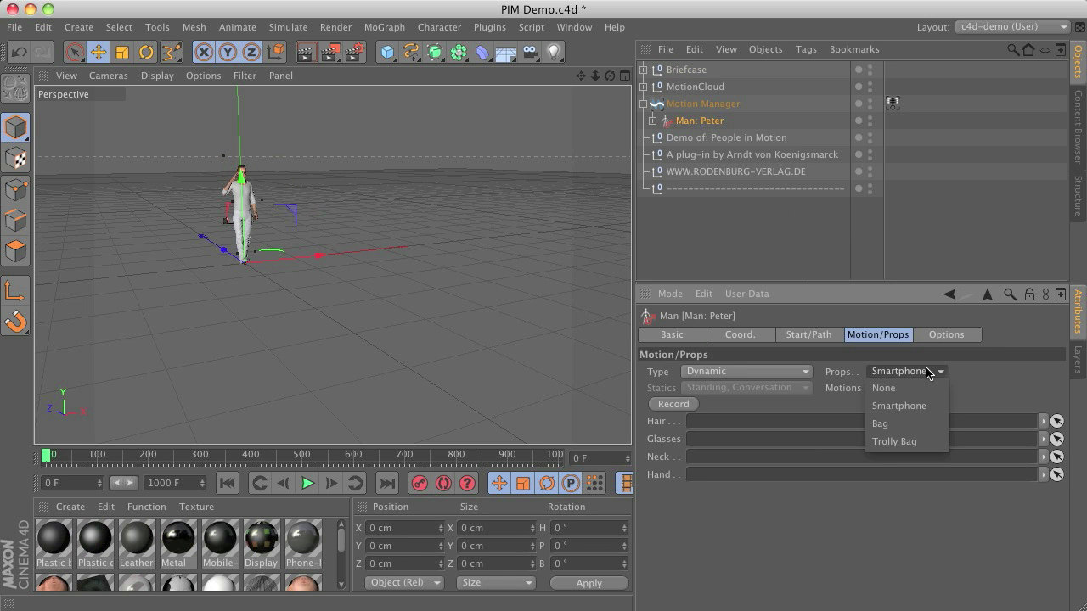
{"action": "left_click", "coordinate": [906, 424]}
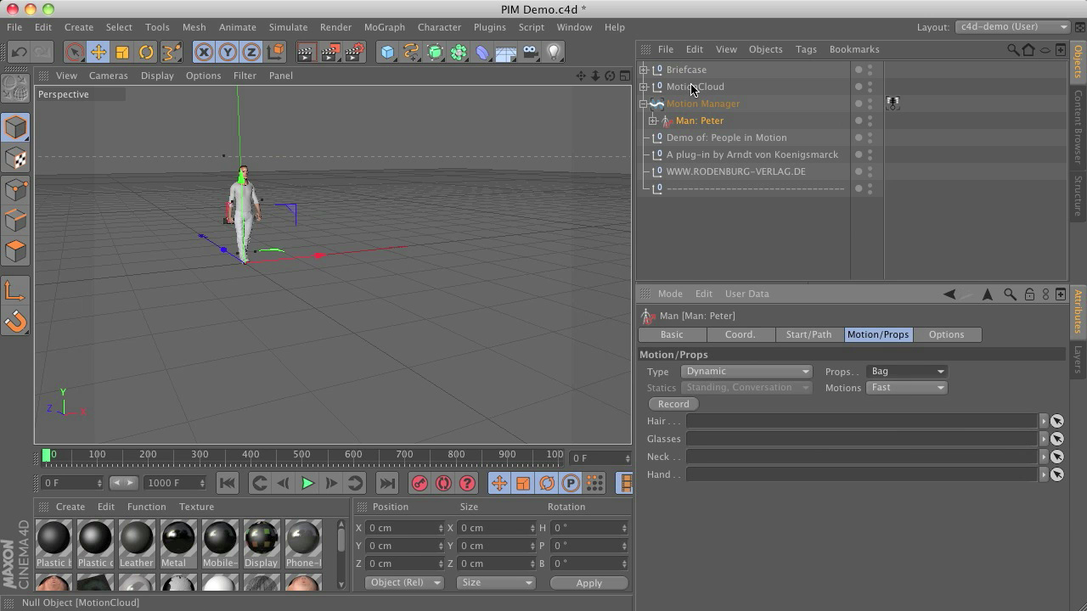
{"action": "left_click_drag", "start_coordinate": [685, 69], "coordinate": [707, 475]}
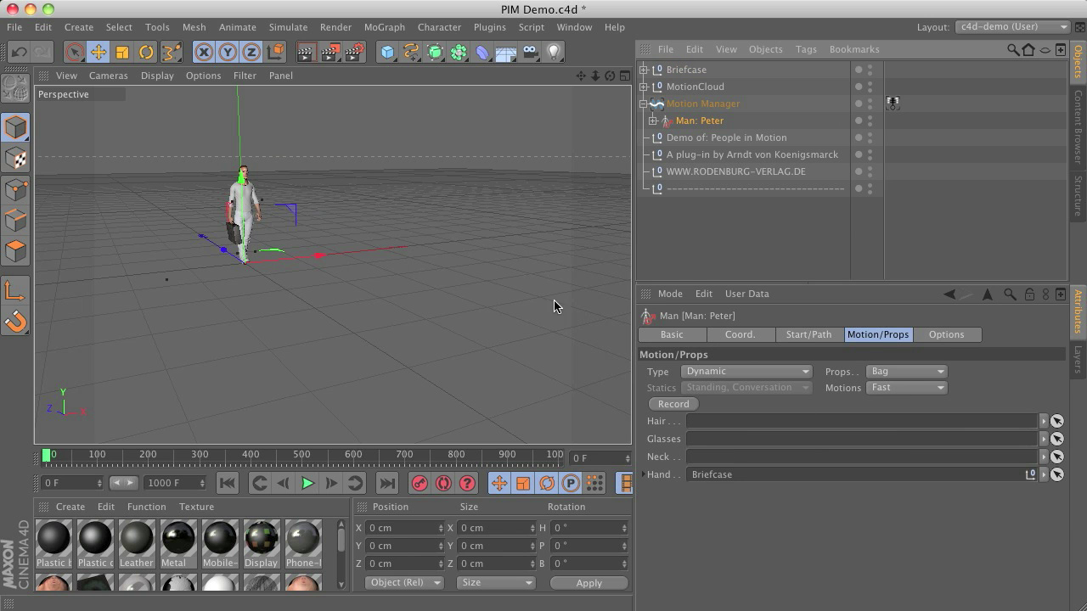
Examine Man: Peter carrying the briefcase from the side, play his walk, and return to frame 0.
{"action": "scroll", "coordinate": [554, 306], "scroll_direction": "up", "scroll_amount": 3}
{"action": "left_click_drag", "start_coordinate": [610, 76], "coordinate": [257, 229]}
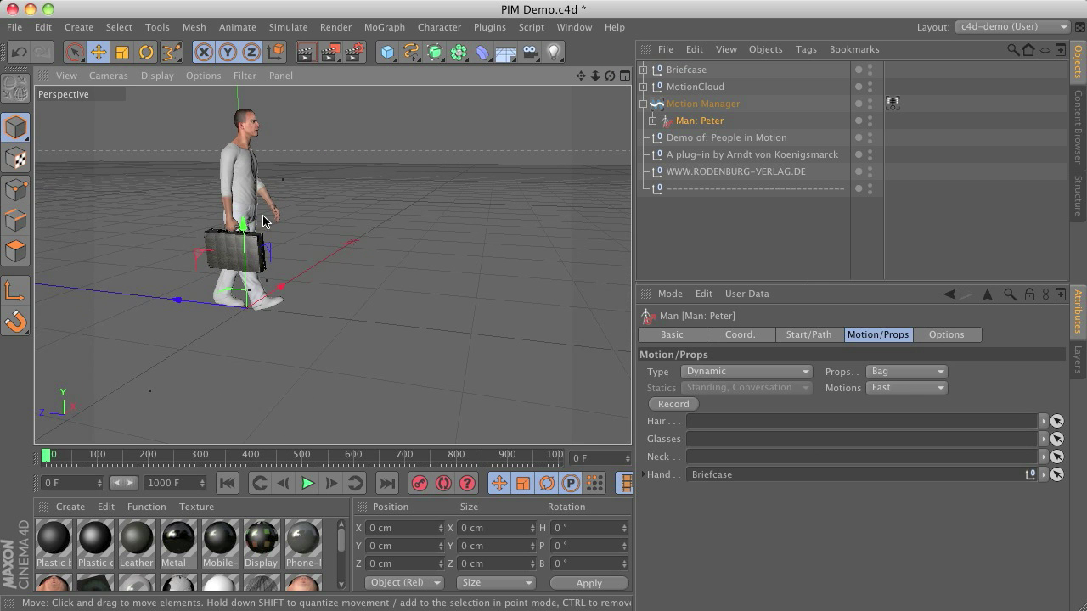
{"action": "left_click", "coordinate": [307, 483]}
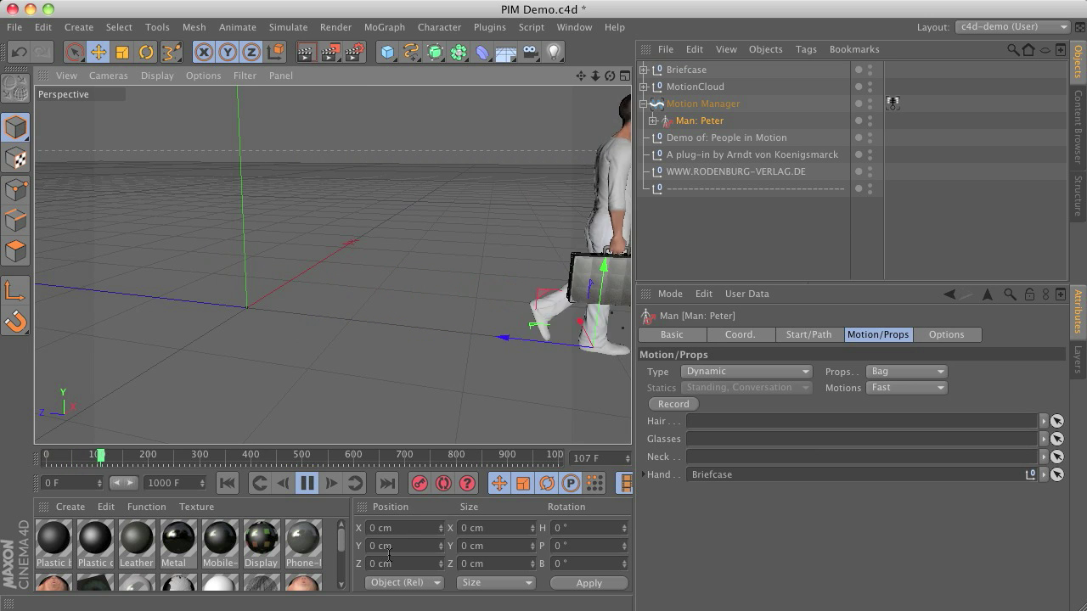
{"action": "left_click", "coordinate": [307, 483]}
{"action": "left_click", "coordinate": [227, 483]}
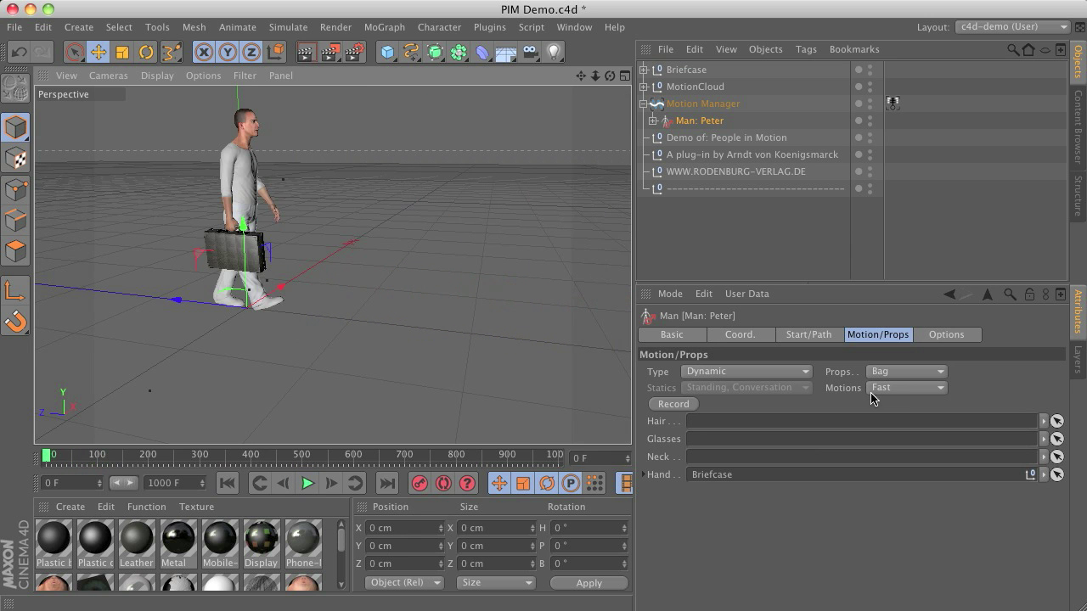
Delete the Briefcase object and load the Business Trolly Metal prop from the People in Motion library.
{"action": "left_click", "coordinate": [686, 71]}
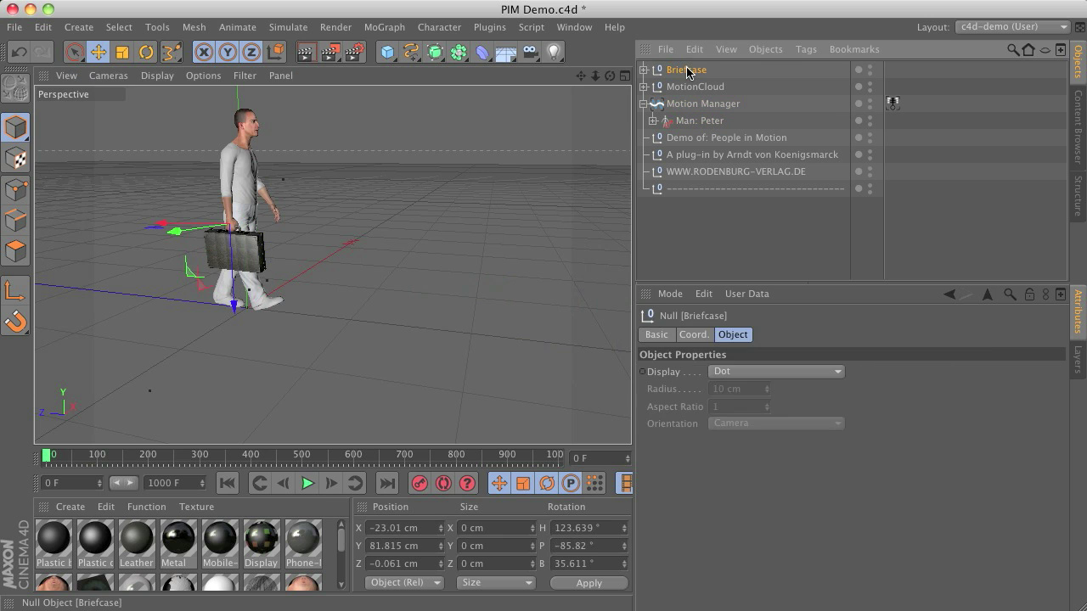
{"action": "key", "text": "Delete"}
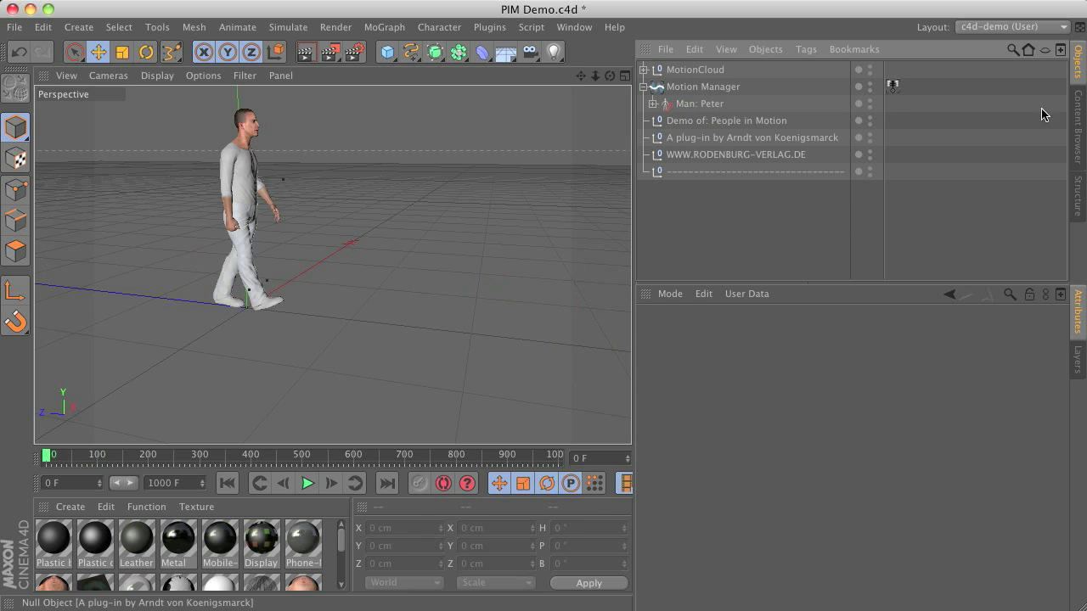
{"action": "left_click", "coordinate": [1078, 132]}
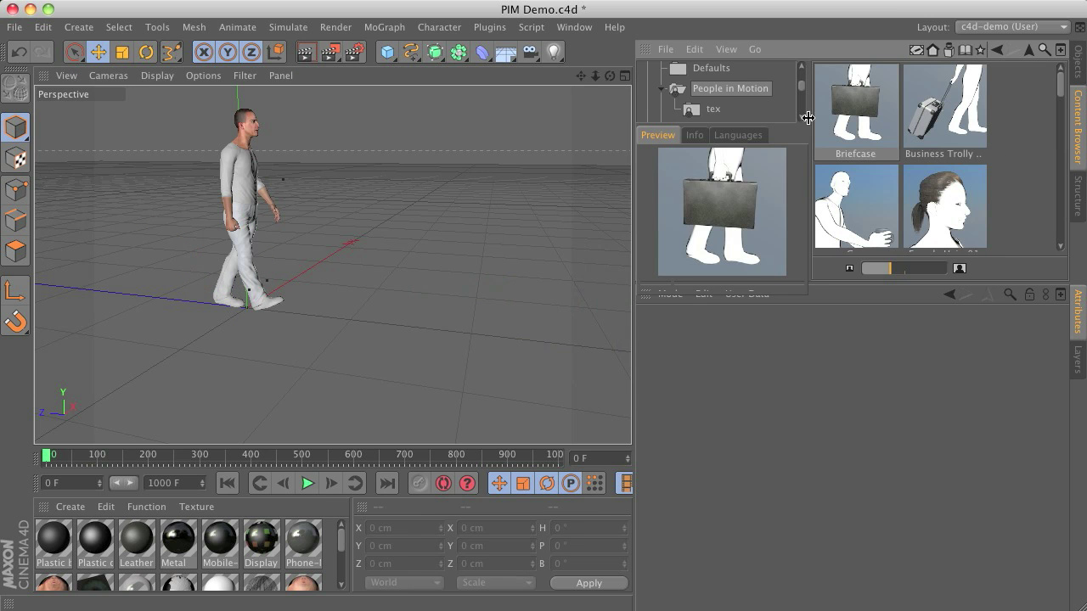
{"action": "double_click", "coordinate": [975, 102]}
{"action": "left_click", "coordinate": [1076, 73]}
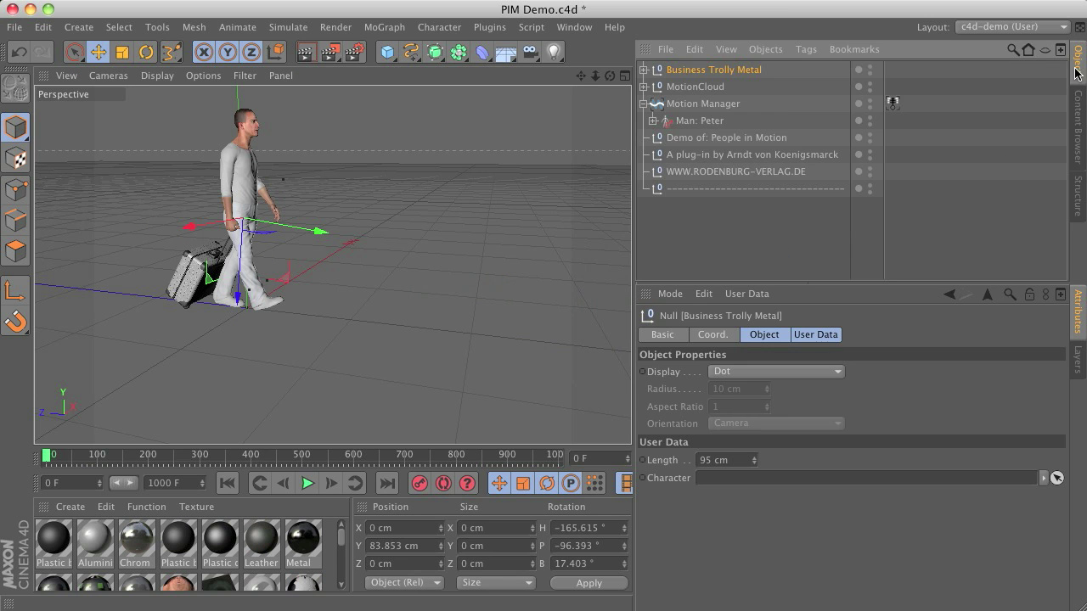
Assign Business Trolly Metal to Man: Peter's Hand property and set his Props option to Trolly Bag.
{"action": "left_click", "coordinate": [697, 121]}
{"action": "left_click_drag", "start_coordinate": [719, 69], "coordinate": [735, 475]}
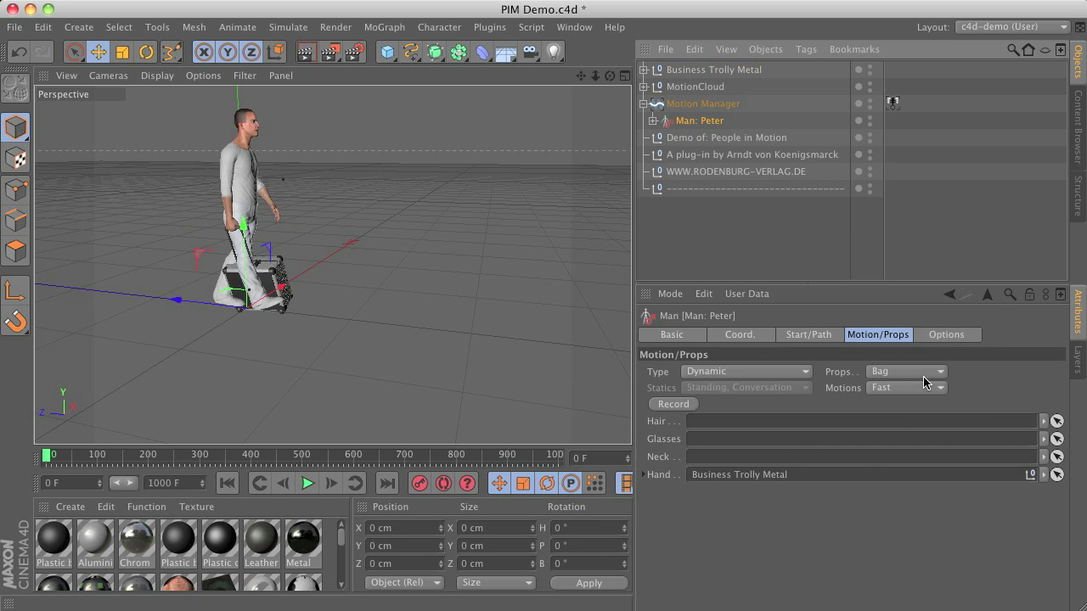
{"action": "left_click", "coordinate": [922, 380]}
{"action": "left_click", "coordinate": [921, 448]}
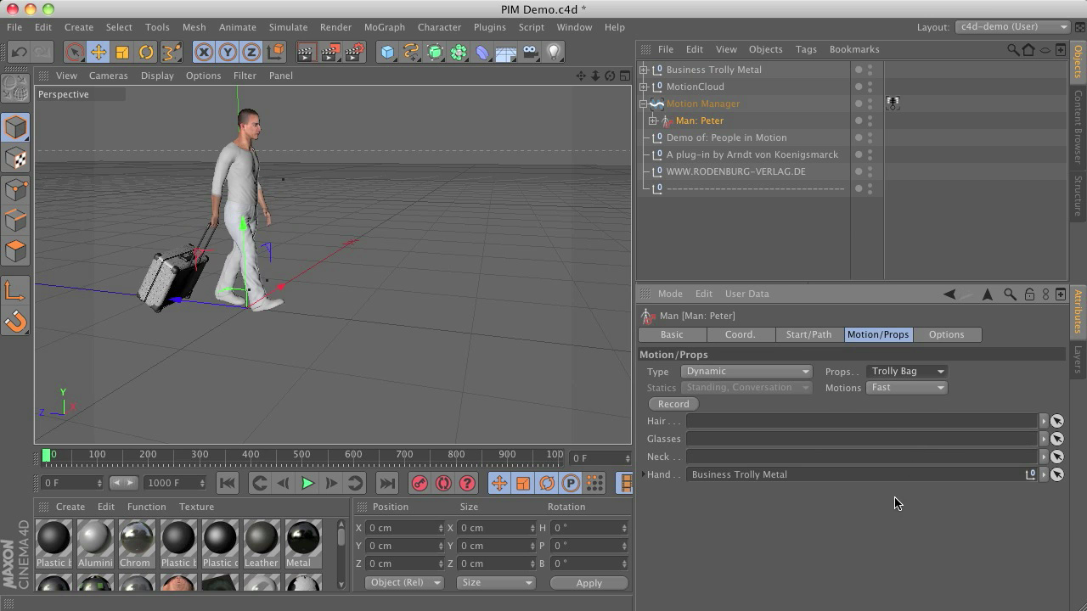
Play the walk with the trolley bag, stop it, and return to the start of the animation.
{"action": "left_click", "coordinate": [307, 483]}
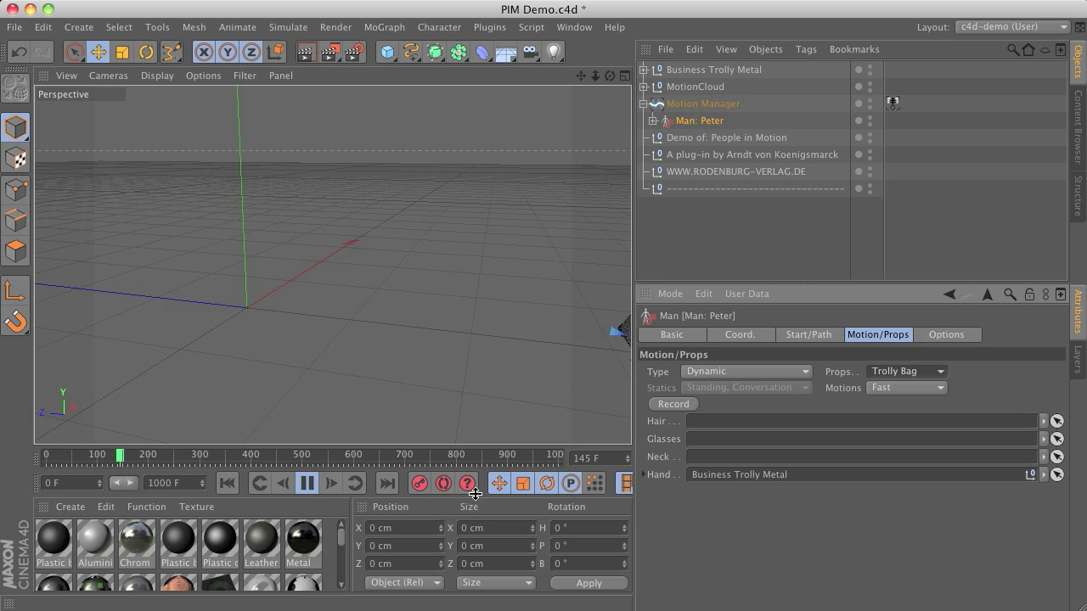
{"action": "left_click", "coordinate": [307, 483]}
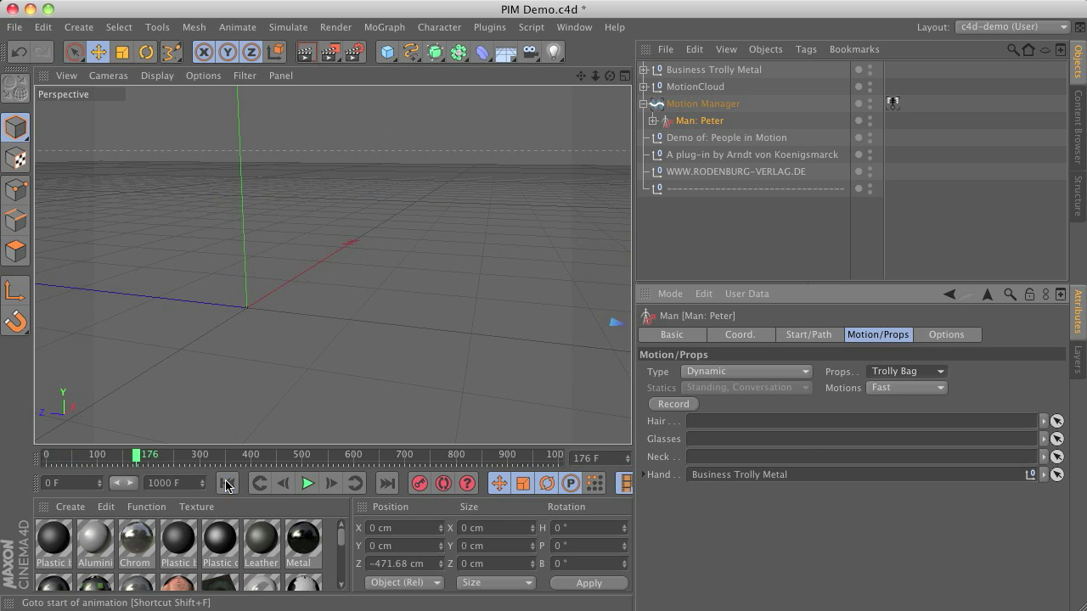
{"action": "left_click", "coordinate": [227, 483]}
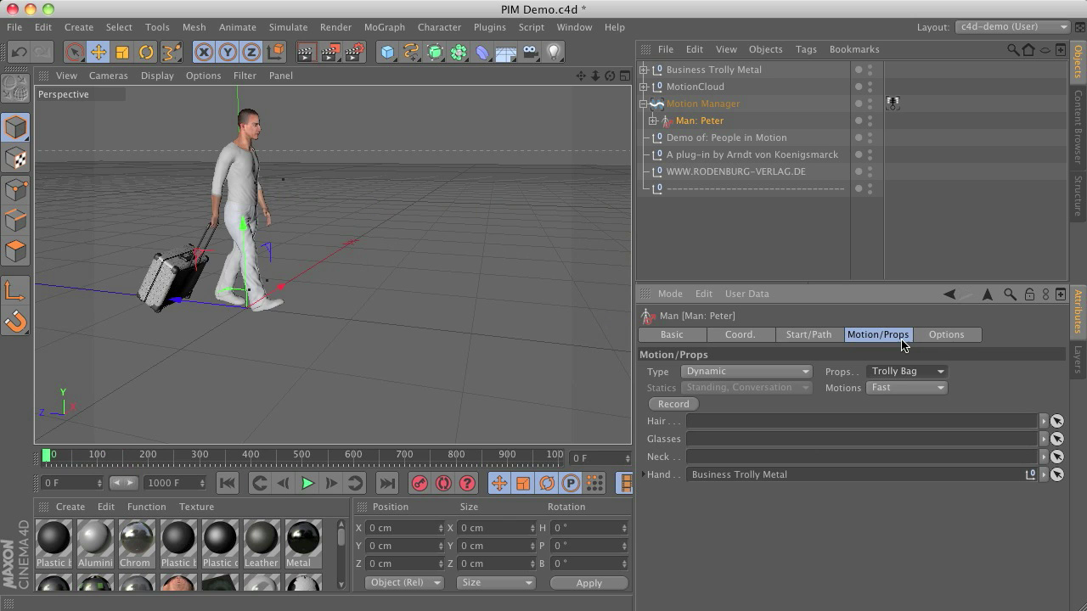
Clear Man: Peter's Hand property, set Props to None, and delete the Business Trolly Metal object.
{"action": "left_click", "coordinate": [1043, 475]}
{"action": "left_click", "coordinate": [1047, 492]}
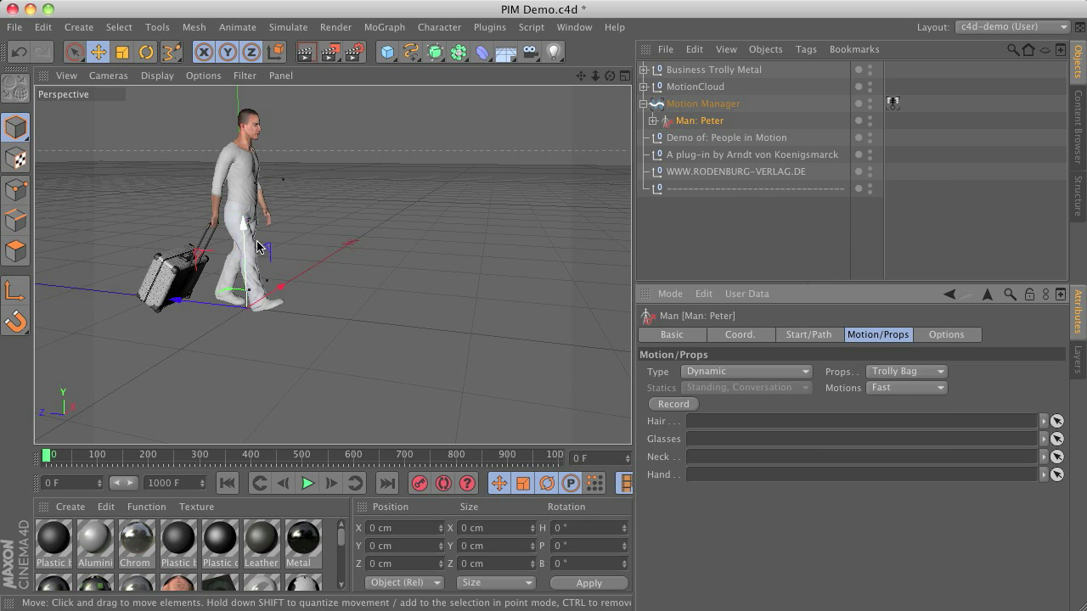
{"action": "left_click", "coordinate": [905, 371]}
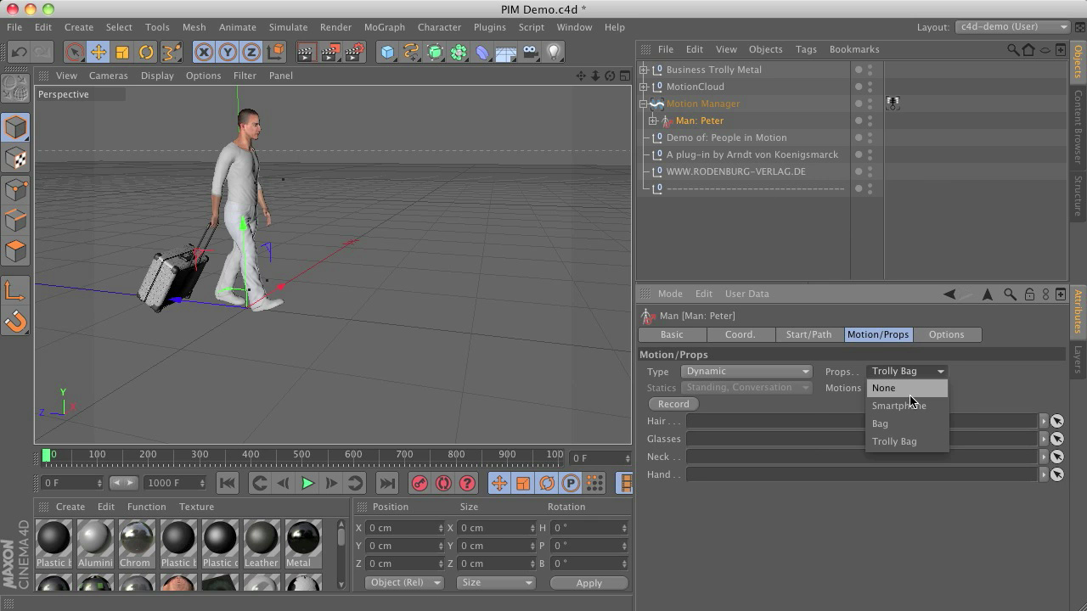
{"action": "left_click", "coordinate": [911, 389]}
{"action": "left_click", "coordinate": [774, 377]}
{"action": "left_click", "coordinate": [788, 371]}
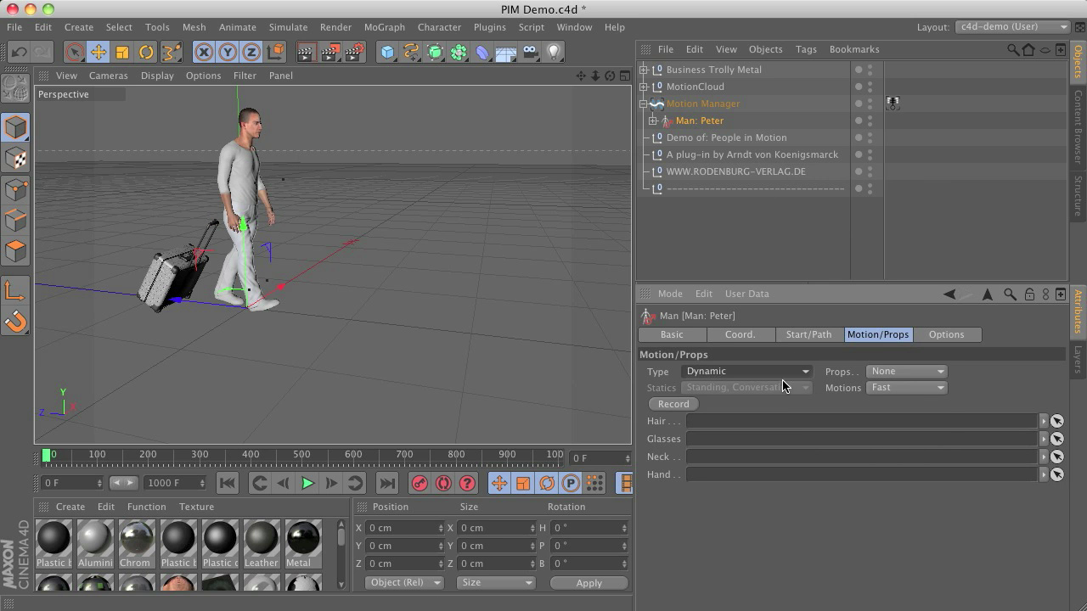
{"action": "left_click", "coordinate": [717, 71]}
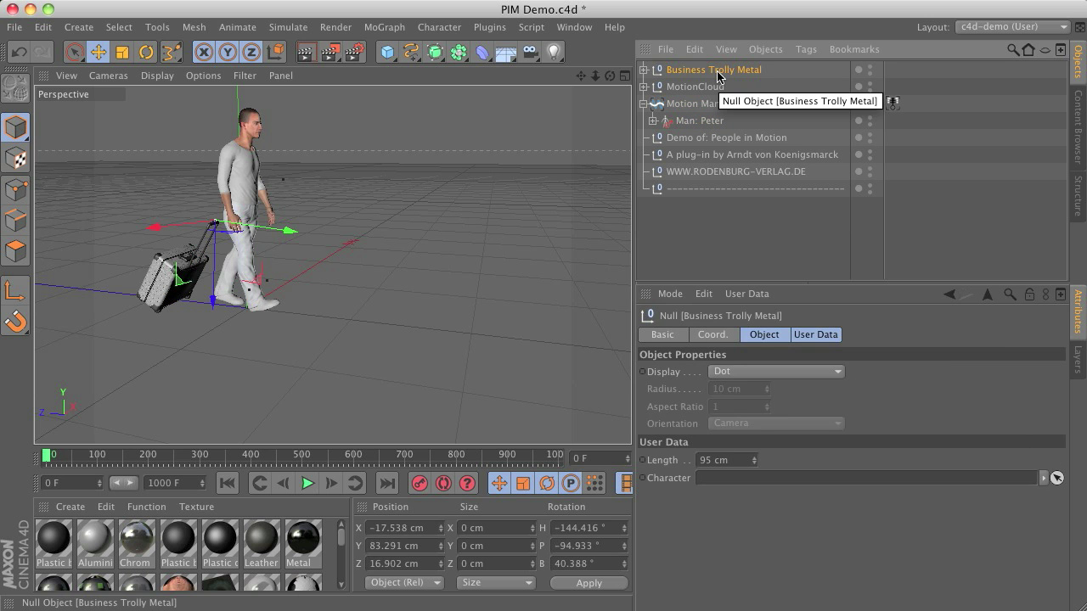
{"action": "key", "text": "Delete"}
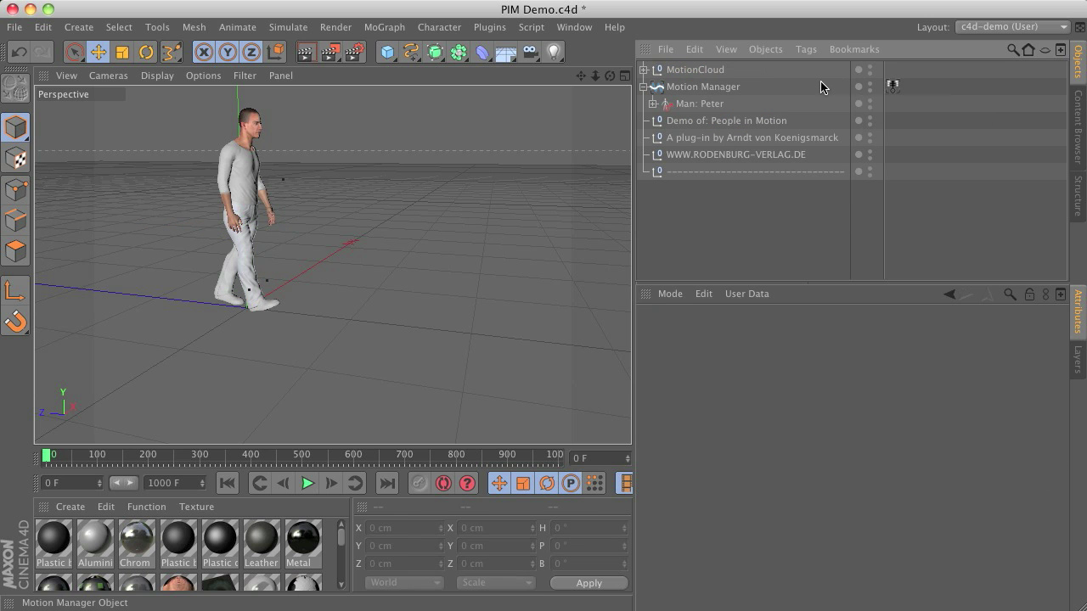
Add a cube measuring 50 cm in X, 120 cm in Y and 50 cm in Z.
{"action": "left_click", "coordinate": [389, 53]}
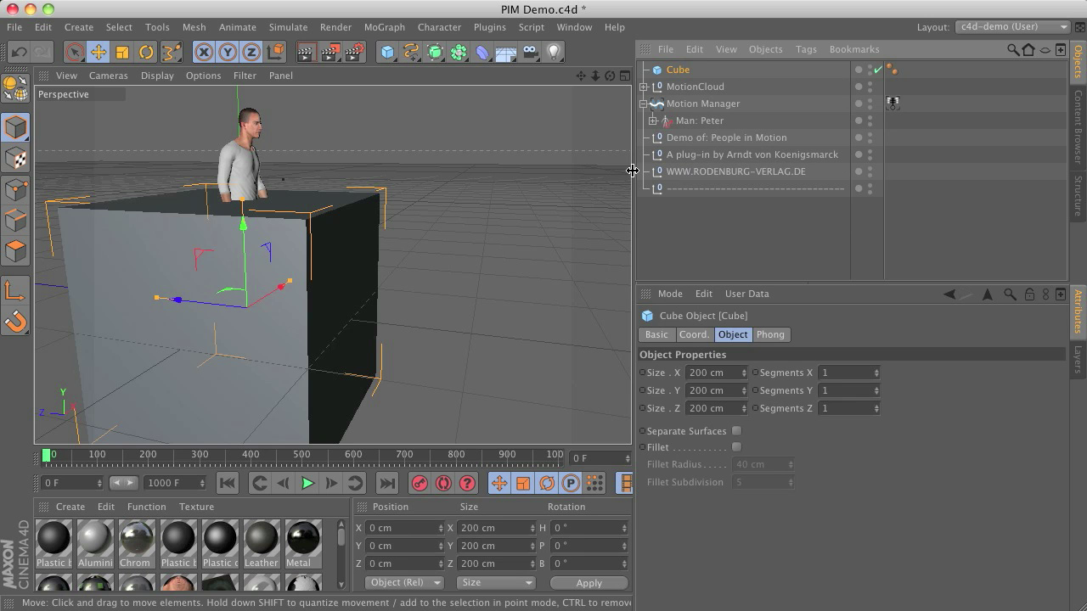
{"action": "double_click", "coordinate": [711, 391]}
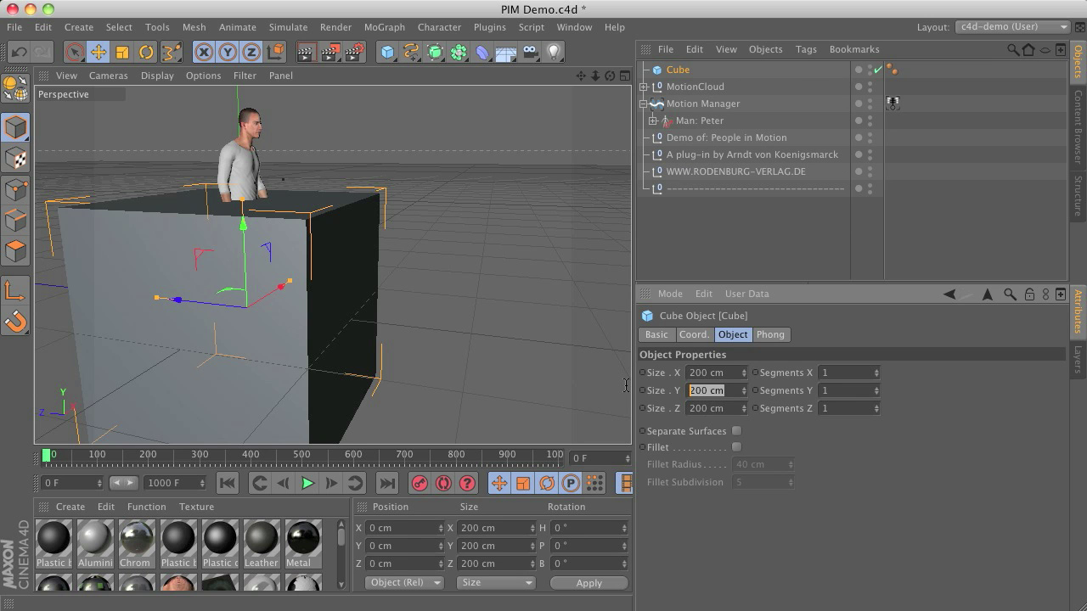
{"action": "type", "text": "12"}
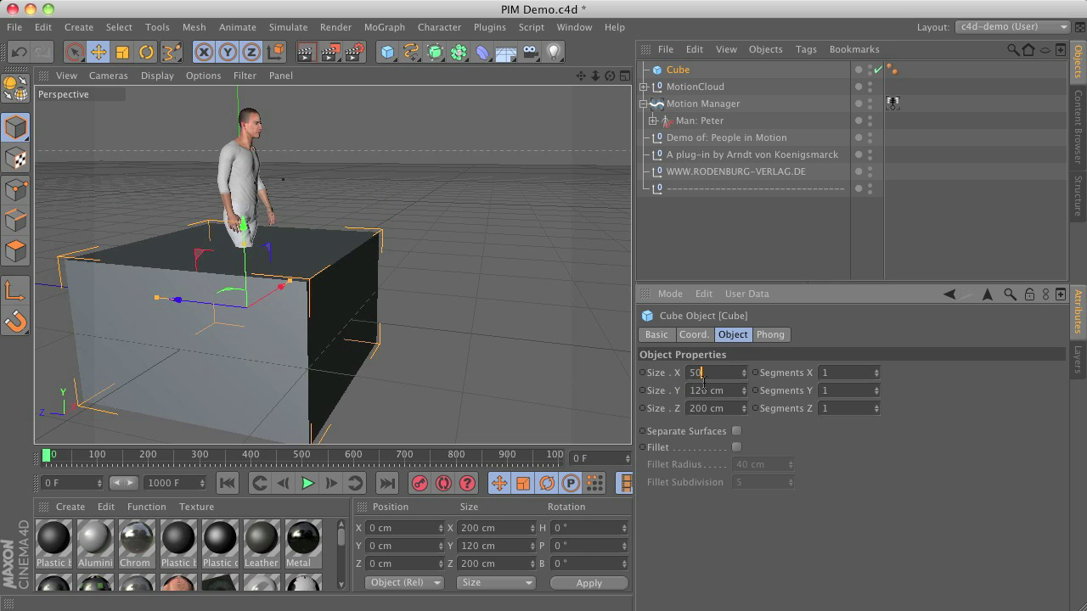
{"action": "key", "text": "Return"}
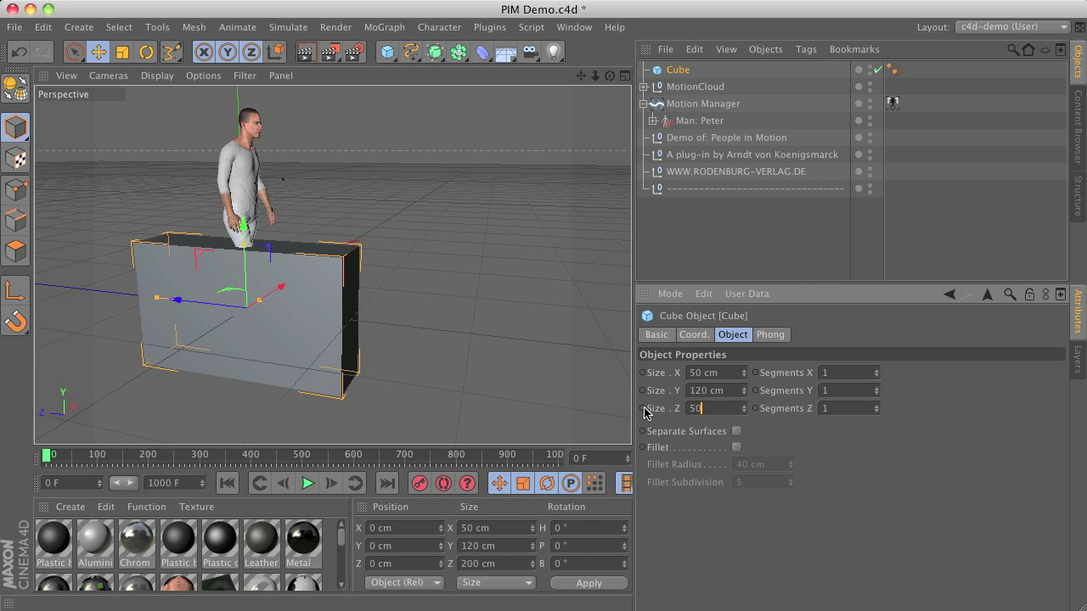
{"action": "type", "text": "50"}
{"action": "key", "text": "Return"}
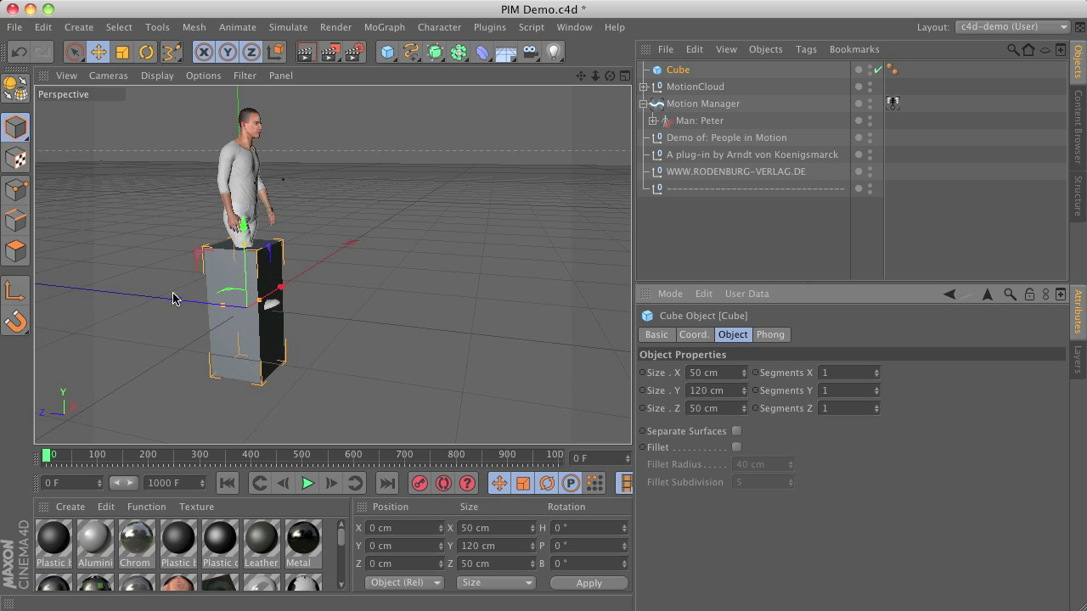
Place the cube on the ground in front of the man, at Y 60 cm and Z about -69 cm.
{"action": "left_click", "coordinate": [400, 546]}
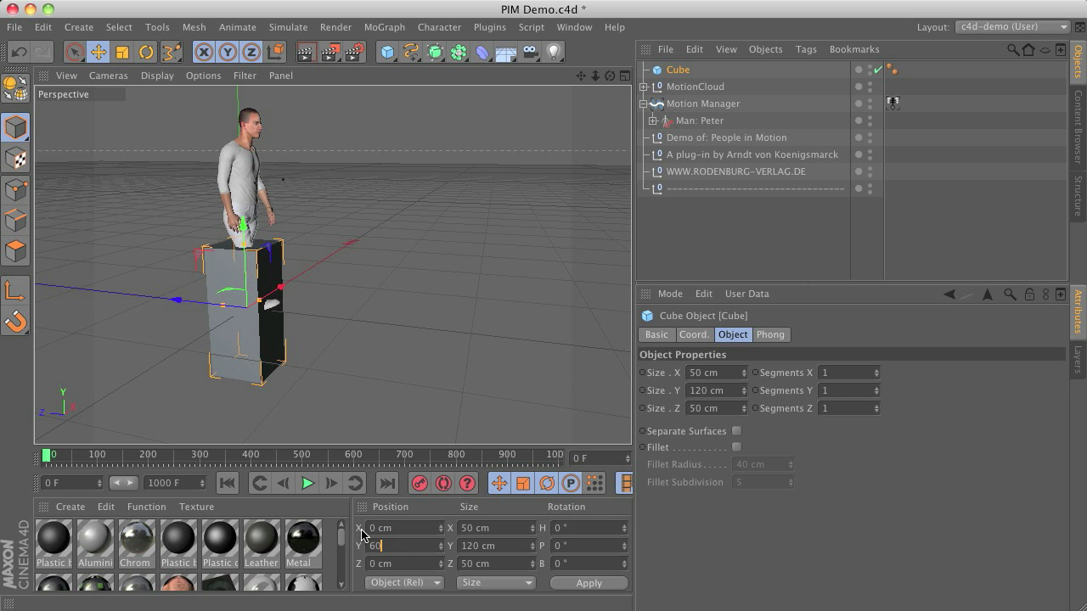
{"action": "type", "text": "60"}
{"action": "key", "text": "Return"}
{"action": "left_click_drag", "start_coordinate": [175, 239], "coordinate": [241, 247]}
{"action": "left_click_drag", "start_coordinate": [611, 76], "coordinate": [567, 81]}
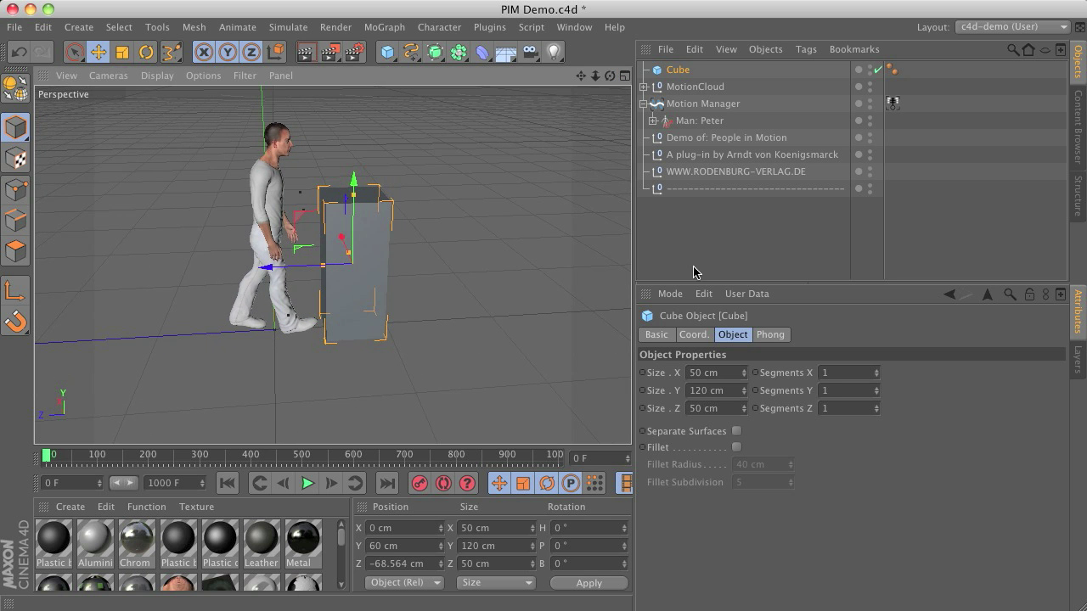
Turn off the Left arm option in Man: Peter's Options so that arm's target can be used.
{"action": "left_click", "coordinate": [705, 121]}
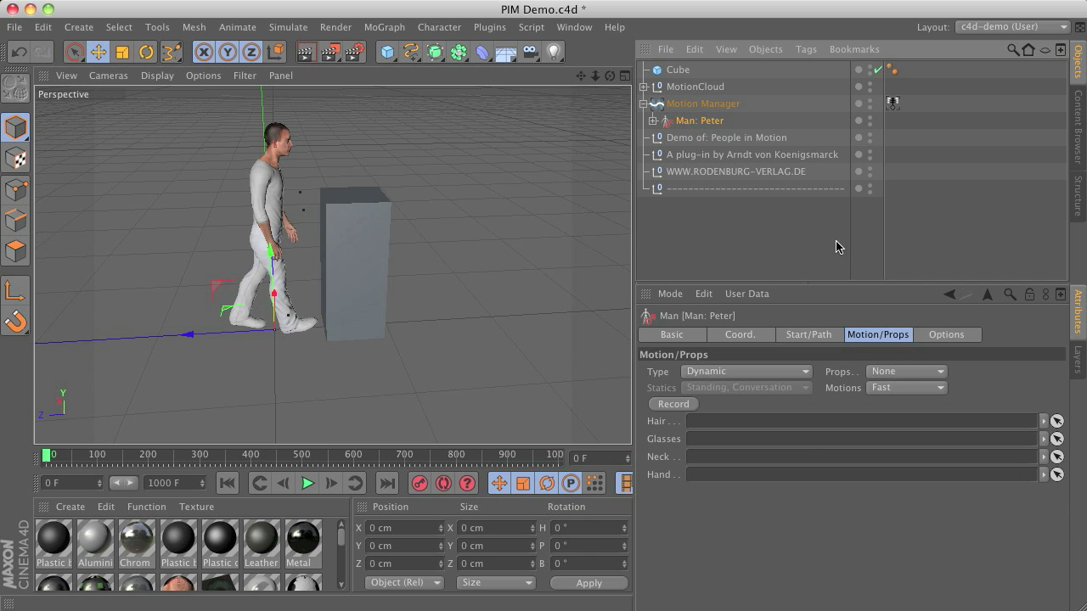
{"action": "left_click", "coordinate": [943, 334]}
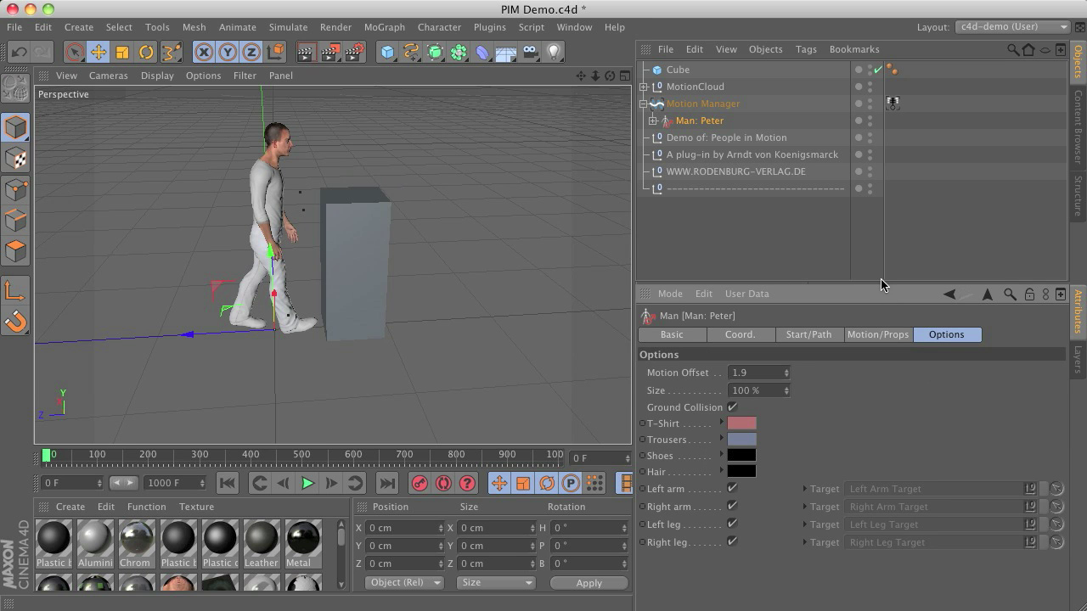
{"action": "left_click_drag", "start_coordinate": [880, 282], "coordinate": [877, 246]}
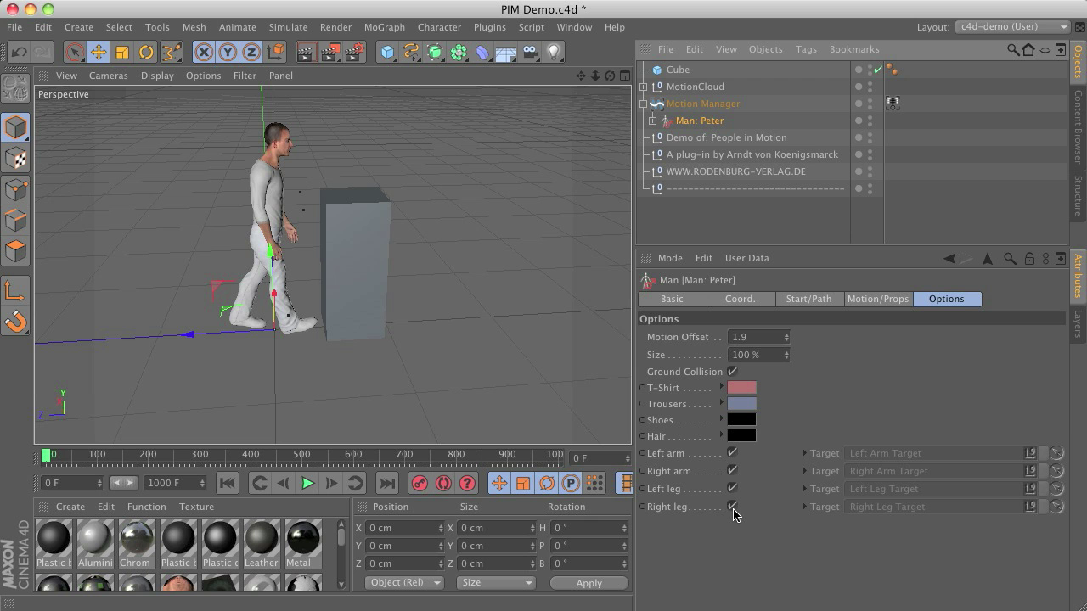
{"action": "left_click", "coordinate": [732, 453]}
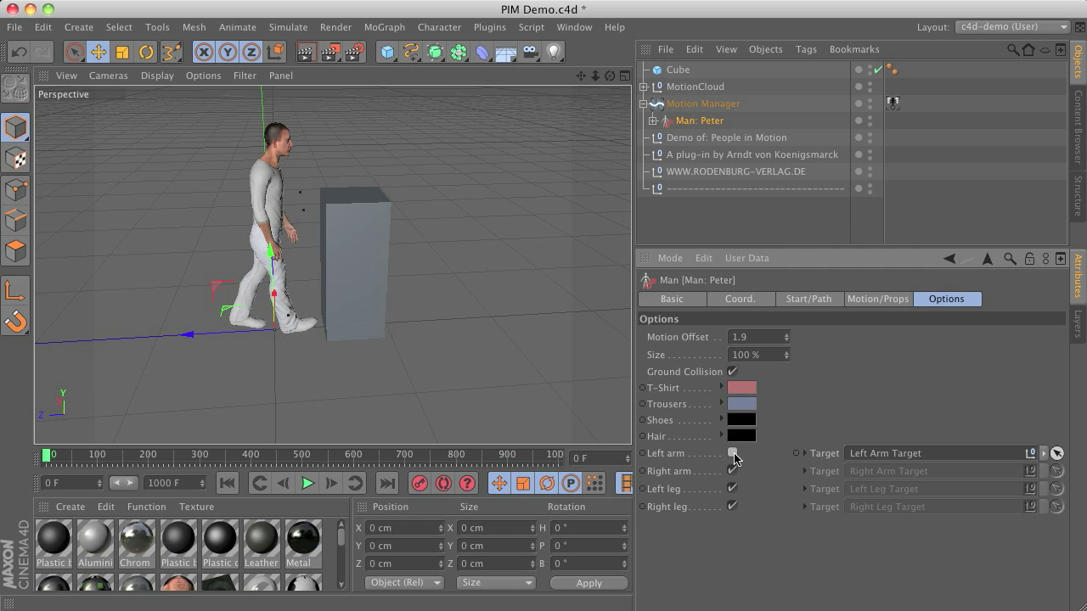
Expand the Man: Peter hierarchy and select the Left Arm Target null.
{"action": "left_click", "coordinate": [653, 121]}
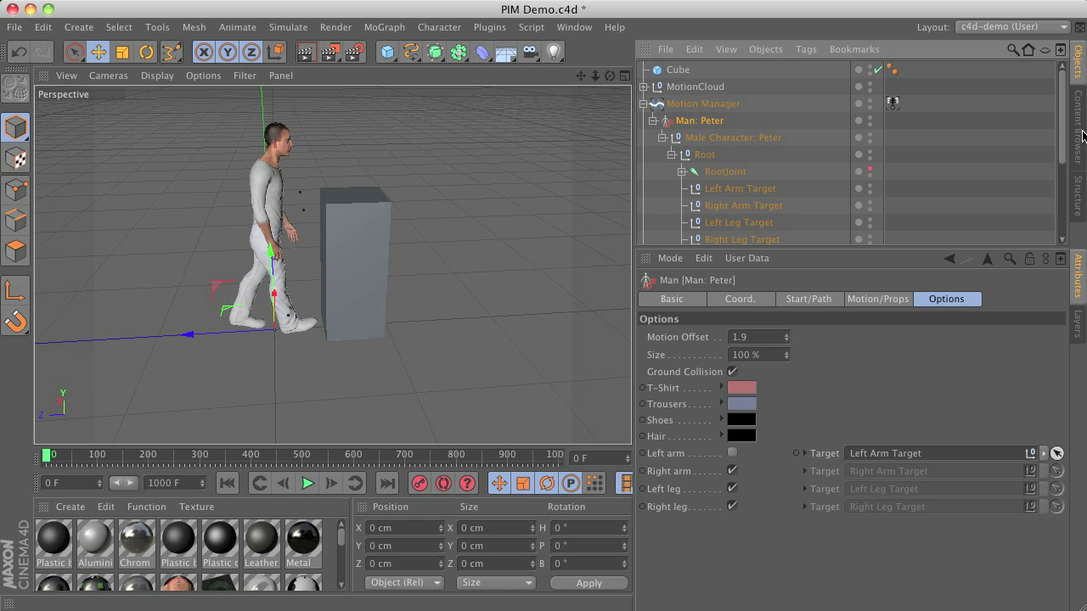
{"action": "left_click_drag", "start_coordinate": [1058, 132], "coordinate": [1059, 148]}
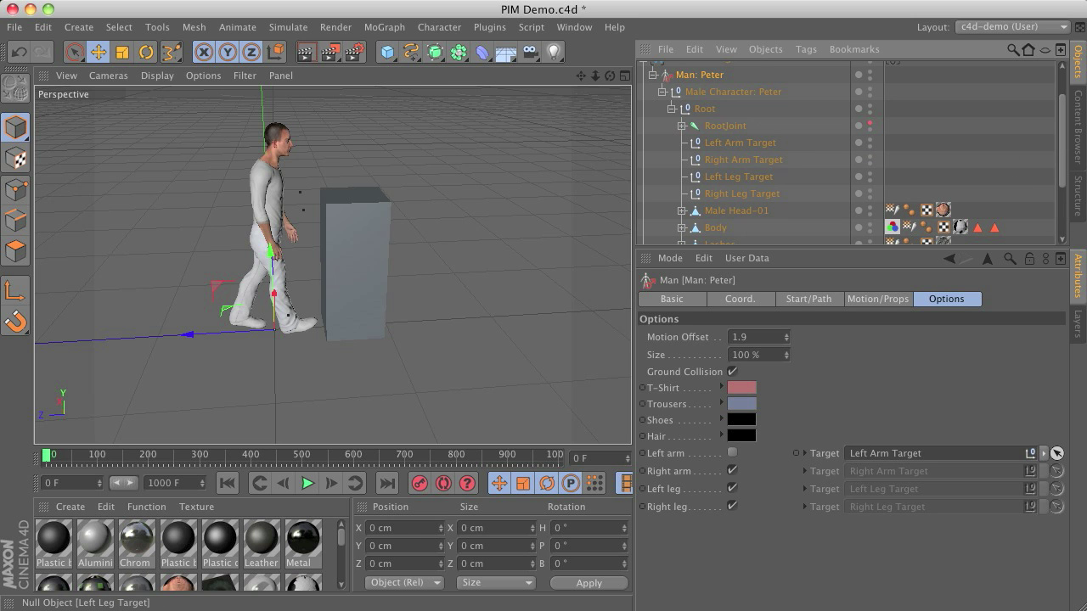
{"action": "scroll", "coordinate": [1066, 156], "scroll_direction": "up", "scroll_amount": 1}
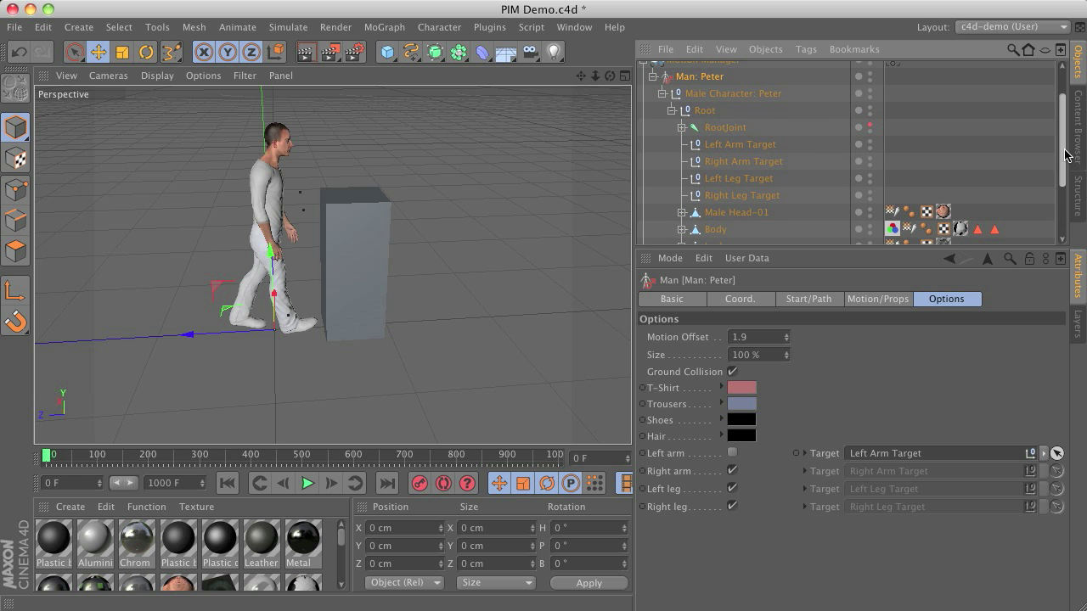
{"action": "left_click", "coordinate": [739, 150]}
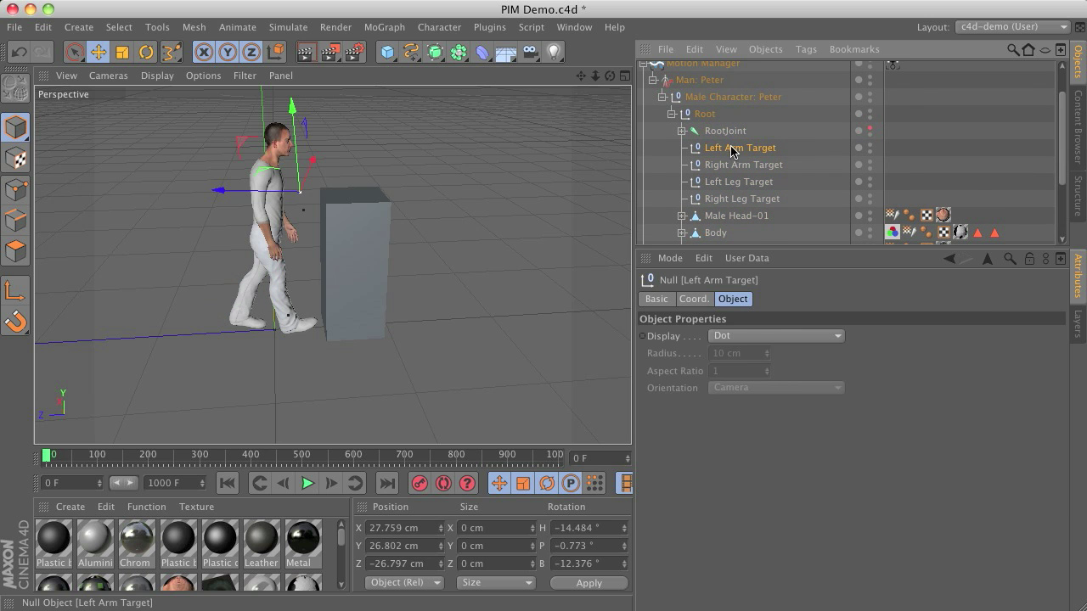
Play the walk animation with the left arm following its target, and return to frame 0.
{"action": "left_click", "coordinate": [307, 483]}
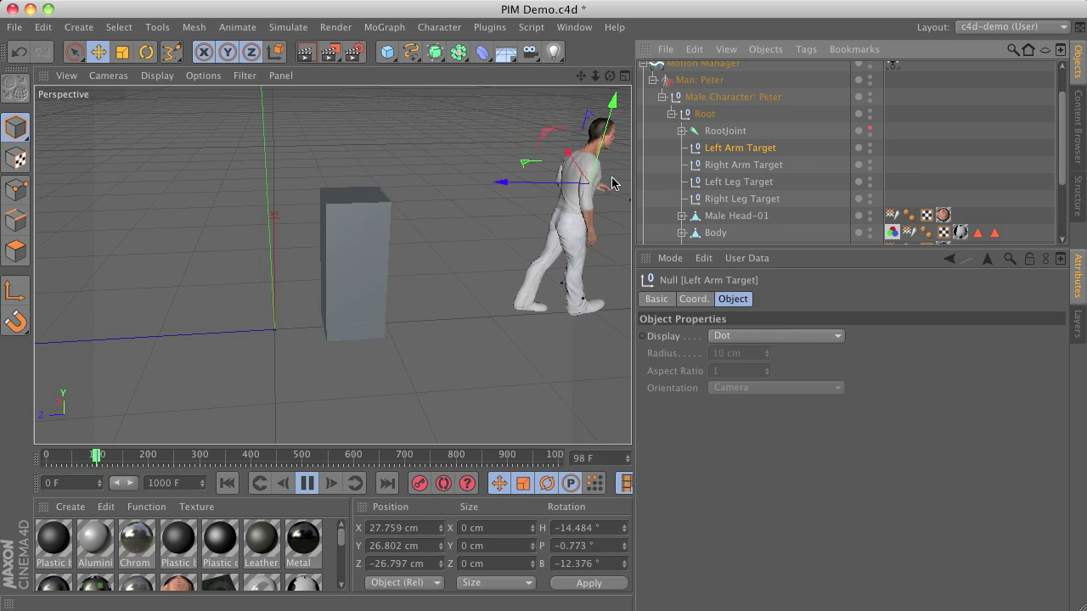
{"action": "left_click", "coordinate": [227, 486]}
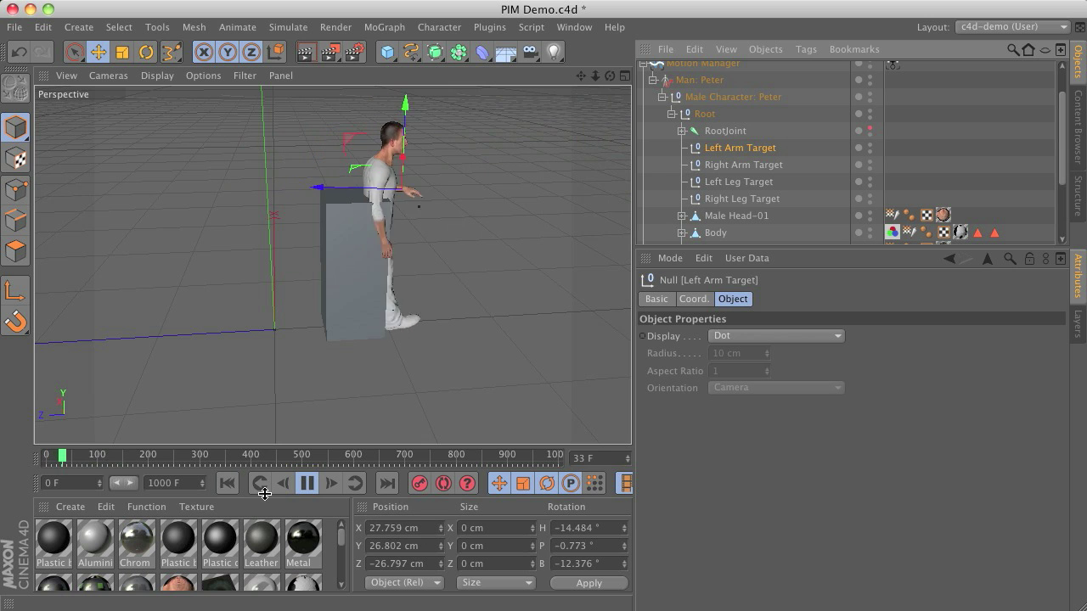
{"action": "left_click", "coordinate": [306, 483]}
{"action": "left_click", "coordinate": [227, 483]}
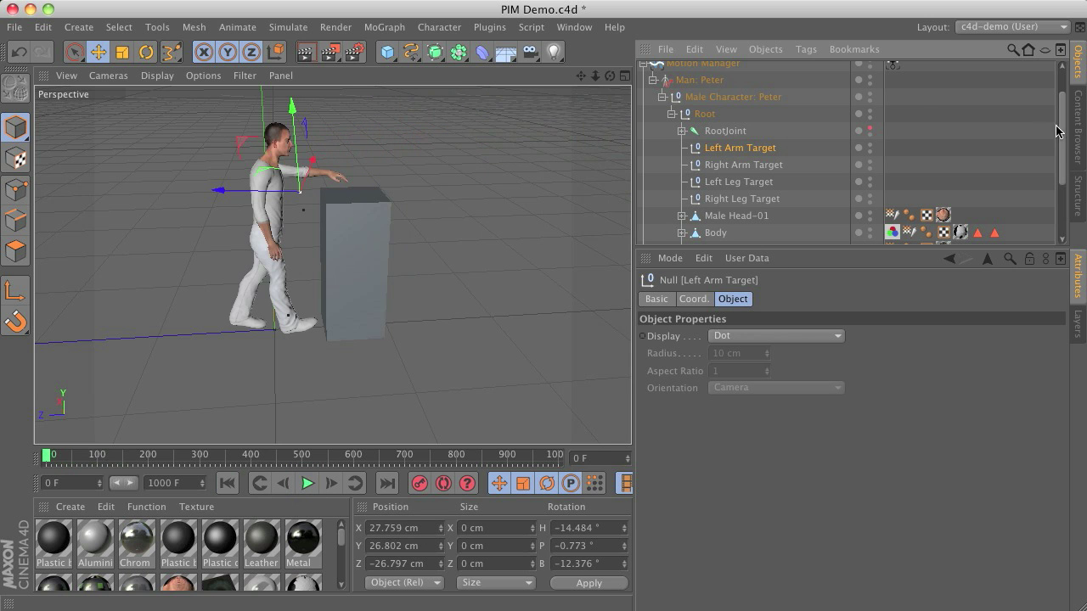
Move the Cube into the Root group of Male Character: Peter, below Right Leg Target, and enlarge the object list.
{"action": "scroll", "coordinate": [1057, 129], "scroll_direction": "up", "scroll_amount": 3}
{"action": "left_click_drag", "start_coordinate": [668, 73], "coordinate": [701, 116]}
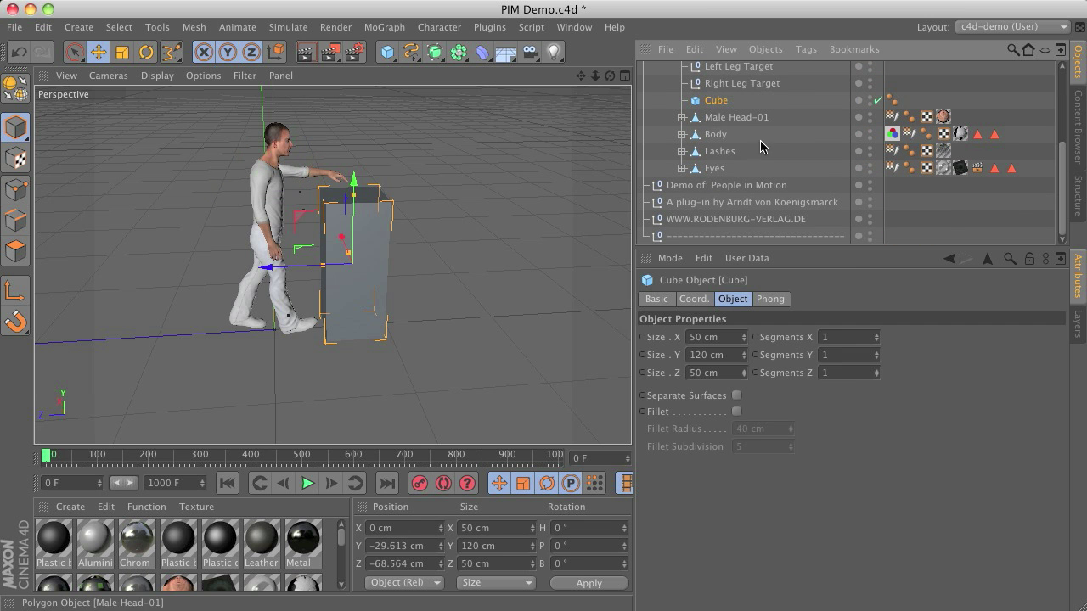
{"action": "left_click_drag", "start_coordinate": [1062, 177], "coordinate": [1062, 133]}
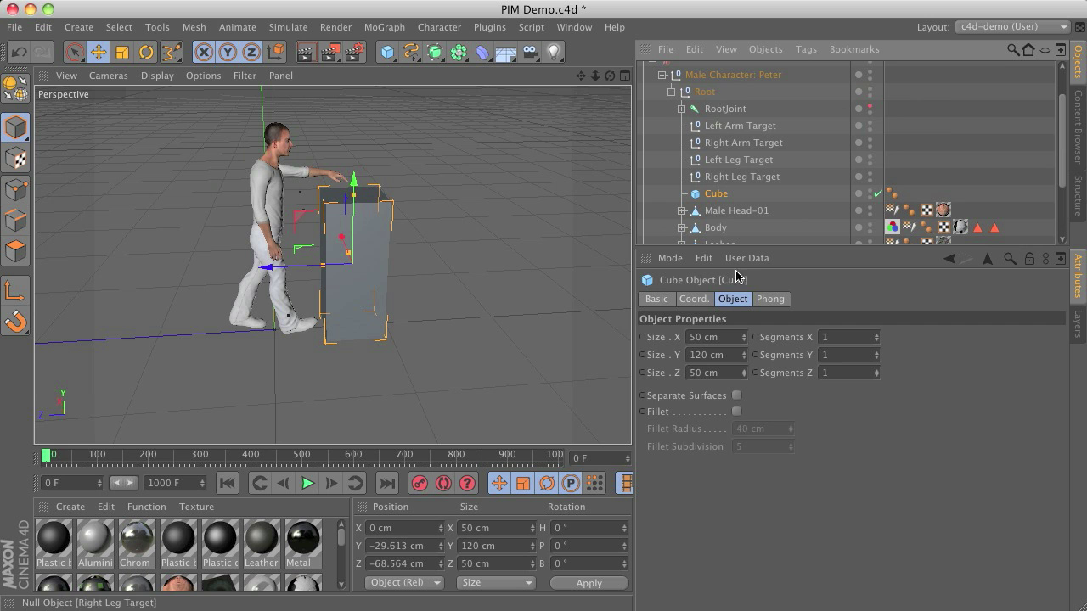
{"action": "left_click_drag", "start_coordinate": [846, 247], "coordinate": [845, 313]}
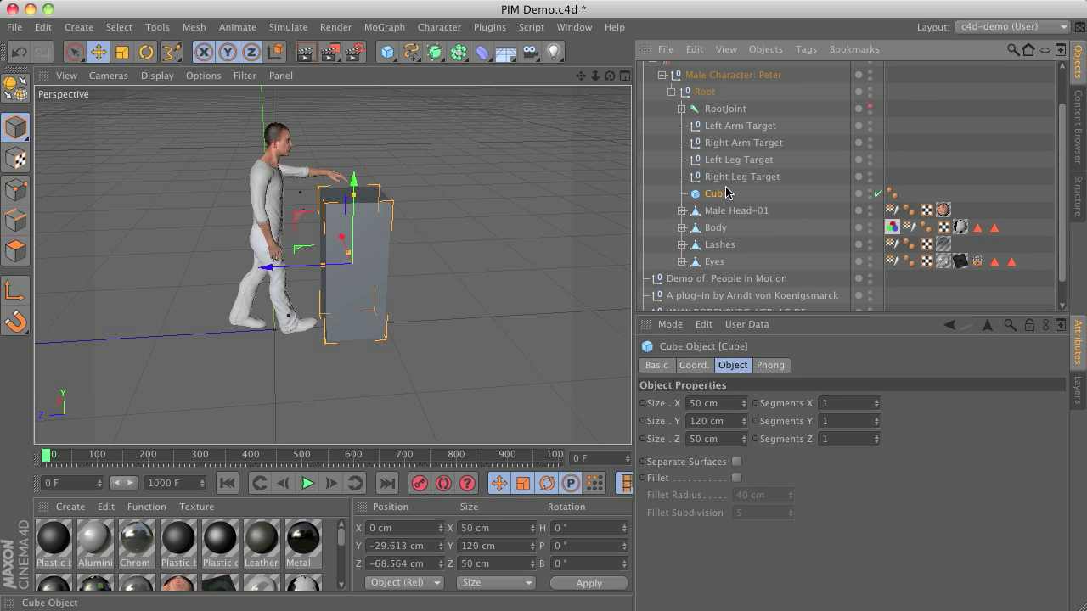
Play the animation to check how the cube travels with the man, and stop at frame 59.
{"action": "left_click", "coordinate": [308, 483]}
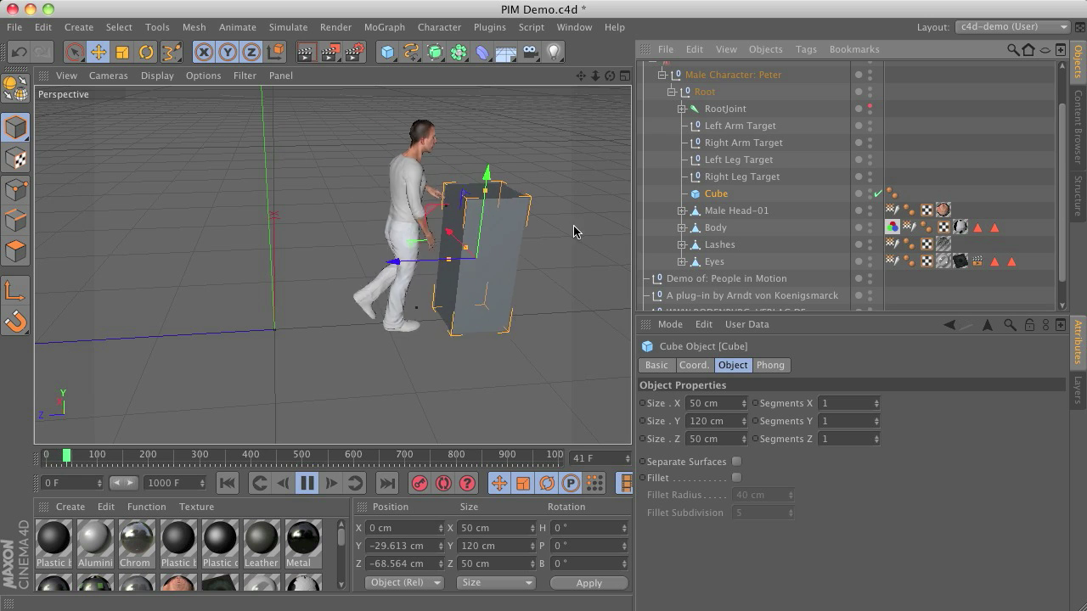
{"action": "key", "text": "F8"}
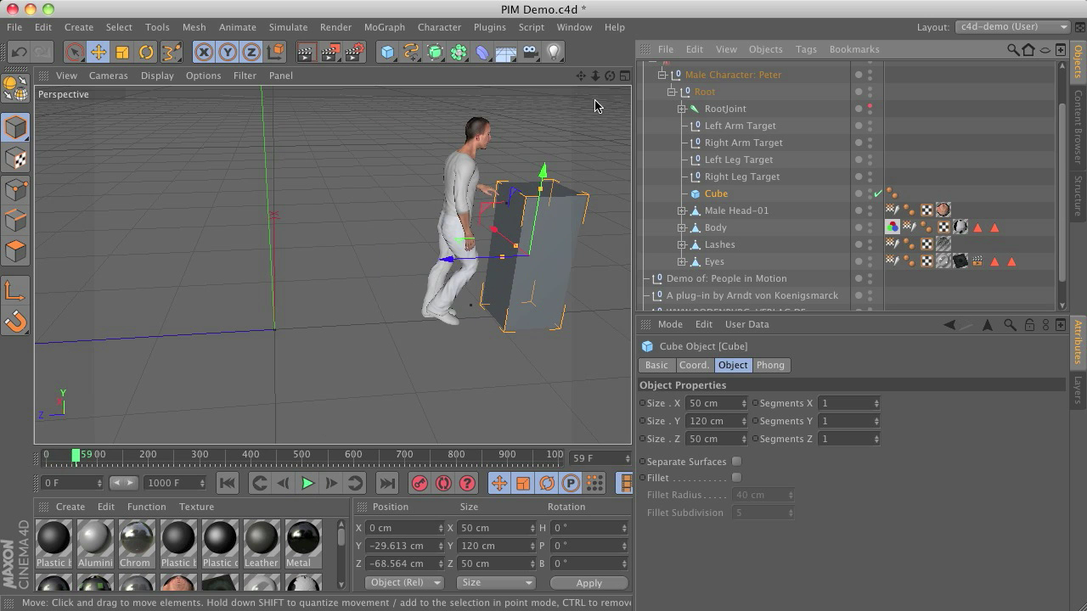
In the front view, during playback, move the Left Arm Target to X 22.593 cm and Y 32.541 cm, at the cube's top edge.
{"action": "left_click", "coordinate": [625, 76]}
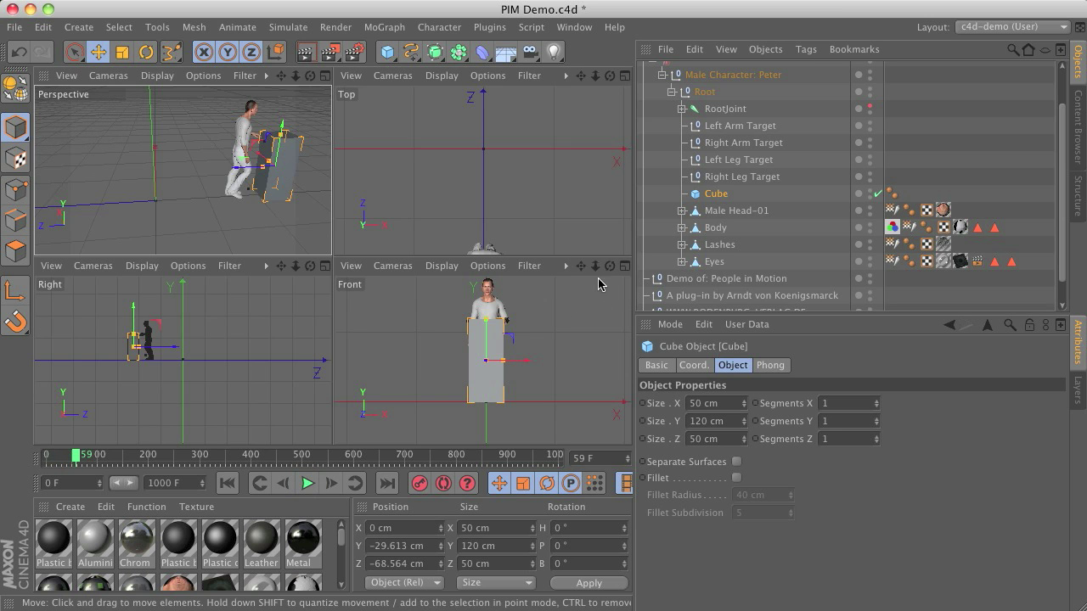
{"action": "left_click", "coordinate": [624, 266]}
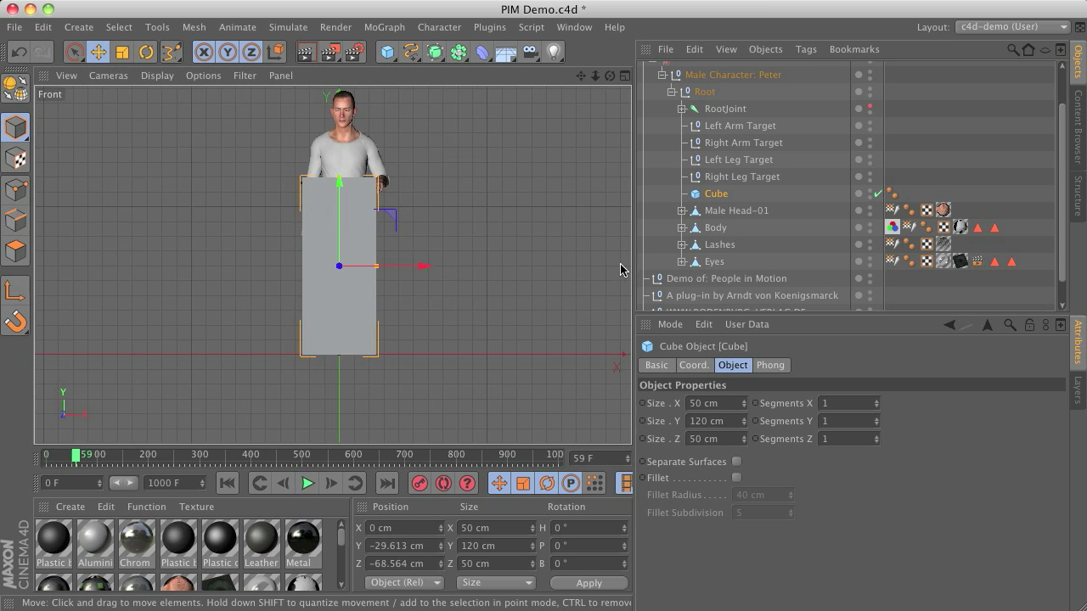
{"action": "left_click", "coordinate": [304, 490]}
{"action": "left_click", "coordinate": [737, 125]}
{"action": "left_click_drag", "start_coordinate": [520, 243], "coordinate": [414, 224]}
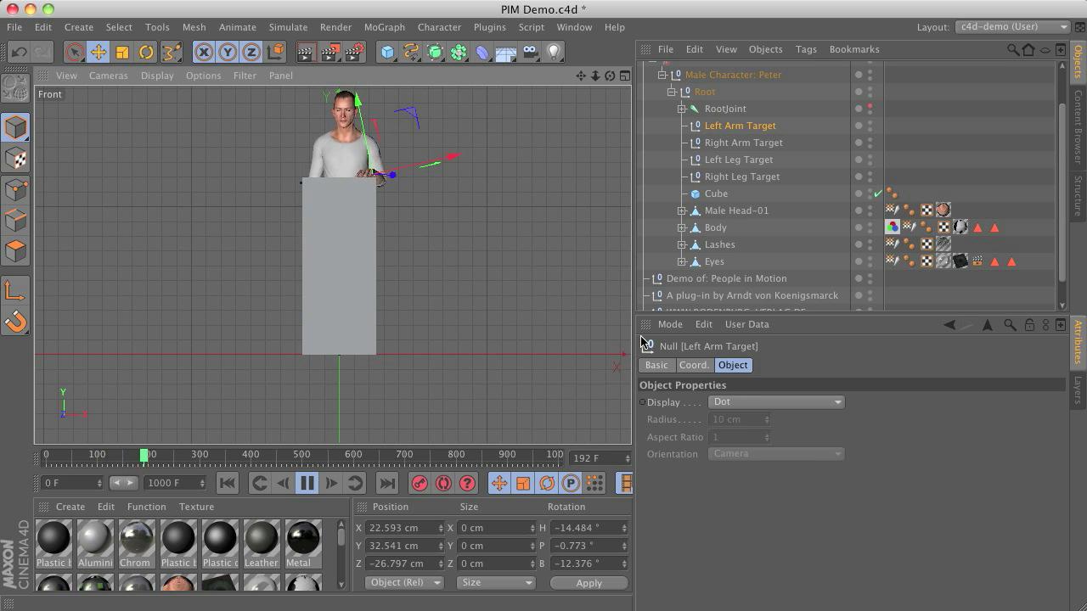
Show all four views and replay the animation from the start to check the left hand against the cube.
{"action": "left_click", "coordinate": [622, 76]}
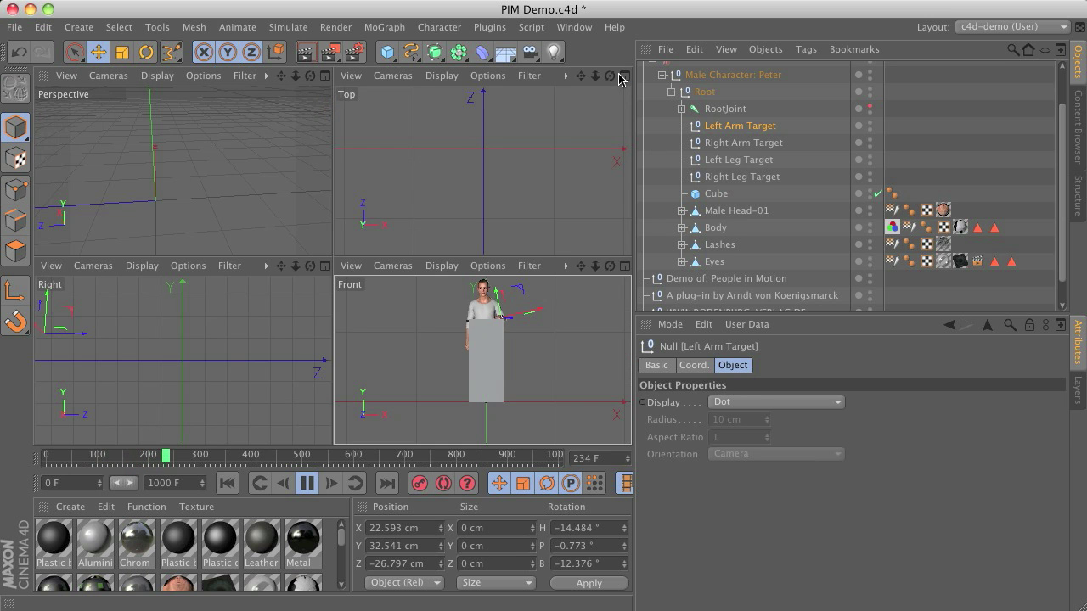
{"action": "left_click", "coordinate": [258, 310]}
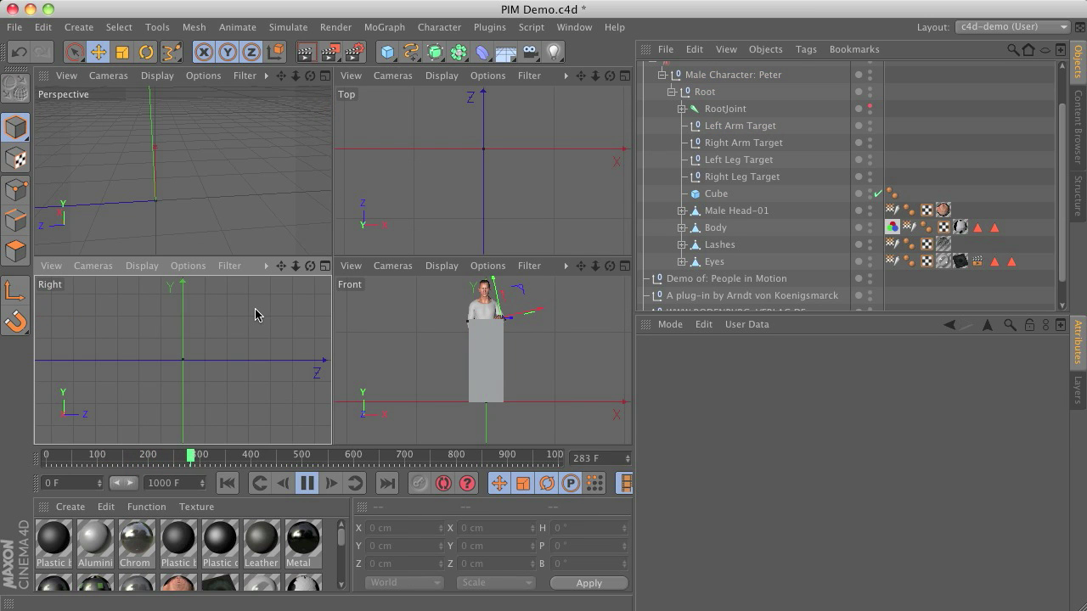
{"action": "left_click", "coordinate": [230, 484]}
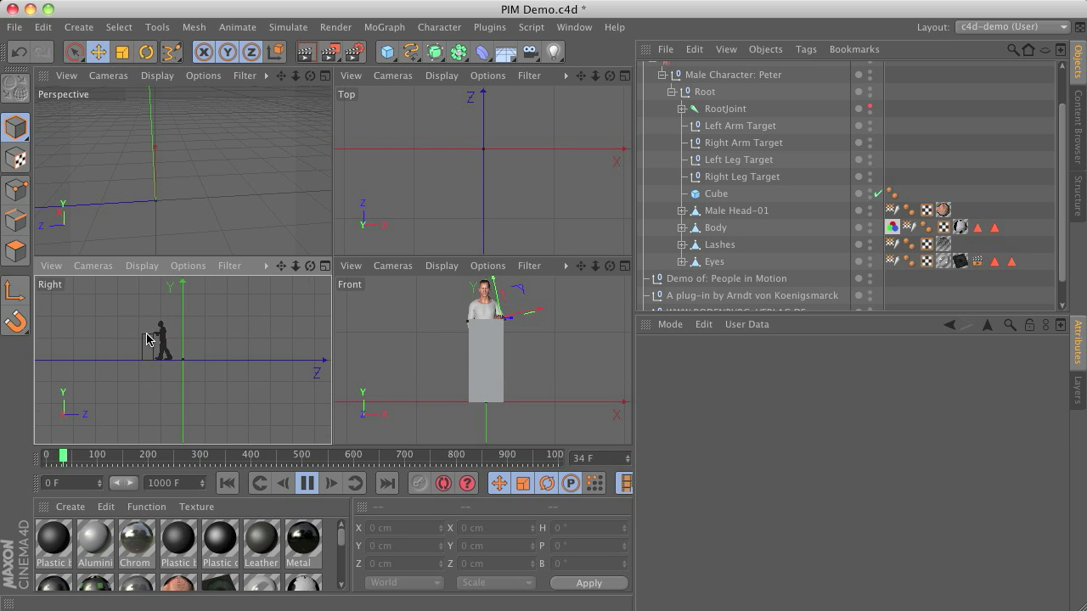
{"action": "scroll", "coordinate": [142, 340], "scroll_direction": "up", "scroll_amount": 5}
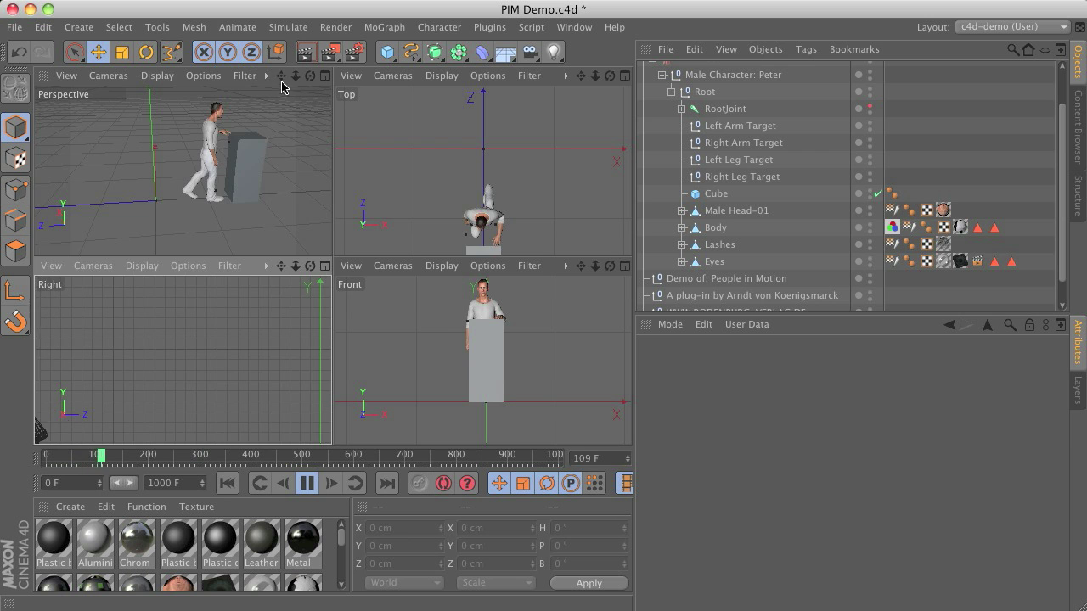
{"action": "left_click", "coordinate": [229, 485]}
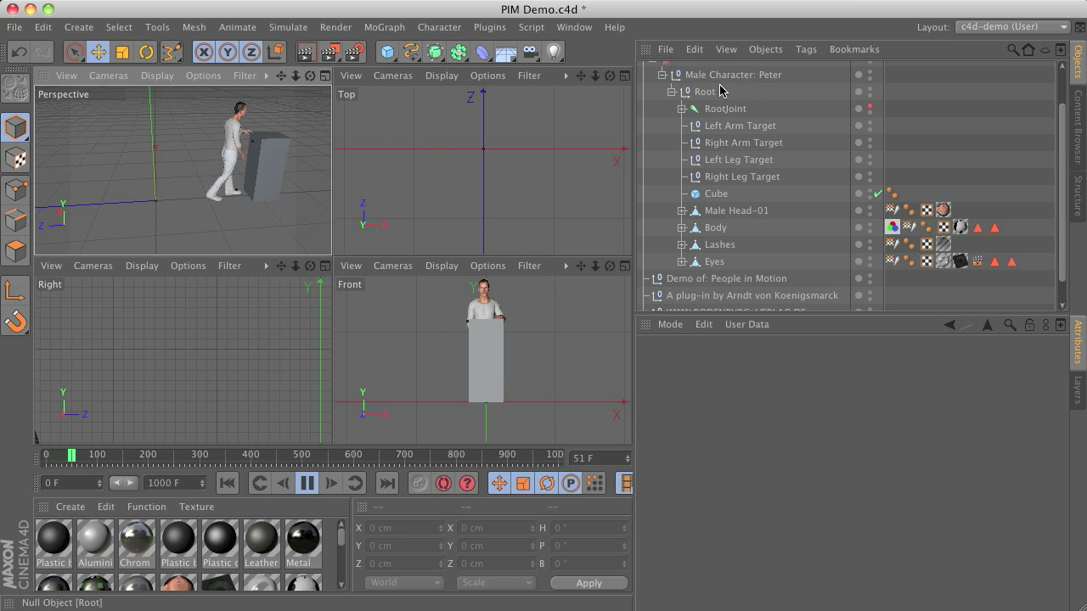
Turn off the Right arm option in Man: Peter's Options so that arm's target can be used.
{"action": "scroll", "coordinate": [722, 85], "scroll_direction": "up", "scroll_amount": 3}
{"action": "left_click", "coordinate": [700, 103]}
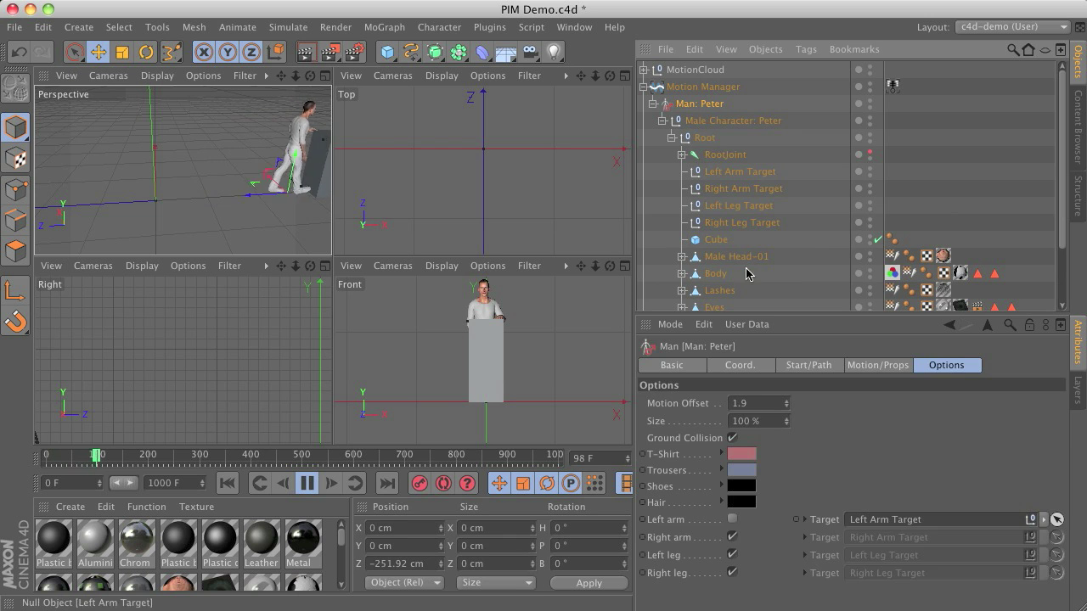
{"action": "left_click", "coordinate": [731, 536]}
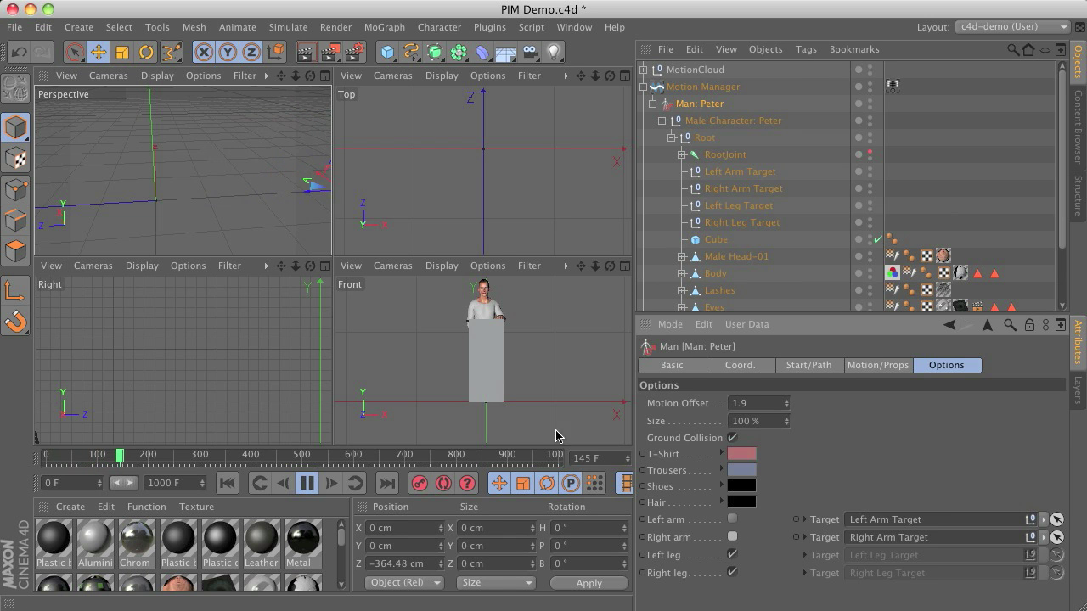
Raise the Right Arm Target to Y 31.788 cm in the front view to lift the right hand onto the cube's top.
{"action": "left_click", "coordinate": [259, 483]}
{"action": "left_click", "coordinate": [774, 187]}
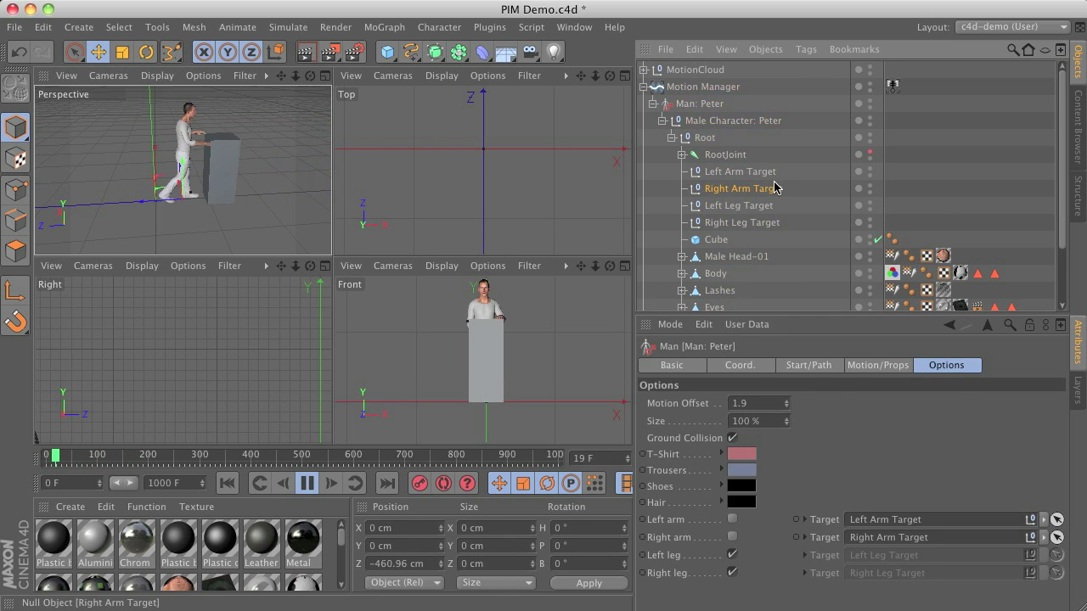
{"action": "left_click", "coordinate": [571, 298]}
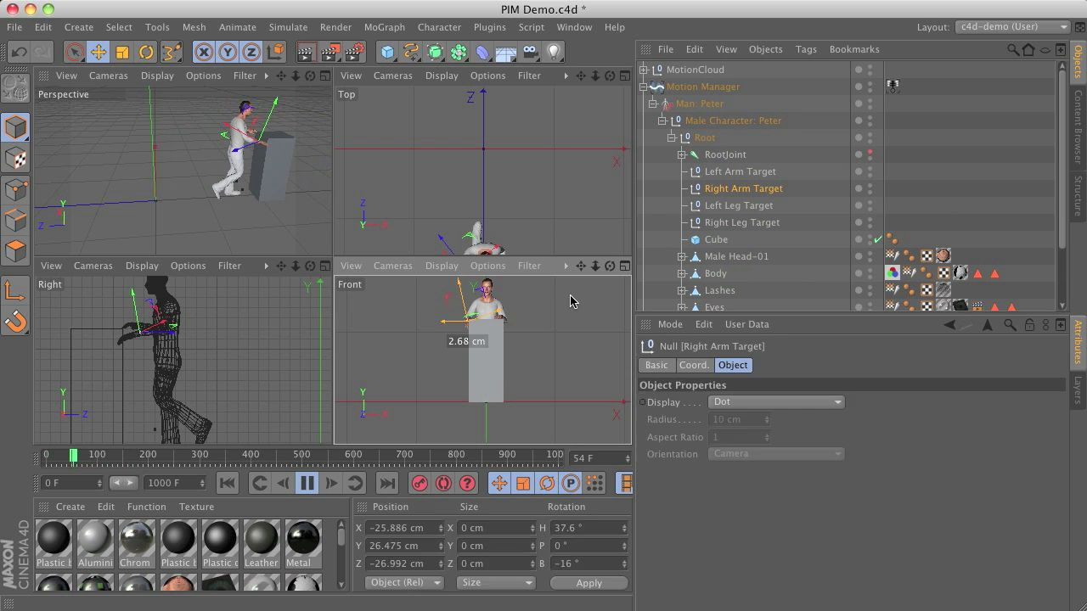
{"action": "left_click", "coordinate": [480, 331]}
{"action": "left_click_drag", "start_coordinate": [480, 331], "coordinate": [458, 350]}
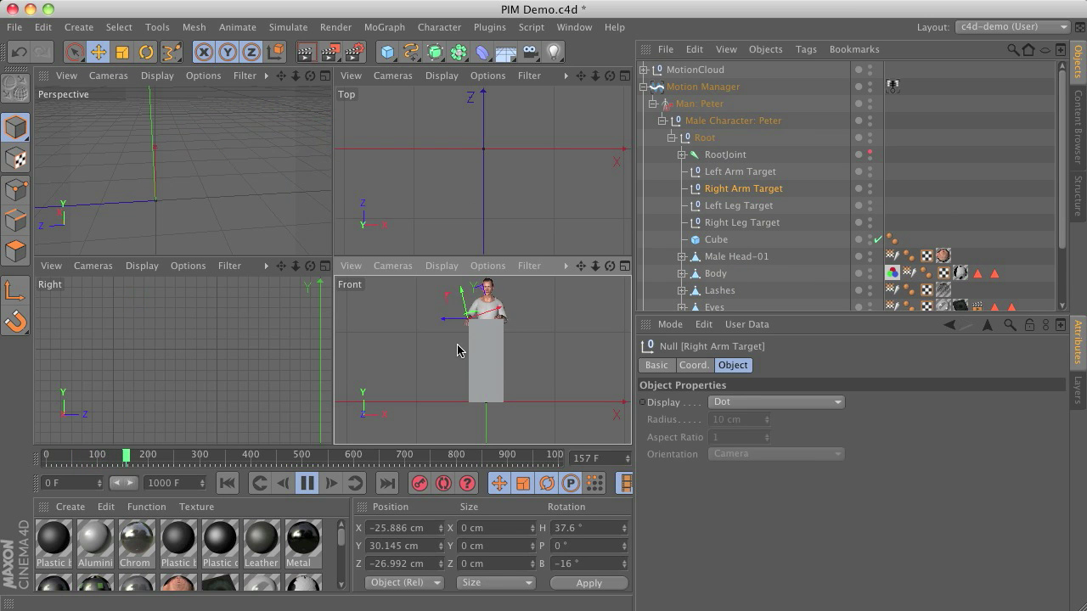
{"action": "scroll", "coordinate": [462, 339], "scroll_direction": "up", "scroll_amount": 5}
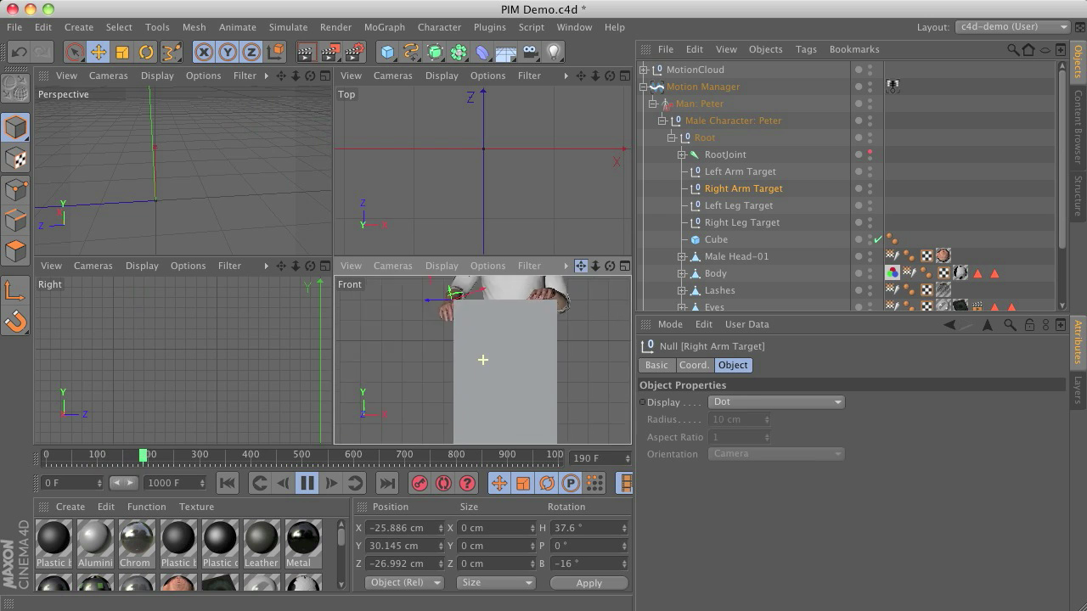
{"action": "scroll", "coordinate": [482, 360], "scroll_direction": "down", "scroll_amount": 5}
{"action": "left_click_drag", "start_coordinate": [437, 374], "coordinate": [441, 407]}
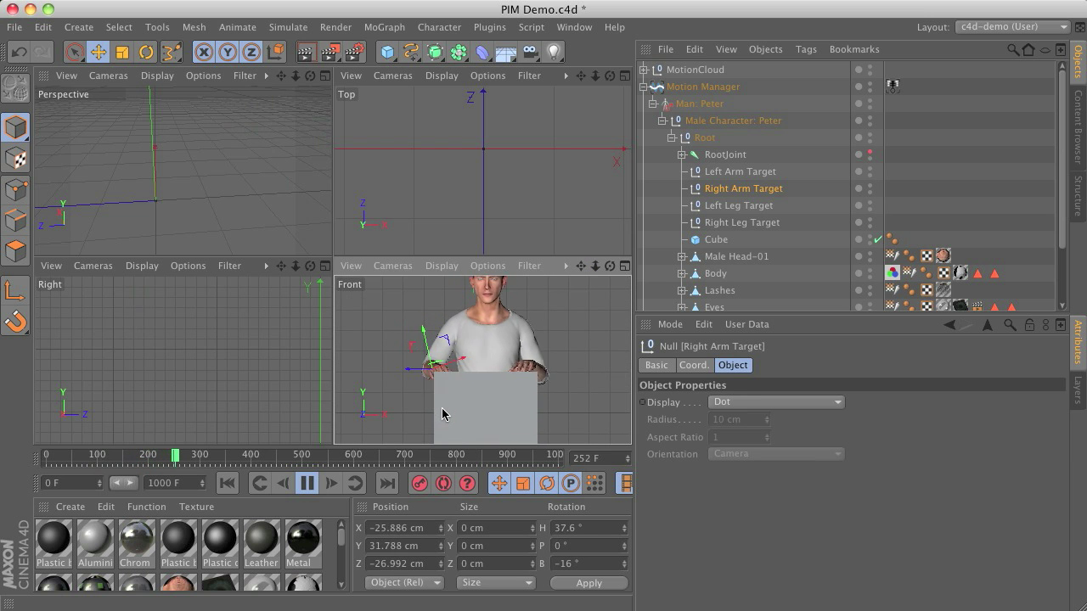
Rotate the Right Arm Target to H 34.82°, P 15.185°, B 4.636° and the Left Arm Target to H -23.745°, P -1.868°, B -5.222°.
{"action": "left_click", "coordinate": [146, 53]}
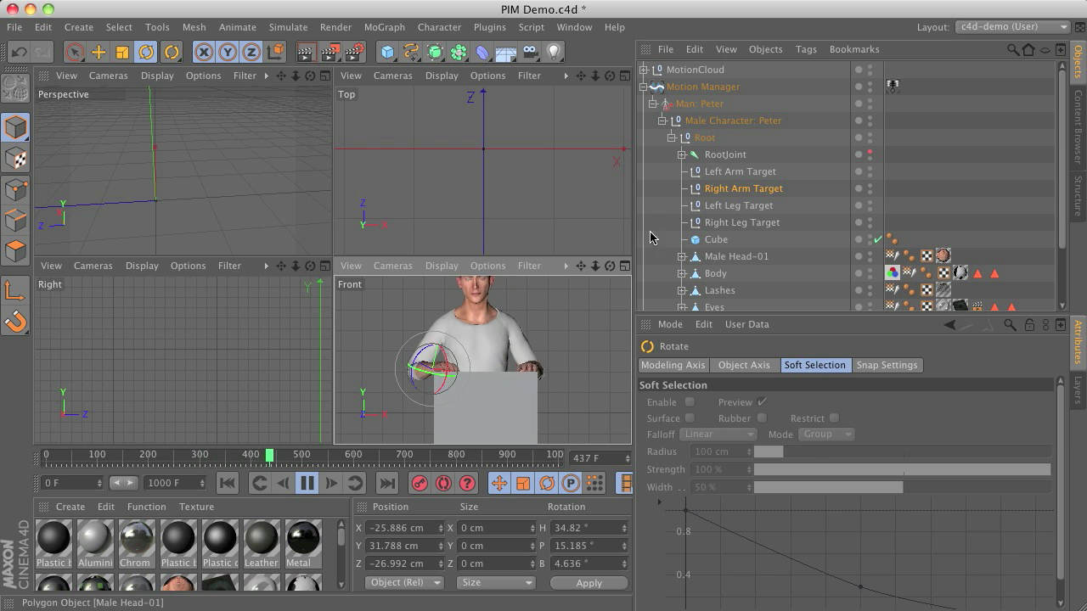
{"action": "left_click", "coordinate": [735, 171]}
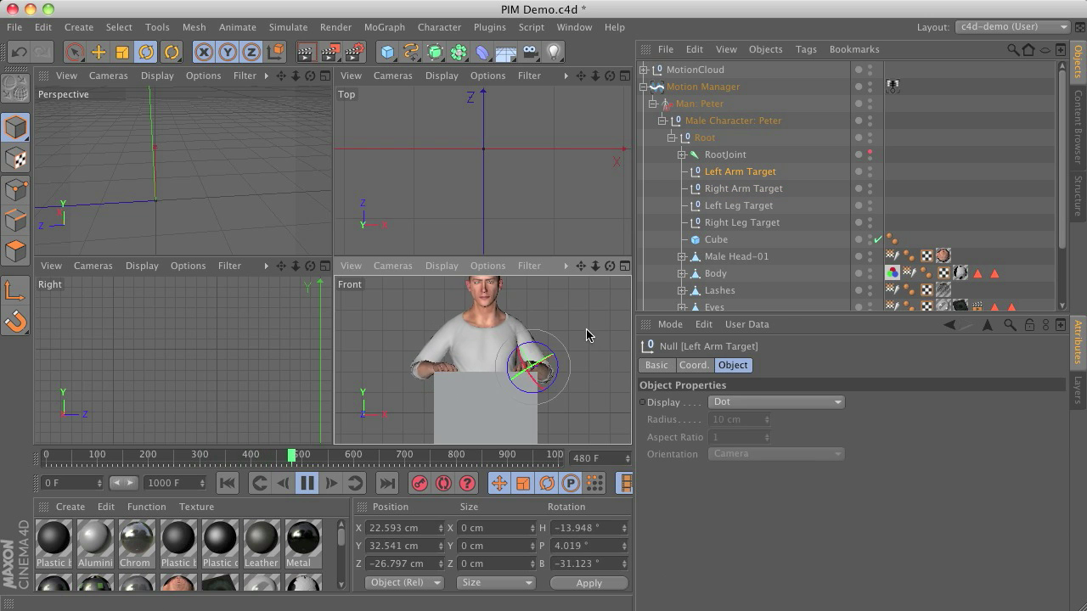
{"action": "left_click_drag", "start_coordinate": [552, 380], "coordinate": [505, 366]}
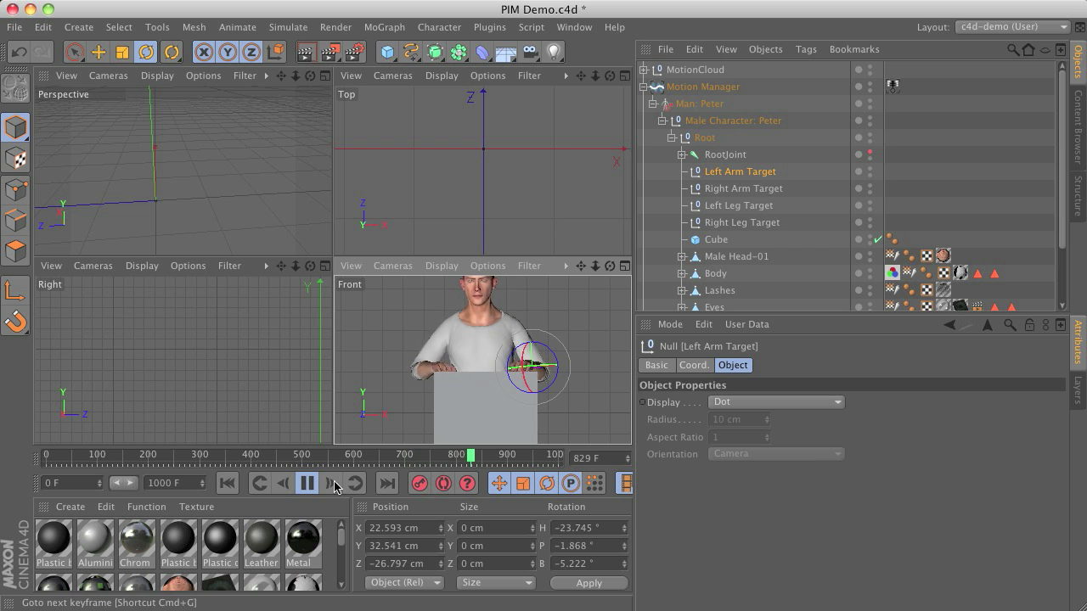
{"action": "left_click", "coordinate": [307, 482]}
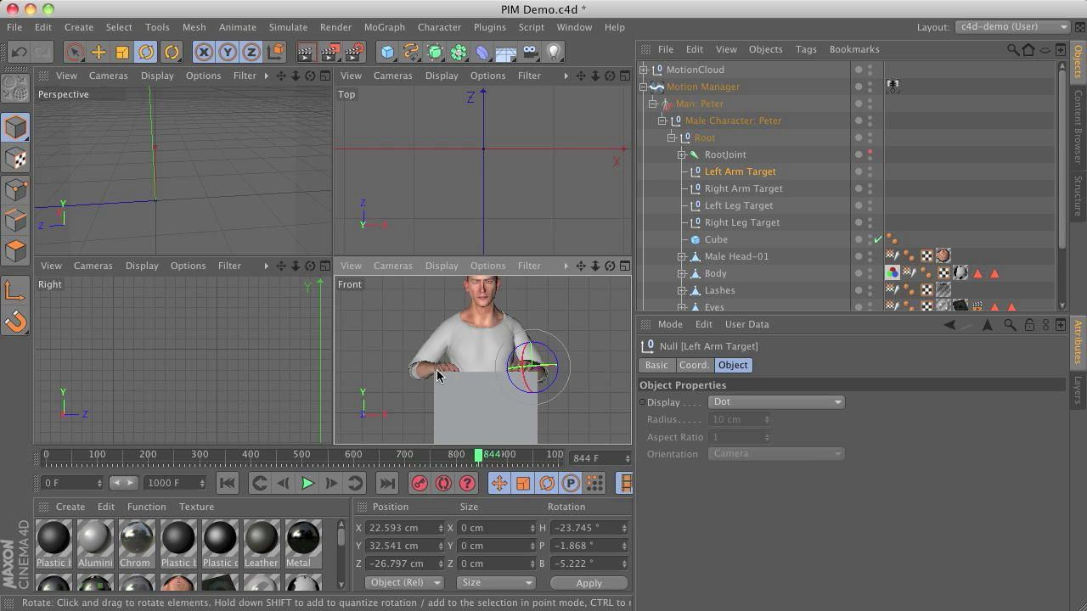
Examine the settings of Motion Manager and Man: Peter, and expand RootJoint to inspect the joint hierarchy.
{"action": "left_click", "coordinate": [695, 90]}
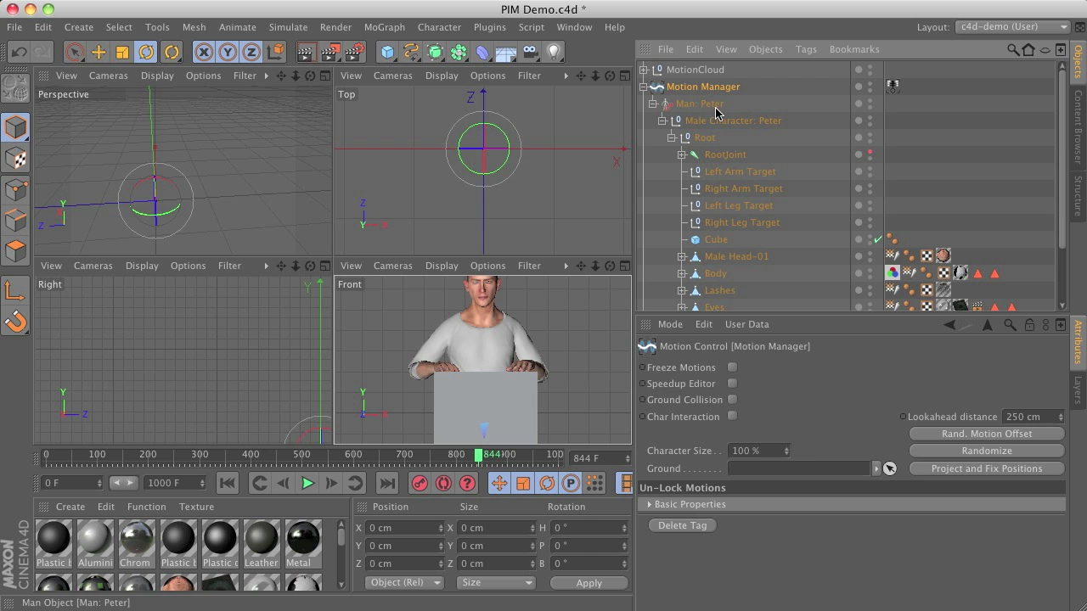
{"action": "left_click", "coordinate": [713, 106]}
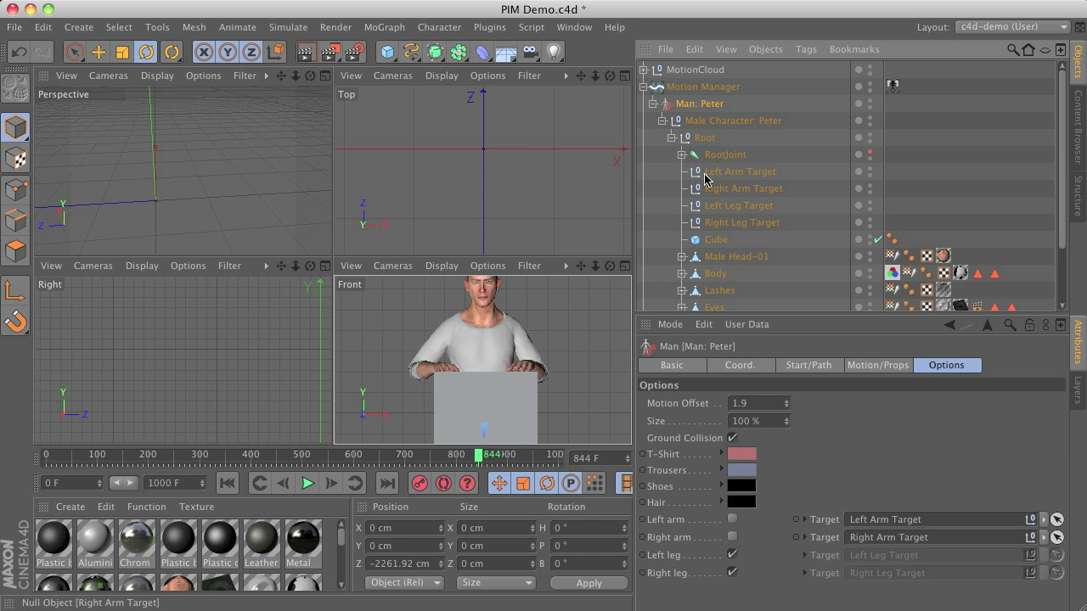
{"action": "left_click", "coordinate": [681, 155]}
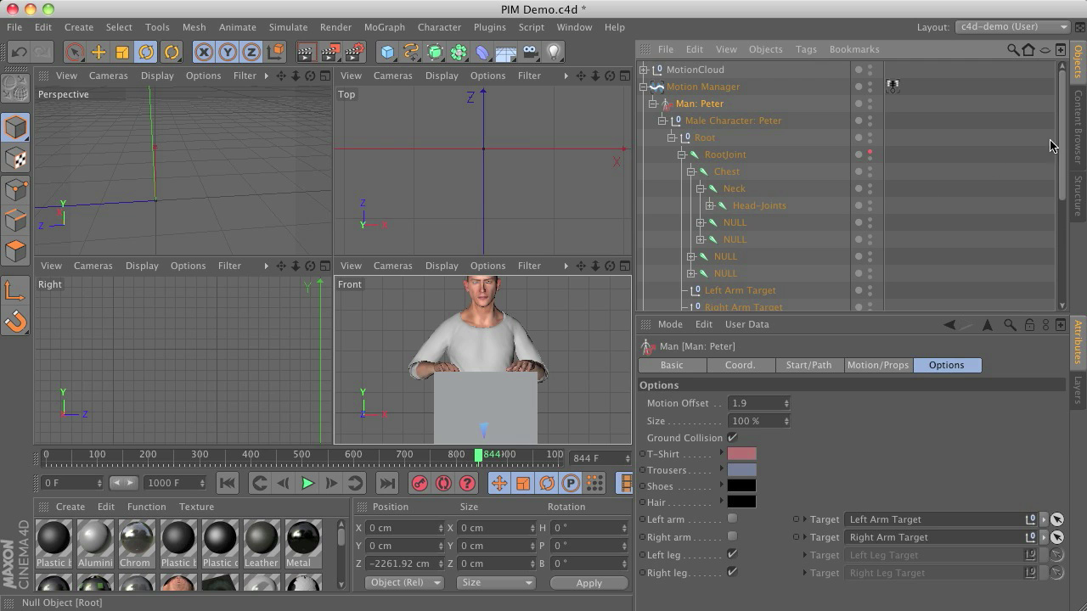
{"action": "left_click_drag", "start_coordinate": [1059, 143], "coordinate": [1058, 177]}
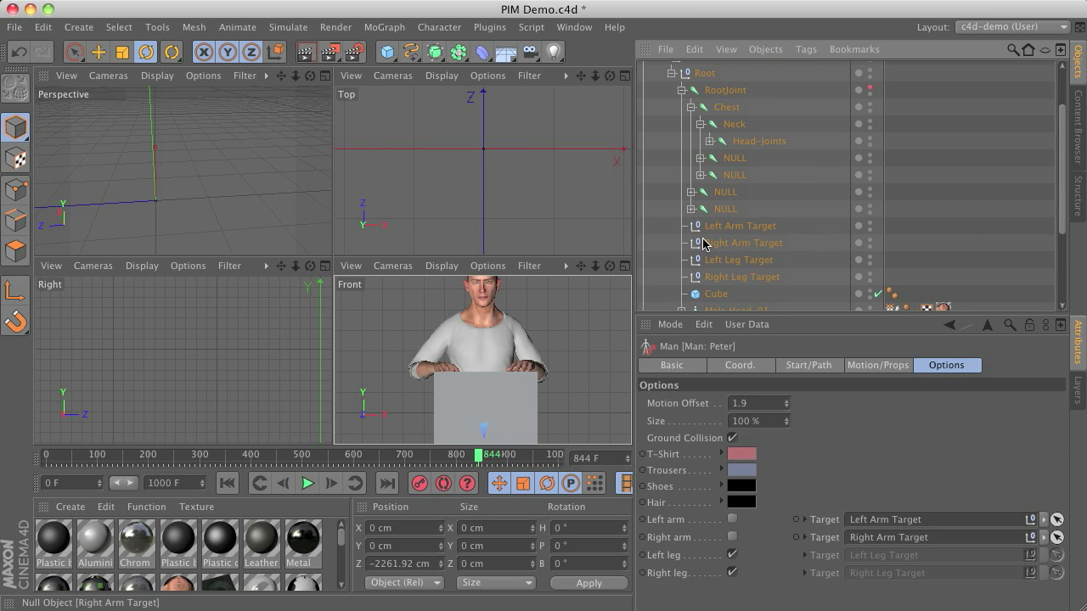
Rotate the left-hand joints Pinky1_L to H 10.555°, P -13.686°, B 342.432° and Ring1_L to H 8.395°, P -6.842°, B 346.881°.
{"action": "left_click", "coordinate": [699, 159]}
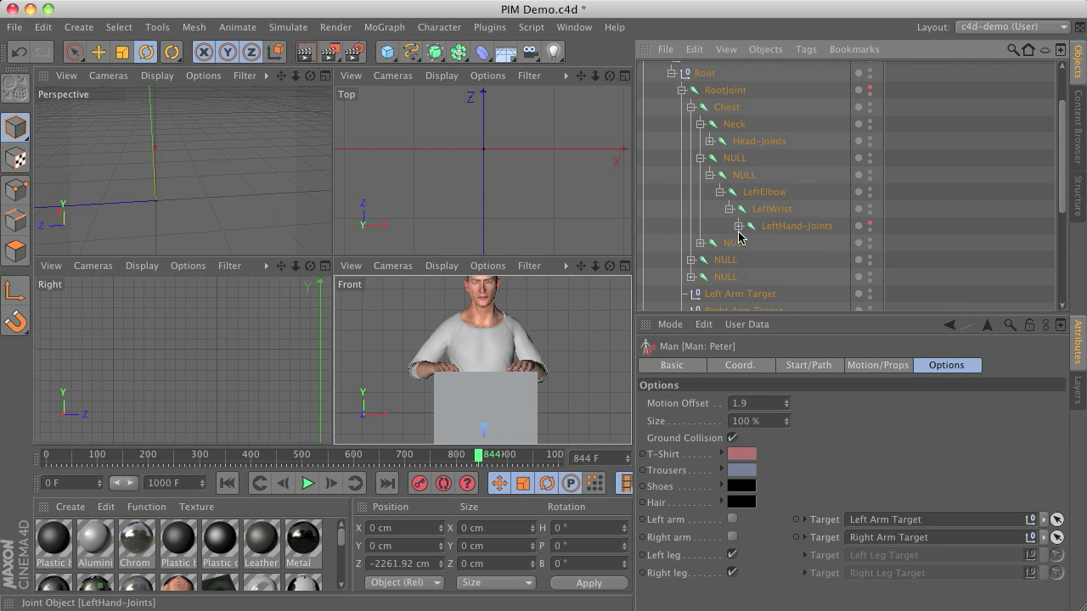
{"action": "left_click", "coordinate": [738, 226]}
{"action": "mouse_move", "coordinate": [1062, 145]}
{"action": "left_mouse_down"}
{"action": "mouse_move", "coordinate": [1062, 222]}
{"action": "mouse_move", "coordinate": [1061, 151]}
{"action": "left_mouse_up"}
{"action": "left_click", "coordinate": [813, 197]}
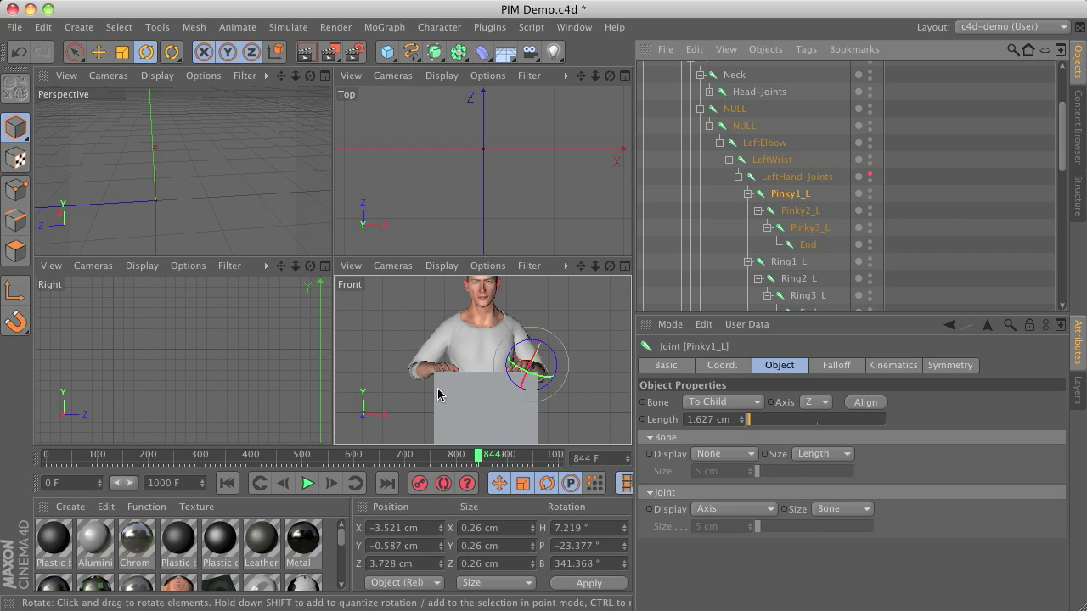
{"action": "scroll", "coordinate": [520, 367], "scroll_direction": "up", "scroll_amount": 5}
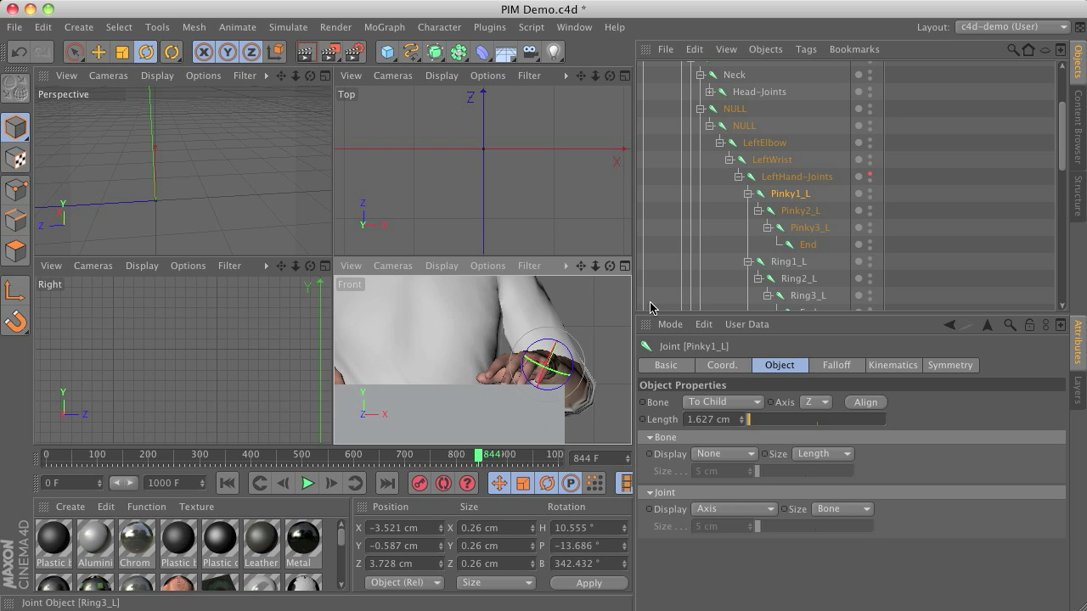
{"action": "left_click", "coordinate": [787, 263]}
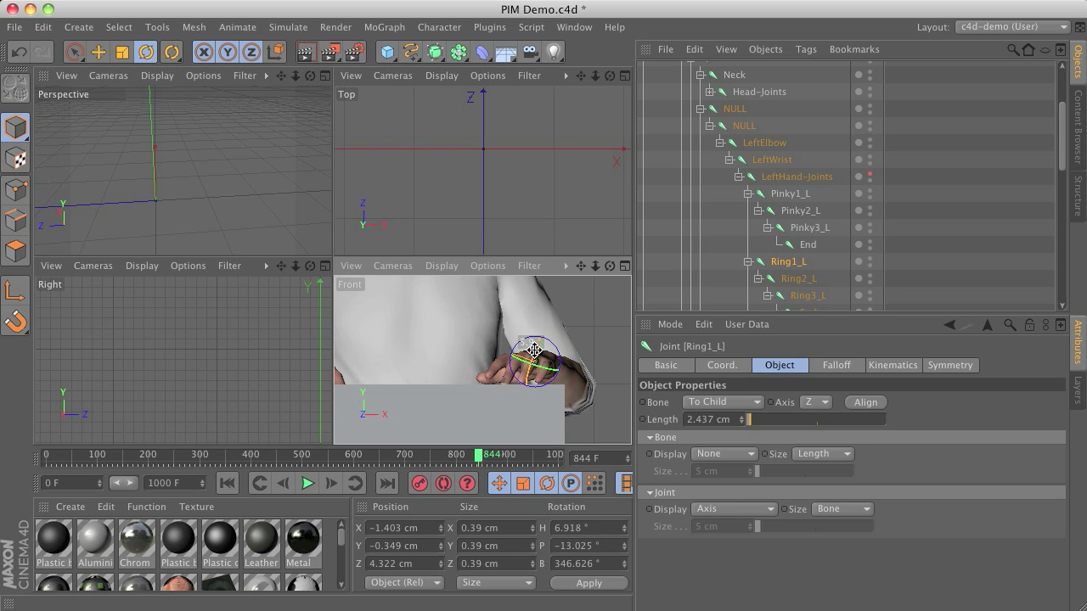
Play the animation to check the hands on the cube, stop it at the start and advance to frame 1.
{"action": "left_click", "coordinate": [307, 485]}
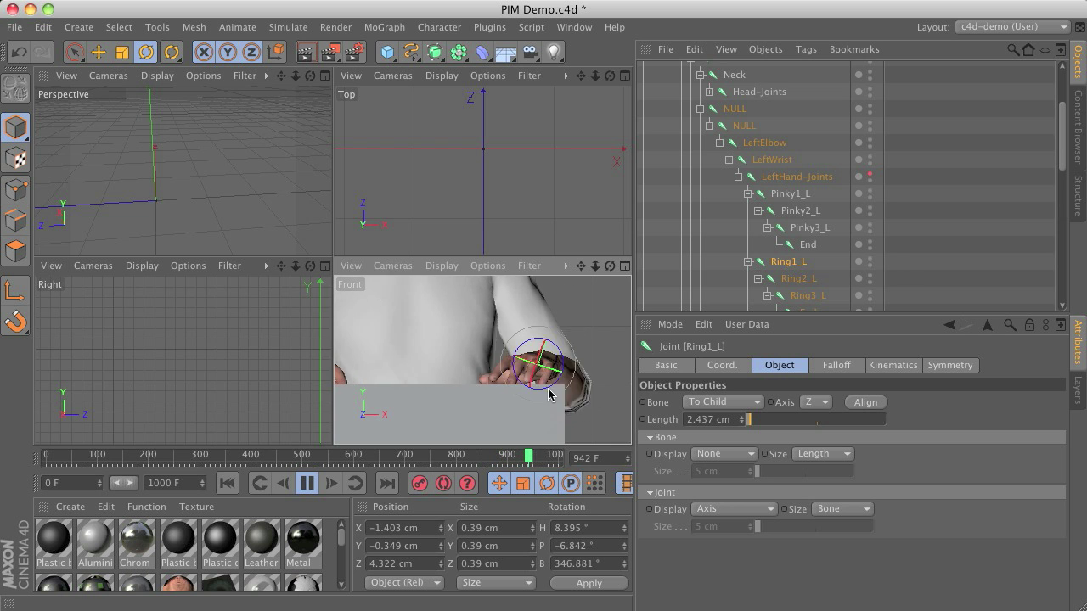
{"action": "scroll", "coordinate": [707, 146], "scroll_direction": "up", "scroll_amount": 5}
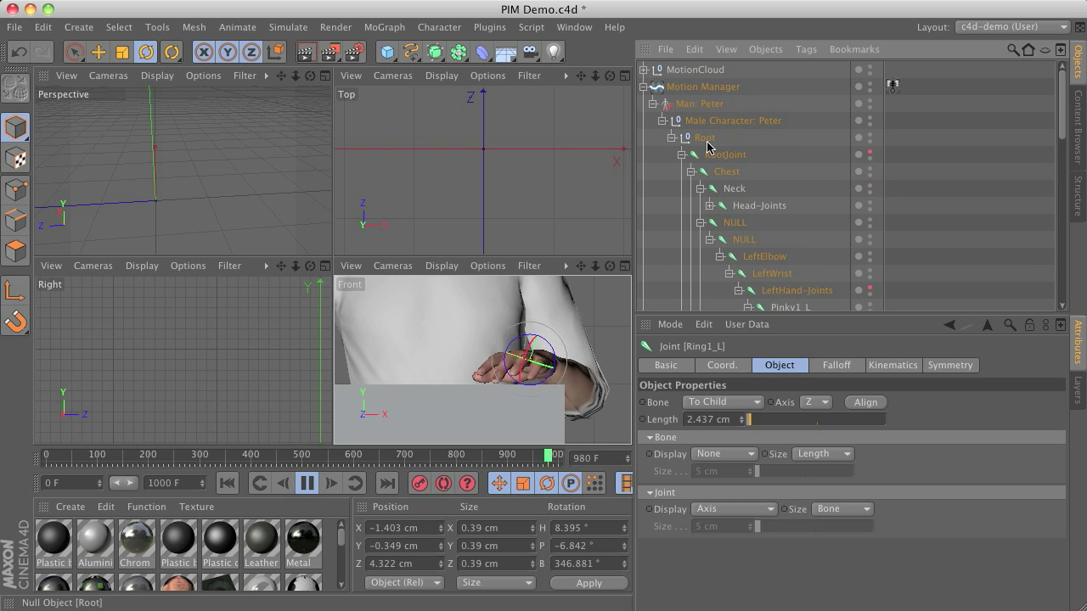
{"action": "left_click", "coordinate": [700, 103]}
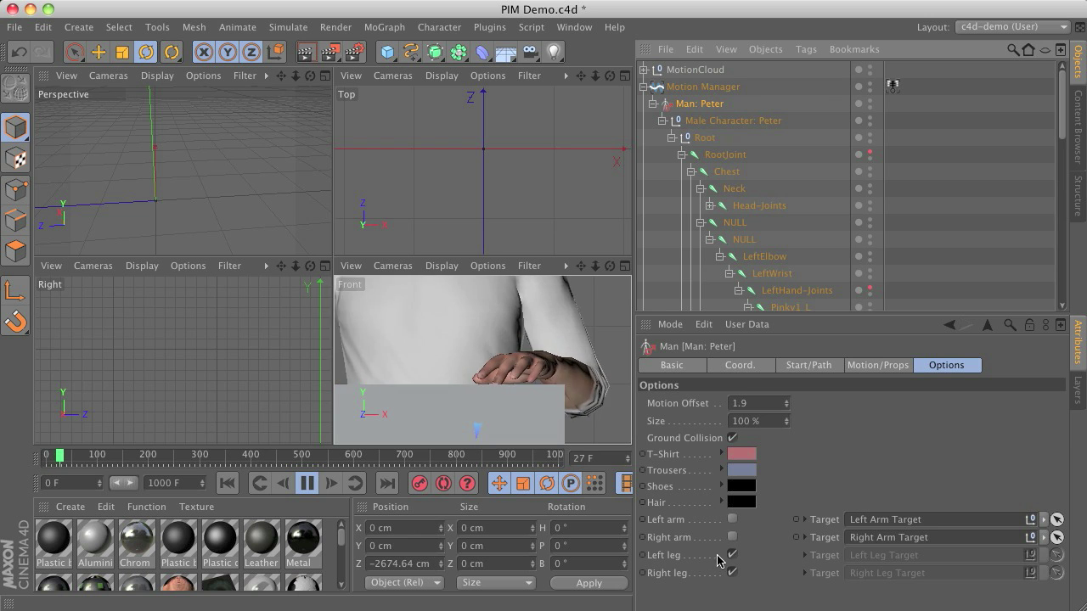
{"action": "left_click", "coordinate": [227, 486]}
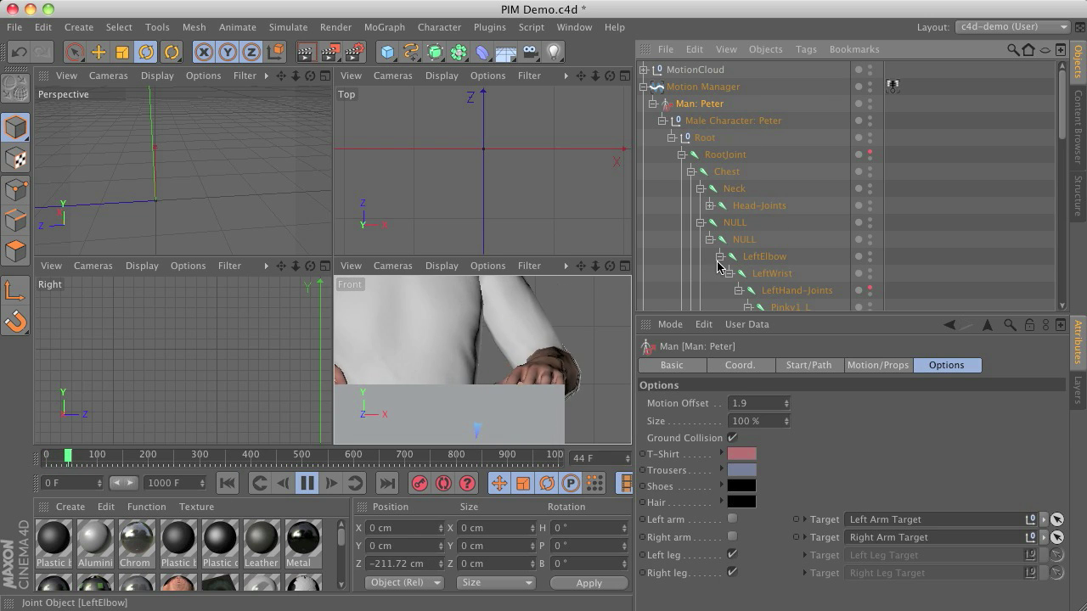
{"action": "left_click", "coordinate": [309, 485]}
{"action": "left_click", "coordinate": [227, 482]}
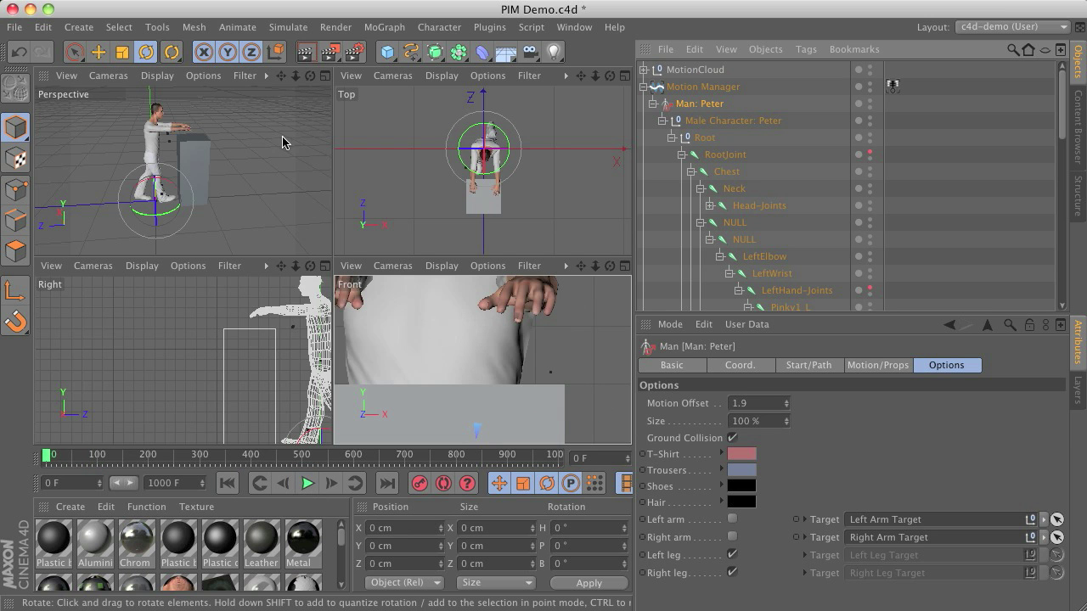
{"action": "left_click", "coordinate": [331, 484]}
{"action": "left_click_drag", "start_coordinate": [310, 76], "coordinate": [205, 118]}
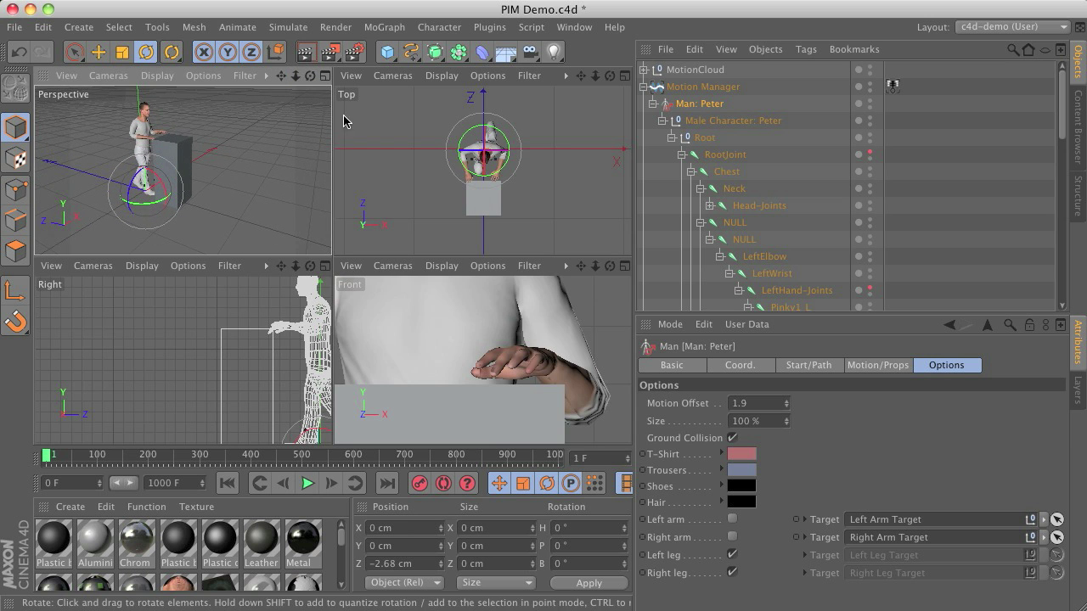
Show Man: Peter's options again and collapse the RootJoint hierarchy beneath the character's Root.
{"action": "key", "text": "e"}
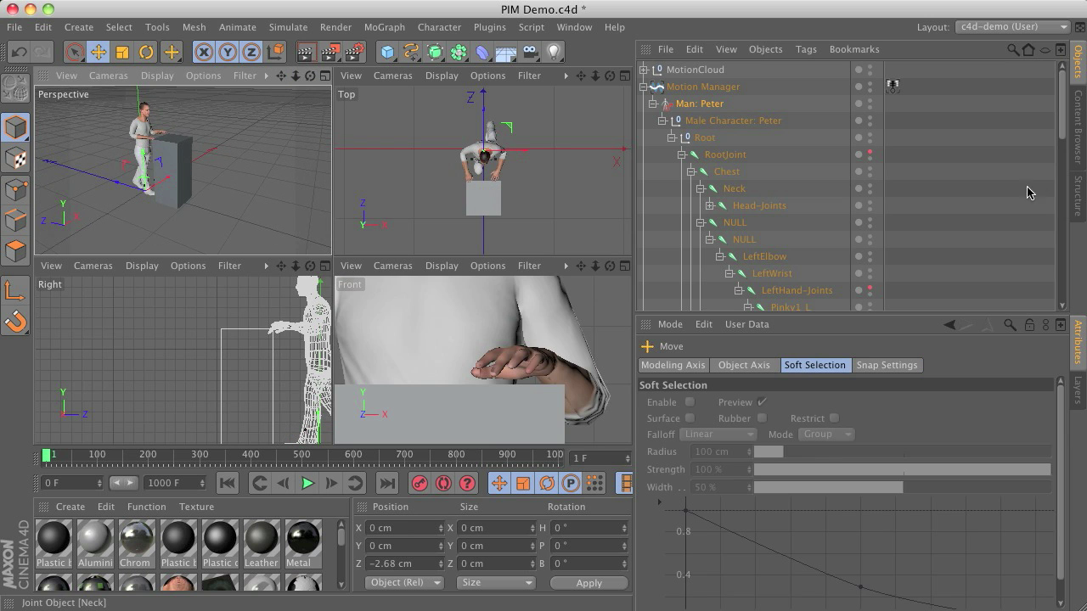
{"action": "left_click", "coordinate": [652, 104]}
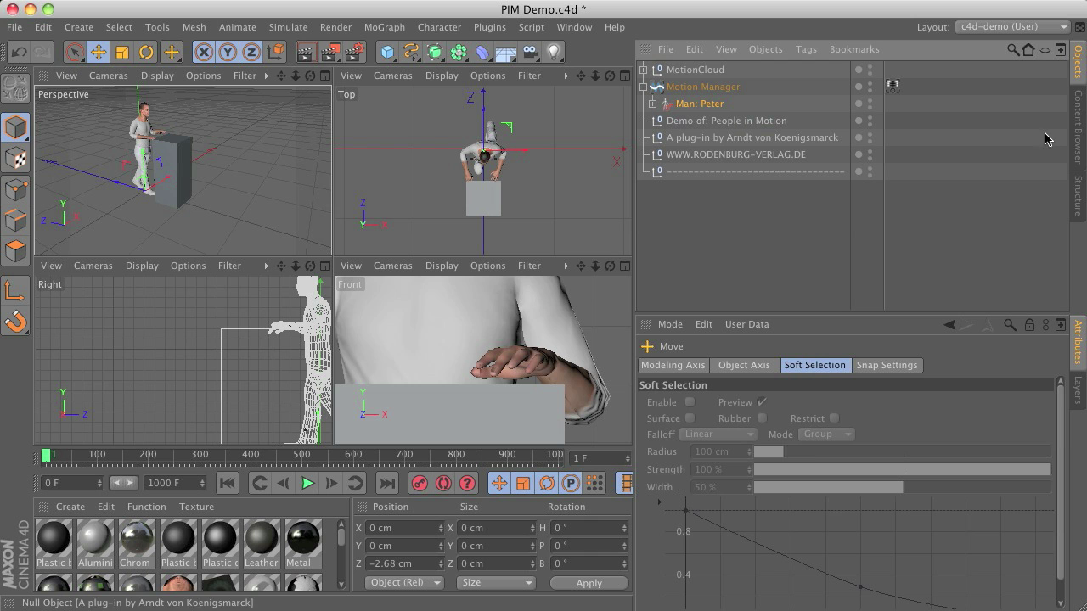
{"action": "left_click", "coordinate": [709, 105]}
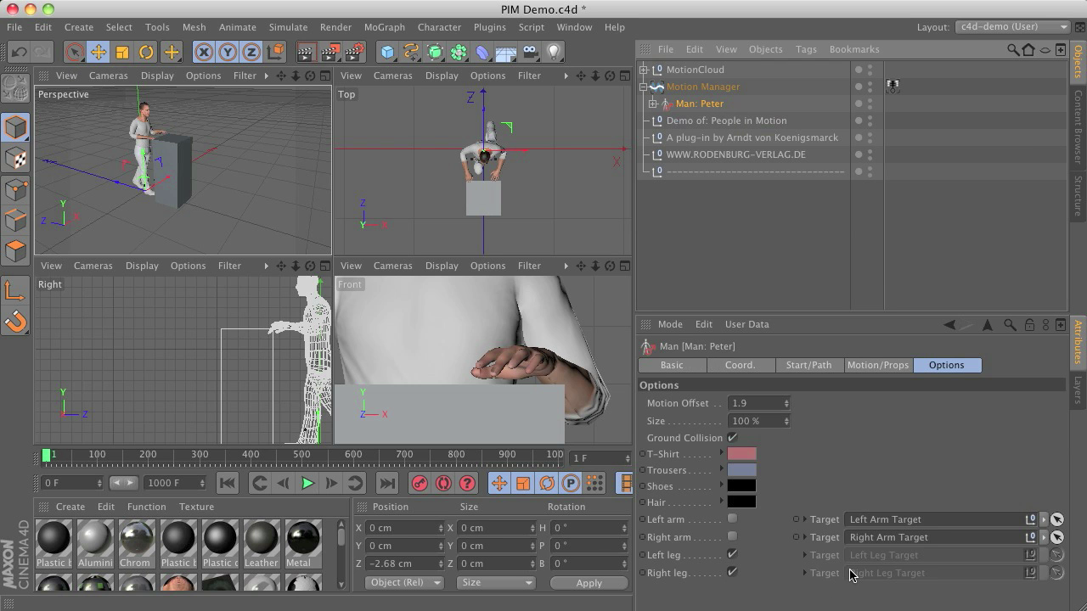
{"action": "left_click", "coordinate": [652, 103]}
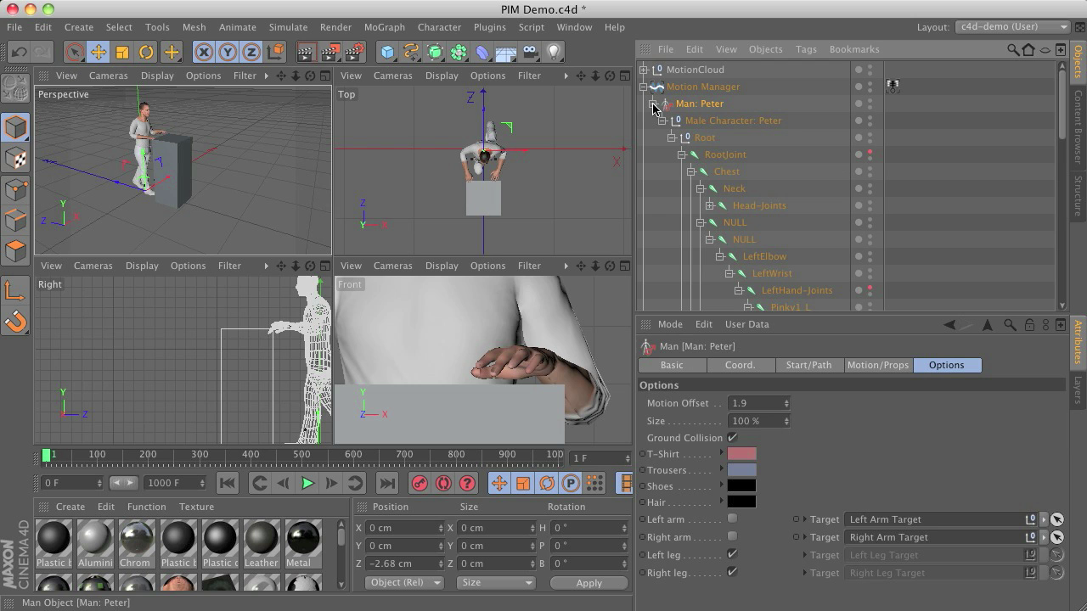
{"action": "left_click", "coordinate": [679, 155]}
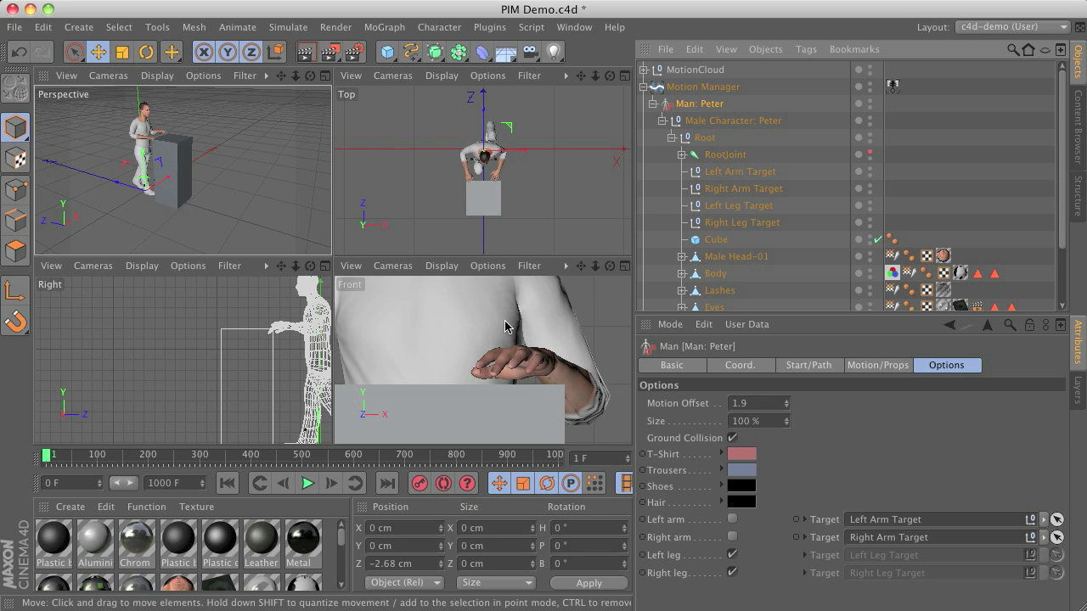
Turn off the Left leg and Right leg options of Man: Peter and turn Right arm and Left arm back on.
{"action": "scroll", "coordinate": [504, 326], "scroll_direction": "down", "scroll_amount": 5}
{"action": "right_click_drag", "start_coordinate": [580, 266], "coordinate": [582, 273]}
{"action": "left_click_drag", "start_coordinate": [582, 274], "coordinate": [574, 263]}
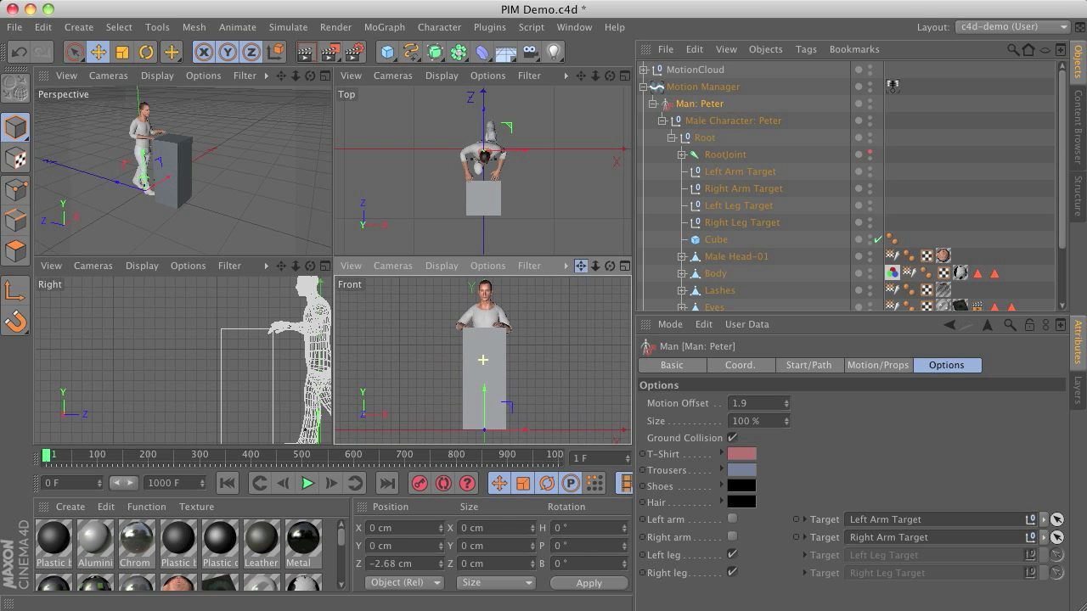
{"action": "left_click", "coordinate": [731, 556]}
{"action": "left_click", "coordinate": [731, 573]}
{"action": "left_click", "coordinate": [732, 536]}
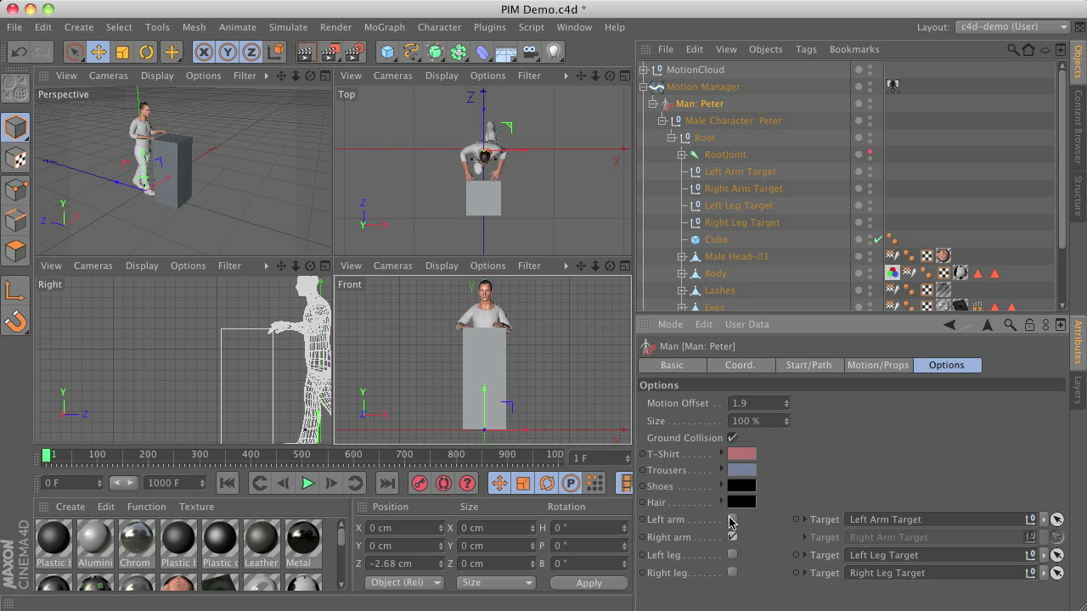
{"action": "left_click", "coordinate": [732, 519]}
Change the motion type of Man: Peter to Static.
{"action": "left_click", "coordinate": [798, 367]}
{"action": "left_click", "coordinate": [872, 365]}
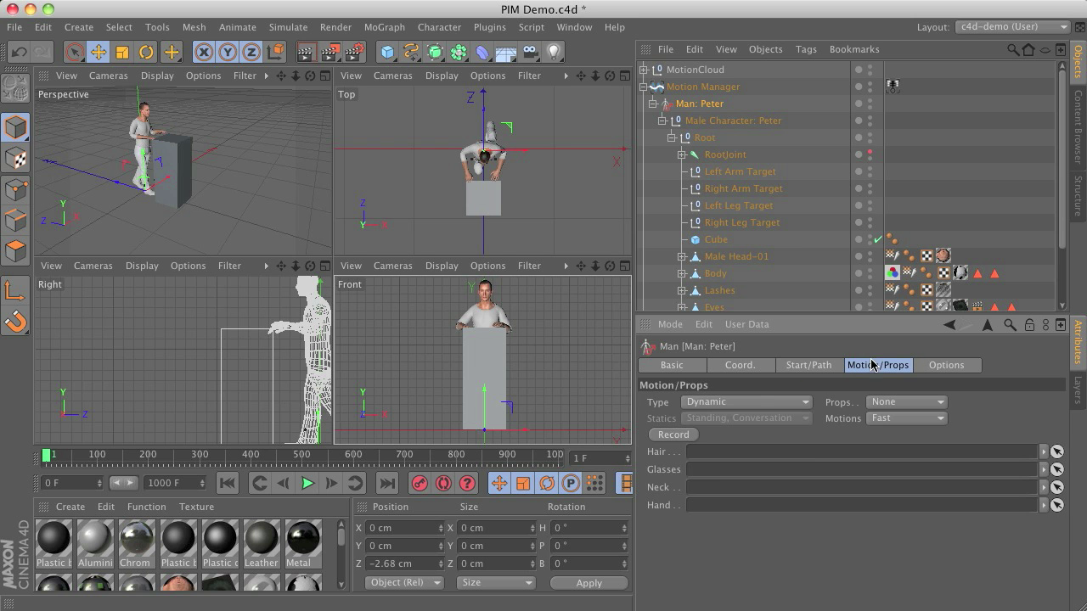
{"action": "left_click", "coordinate": [781, 402]}
{"action": "left_click", "coordinate": [776, 416]}
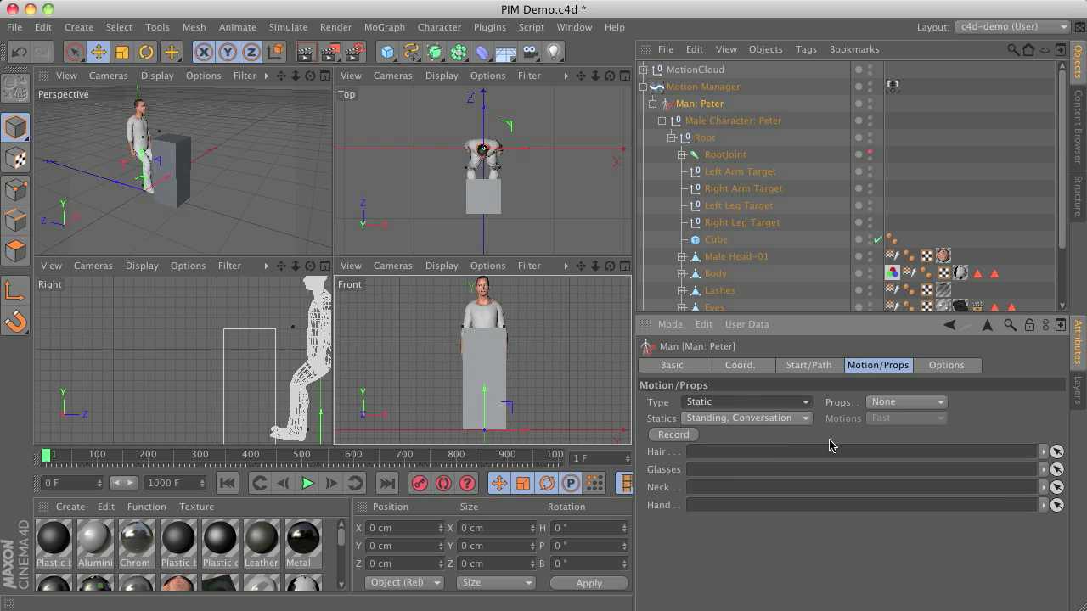
Delete the Cube from the Root of the male character.
{"action": "left_click_drag", "start_coordinate": [283, 268], "coordinate": [201, 267]}
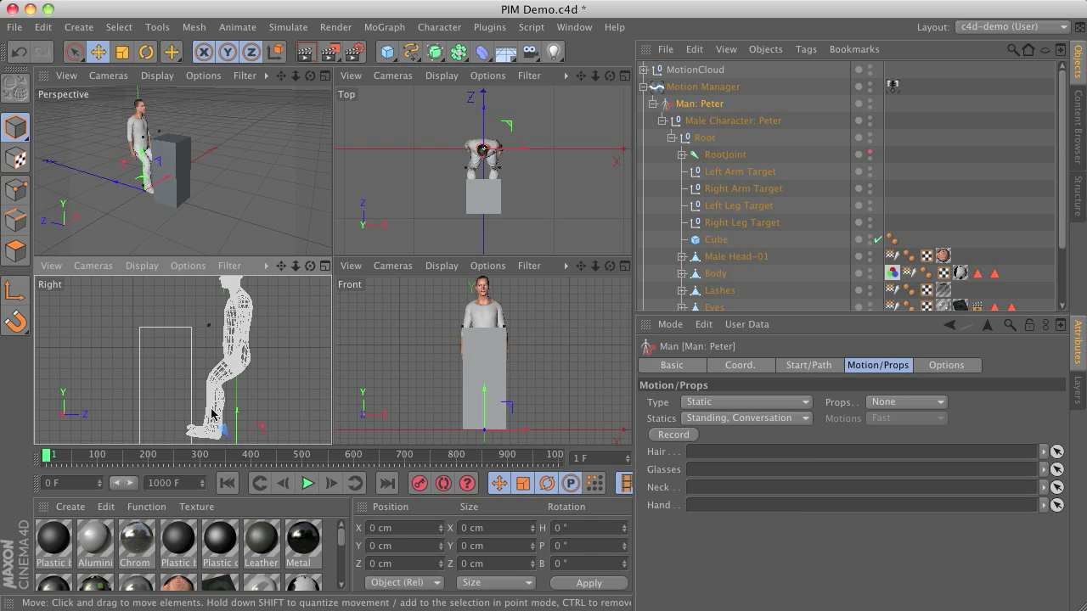
{"action": "left_click", "coordinate": [324, 267]}
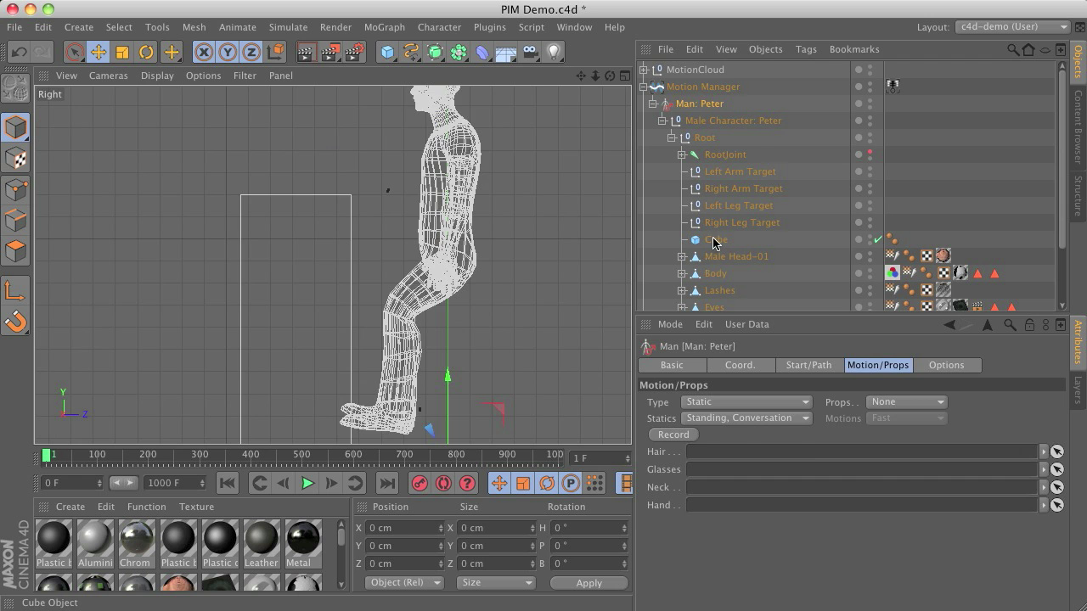
{"action": "left_click", "coordinate": [714, 241]}
{"action": "key", "text": "Delete"}
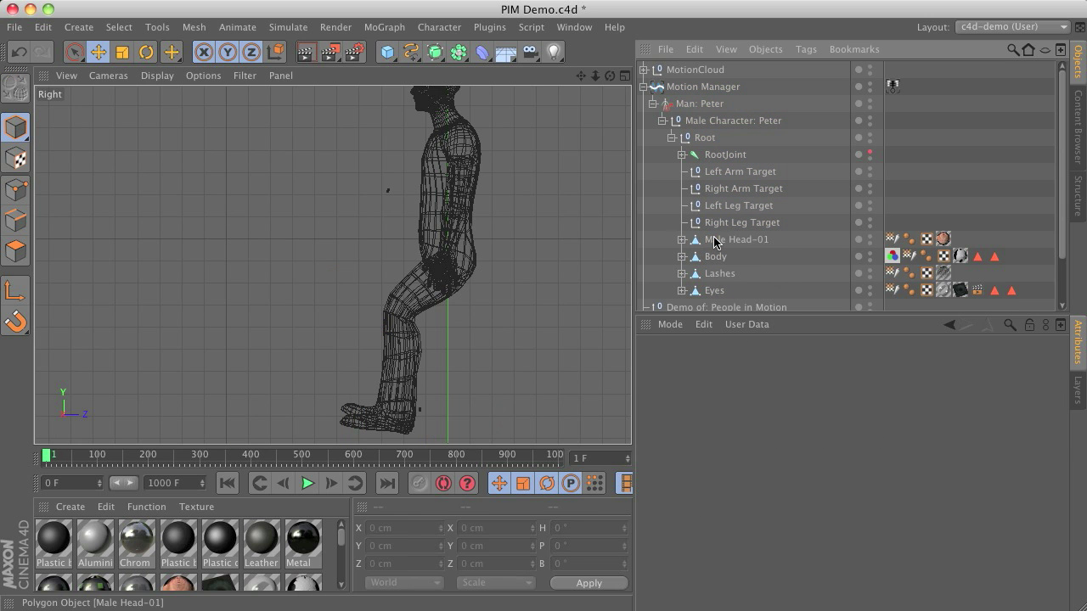
Start playback and watch Man: Peter's static motion in an enlarged perspective view.
{"action": "left_click", "coordinate": [309, 484]}
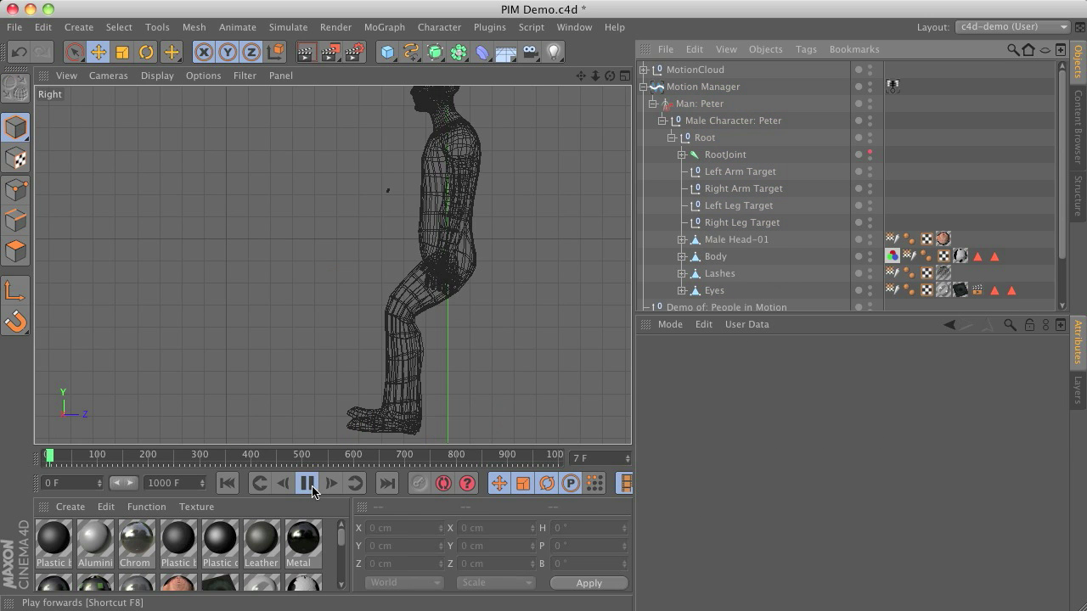
{"action": "left_click", "coordinate": [625, 76]}
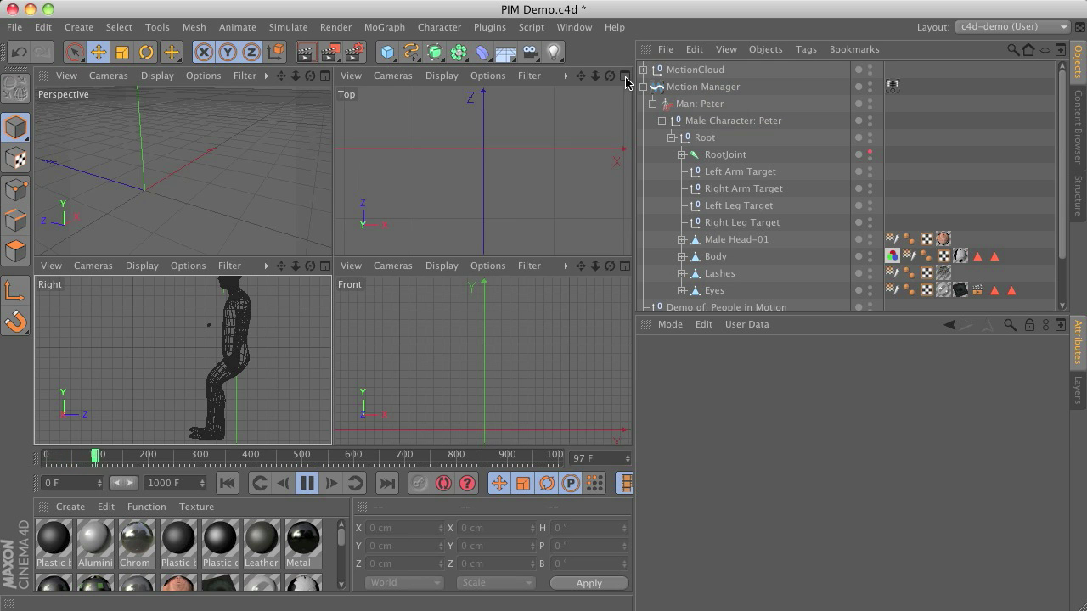
{"action": "left_click", "coordinate": [703, 103]}
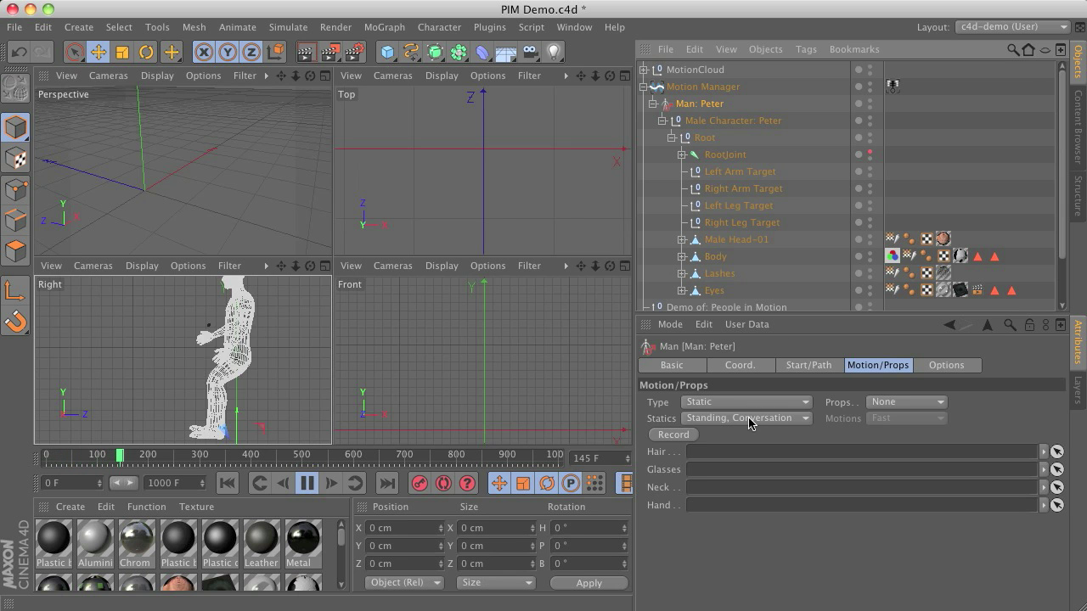
{"action": "left_click_drag", "start_coordinate": [281, 75], "coordinate": [182, 170]}
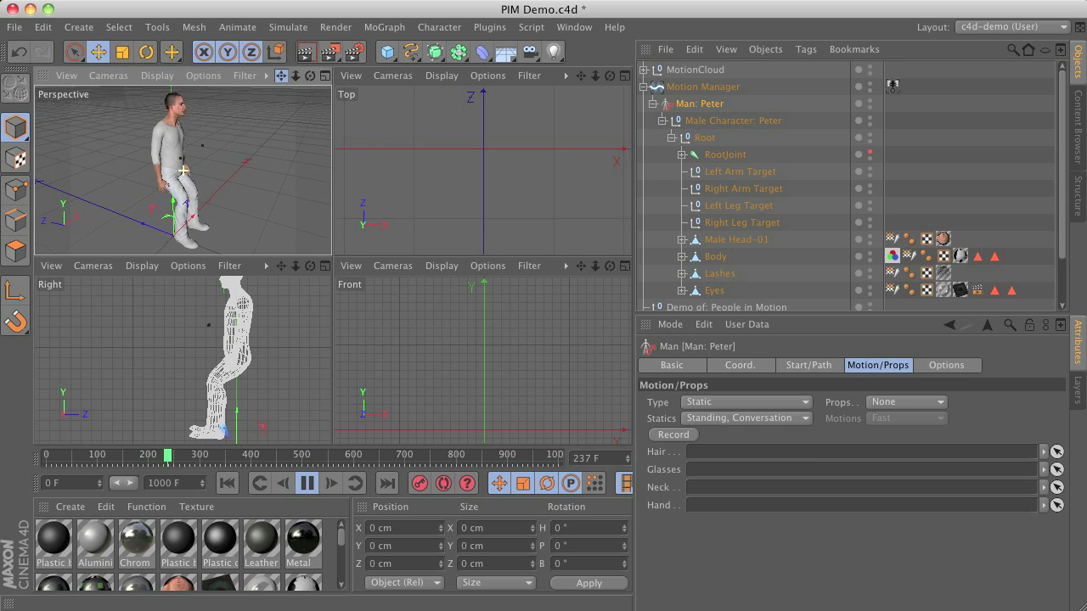
{"action": "left_click_drag", "start_coordinate": [310, 75], "coordinate": [315, 79]}
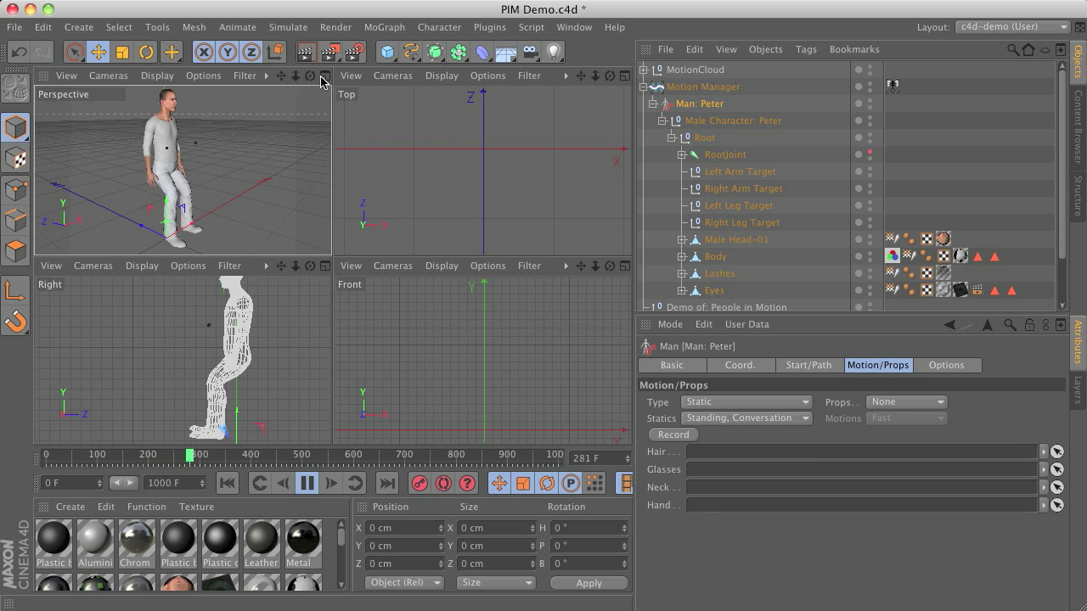
{"action": "left_click", "coordinate": [323, 76]}
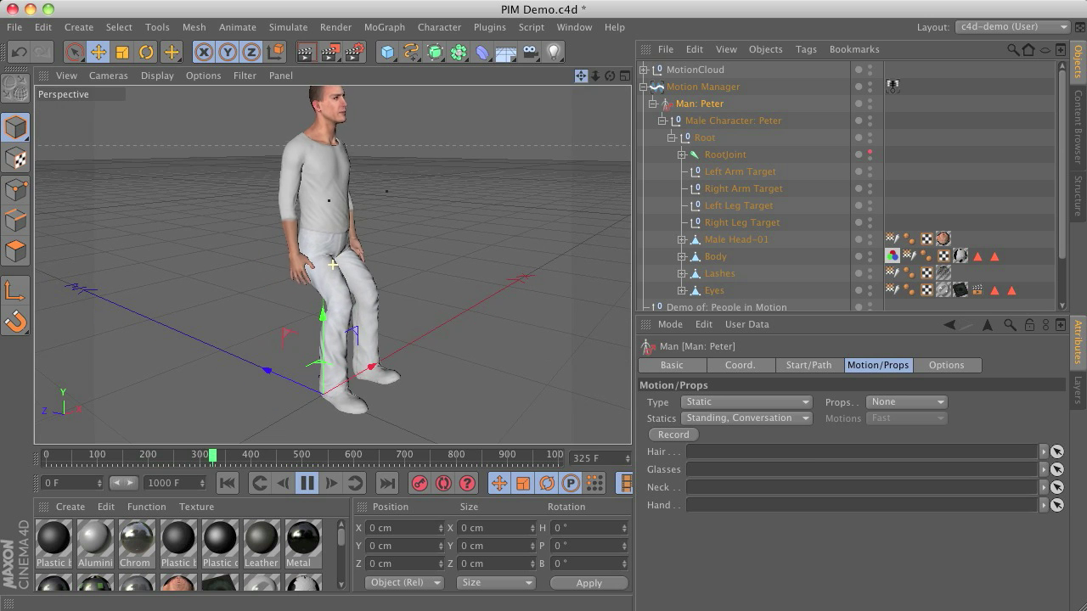
Move the Left Leg Target to X 17.03 cm, Y -36.5 cm, Z 15.47 cm to raise the left foot behind the body.
{"action": "left_click", "coordinate": [285, 350]}
{"action": "left_click_drag", "start_coordinate": [282, 353], "coordinate": [245, 309]}
{"action": "left_click_drag", "start_coordinate": [312, 273], "coordinate": [328, 307]}
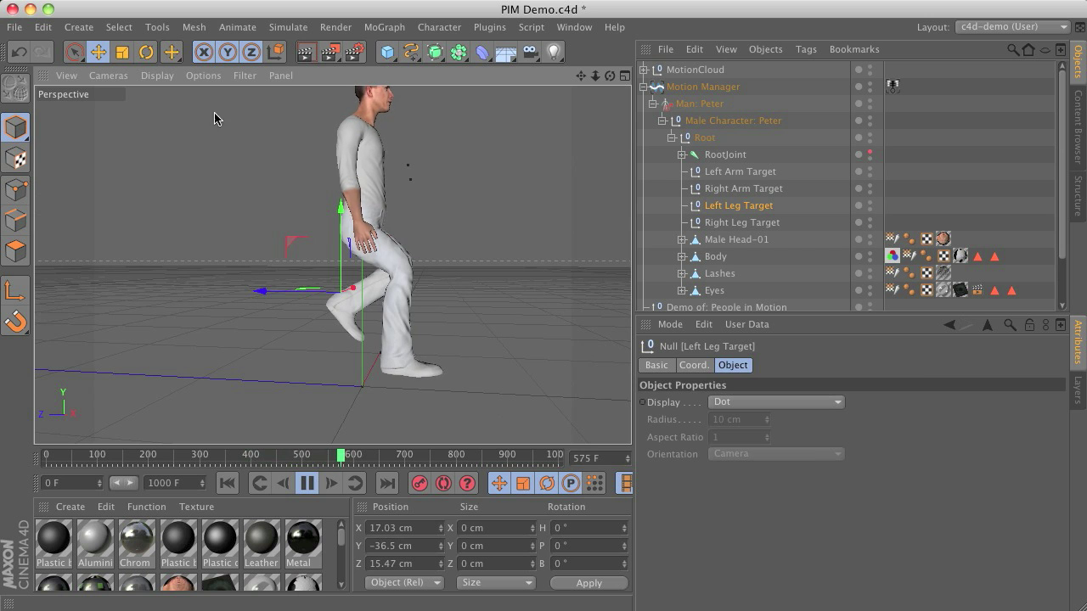
Rotate the Left Leg Target to H 3.668°, P 9.1°, B -0.581° and shift it to X 13.654 cm, Y -36.533 cm, Z 15.259 cm.
{"action": "left_click", "coordinate": [146, 52]}
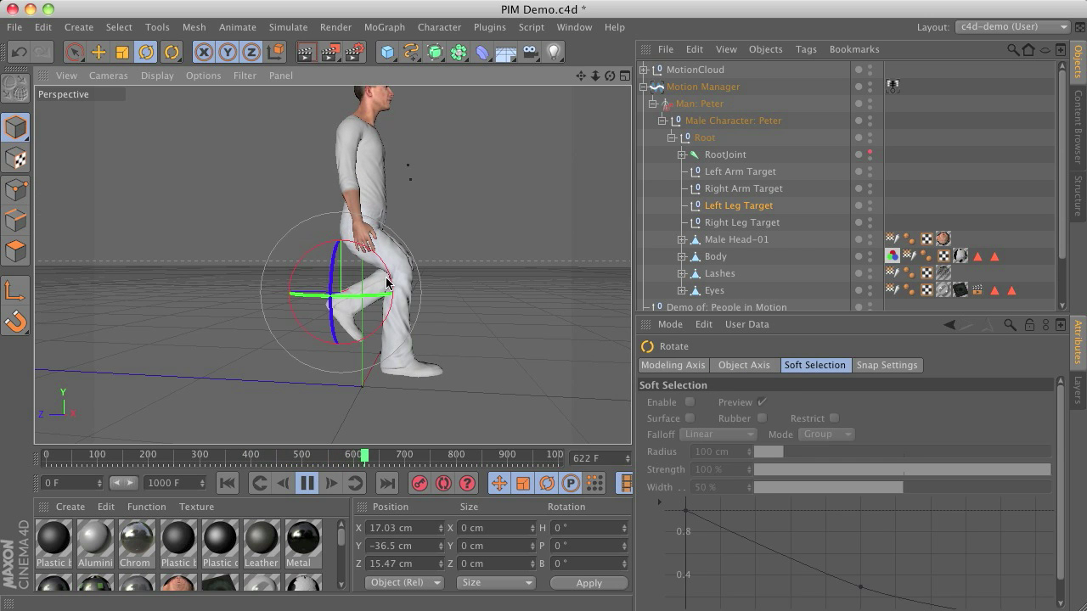
{"action": "mouse_move", "coordinate": [382, 296]}
{"action": "left_mouse_down"}
{"action": "mouse_move", "coordinate": [352, 303]}
{"action": "mouse_move", "coordinate": [366, 302]}
{"action": "left_mouse_up"}
{"action": "left_click_drag", "start_coordinate": [608, 80], "coordinate": [487, 223]}
{"action": "left_click_drag", "start_coordinate": [333, 299], "coordinate": [382, 296]}
{"action": "key", "text": "e"}
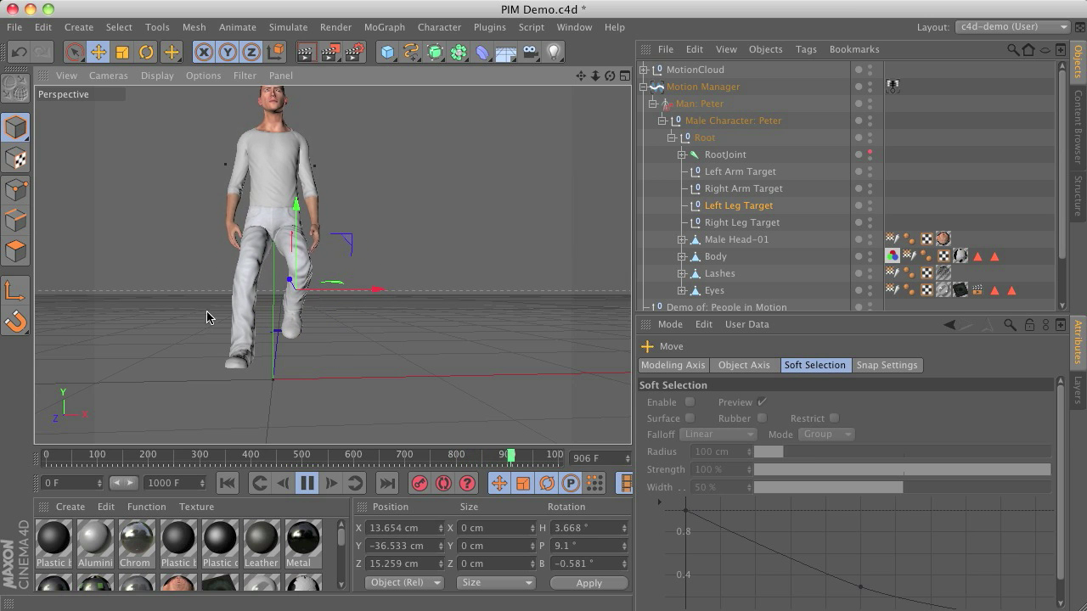
Move the Right Leg Target along X to -6.79 cm and collapse the Root hierarchy.
{"action": "left_click_drag", "start_coordinate": [609, 76], "coordinate": [571, 83]}
{"action": "left_click", "coordinate": [741, 222]}
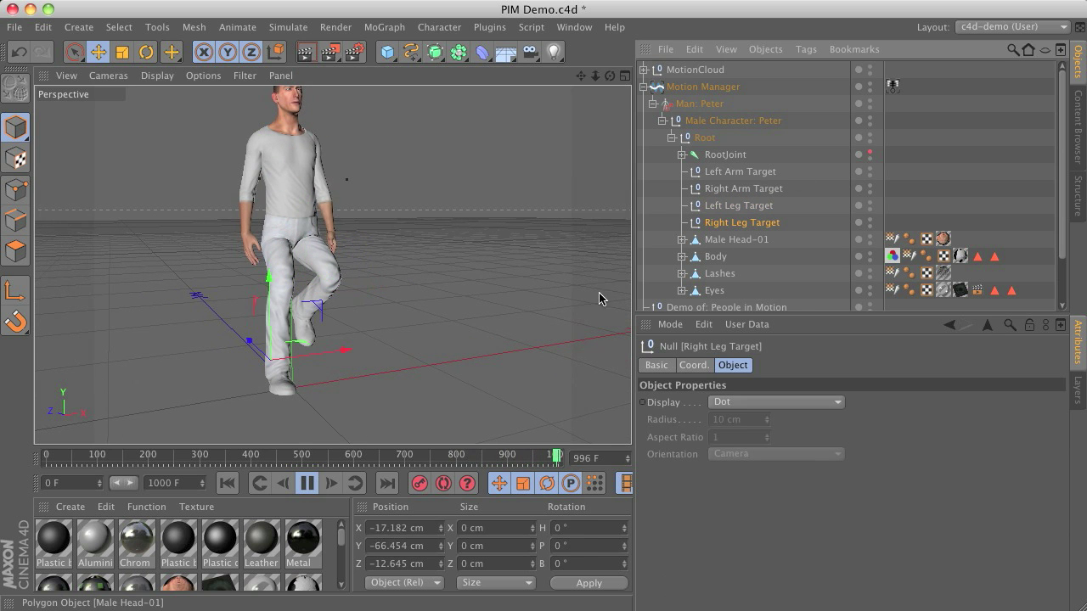
{"action": "left_click_drag", "start_coordinate": [339, 352], "coordinate": [361, 348]}
{"action": "mouse_move", "coordinate": [607, 75]}
{"action": "left_mouse_down"}
{"action": "mouse_move", "coordinate": [582, 81]}
{"action": "mouse_move", "coordinate": [603, 77]}
{"action": "left_mouse_up"}
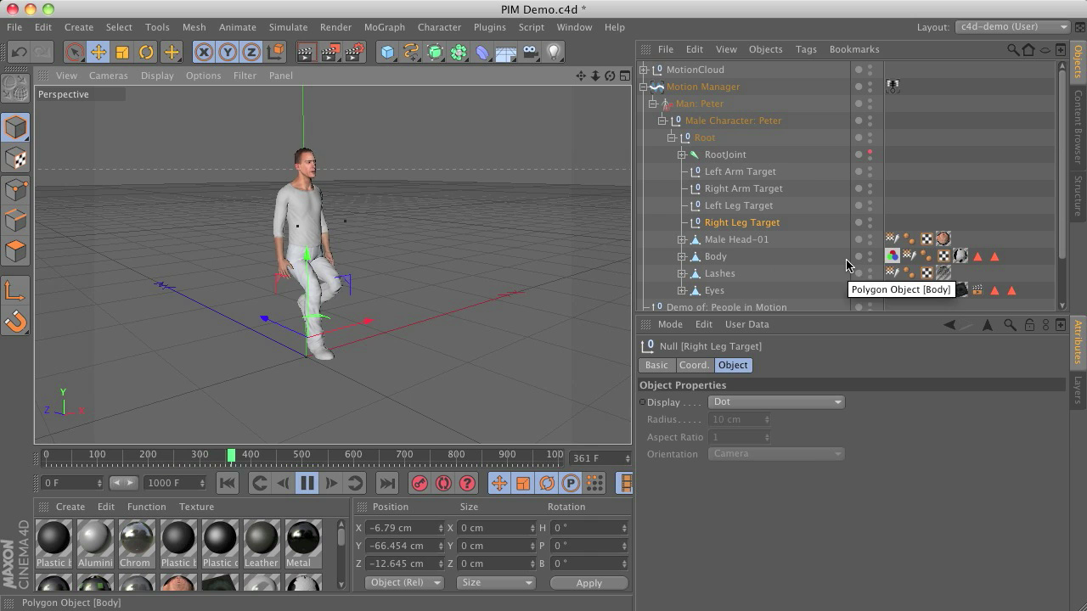
{"action": "left_click", "coordinate": [670, 137]}
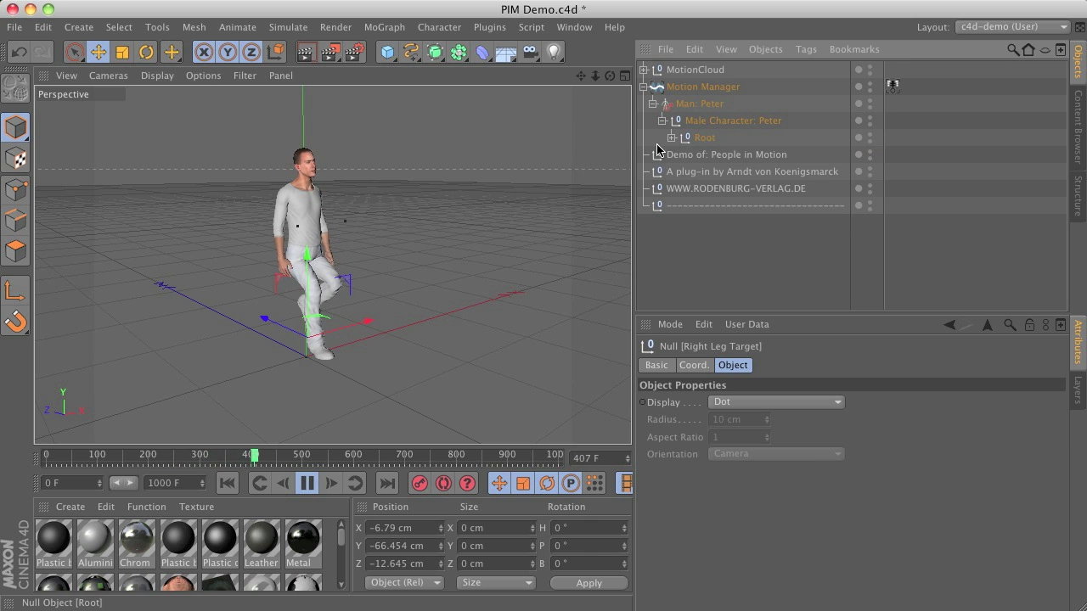